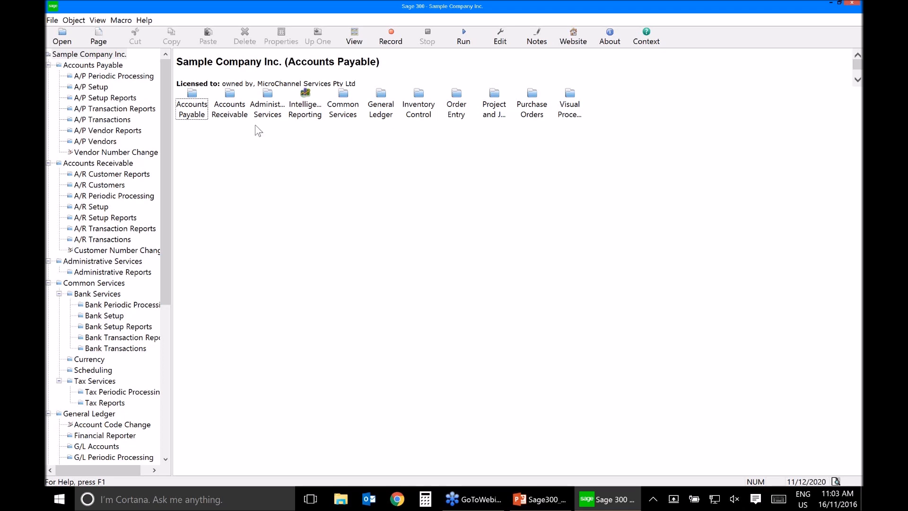
Step: Review the Processing settings in the Accounts Payable setup options and close them without changes
{"action": "left_click", "coordinate": [197, 116]}
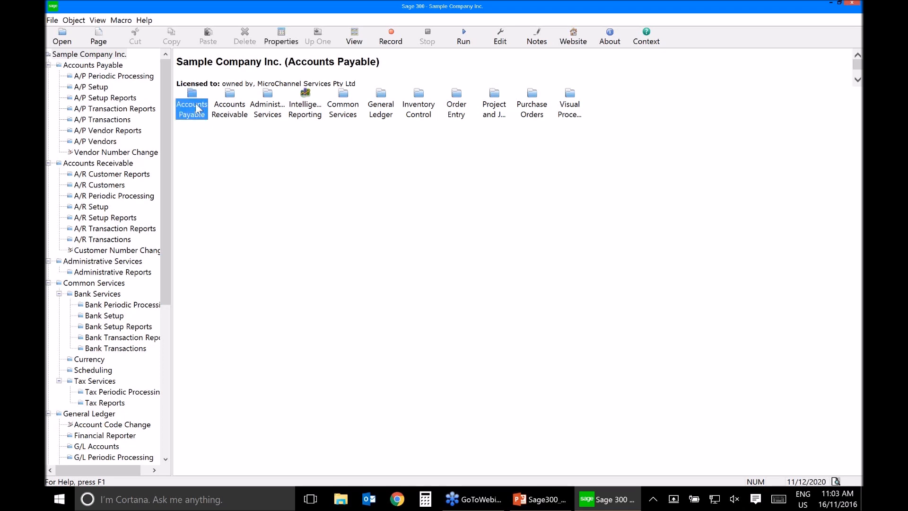
{"action": "double_click", "coordinate": [198, 110]}
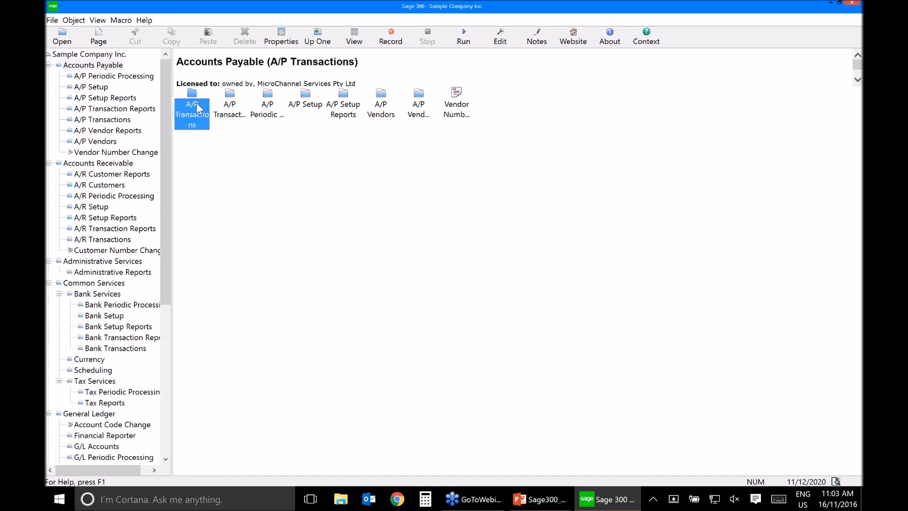
{"action": "left_click", "coordinate": [311, 102]}
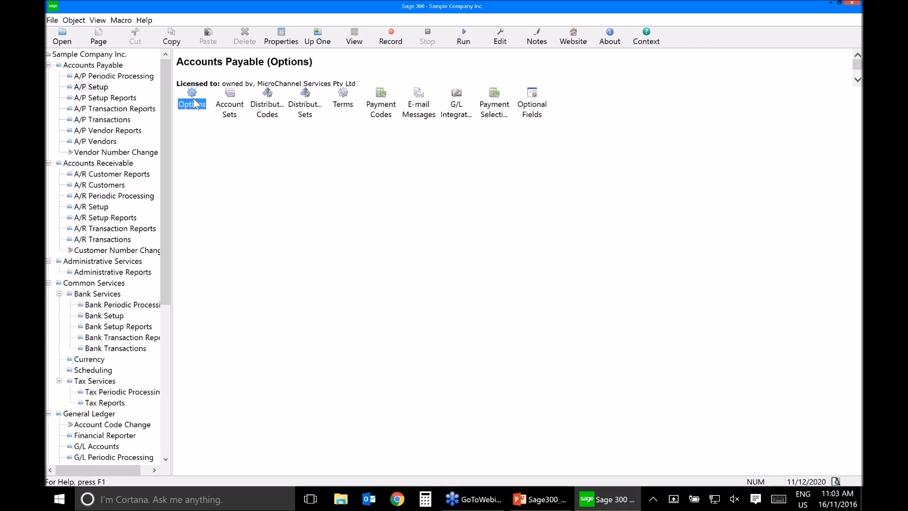
{"action": "double_click", "coordinate": [193, 104]}
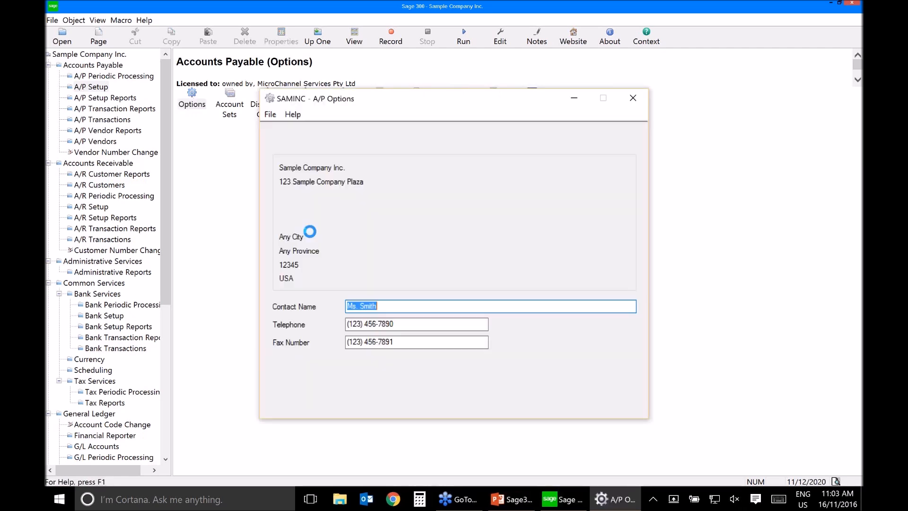
{"action": "key", "text": "ctrl+Tab"}
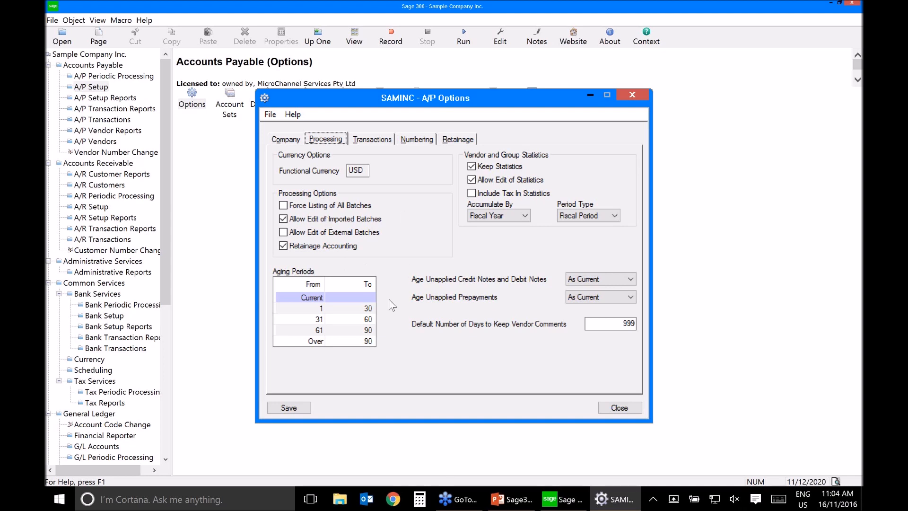
{"action": "left_click", "coordinate": [618, 409]}
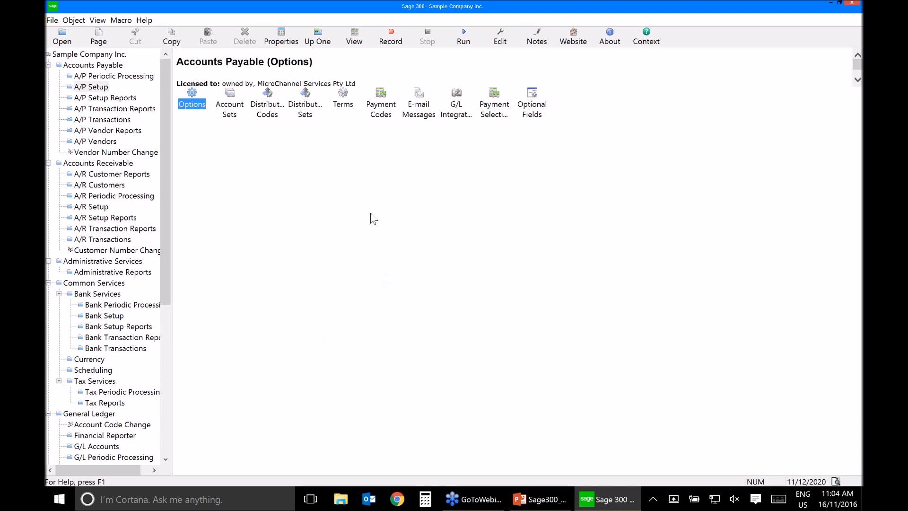
Step: Open A/P Invoice Entry in a maximized window and check the finder for existing invoice batches
{"action": "left_click", "coordinate": [104, 121]}
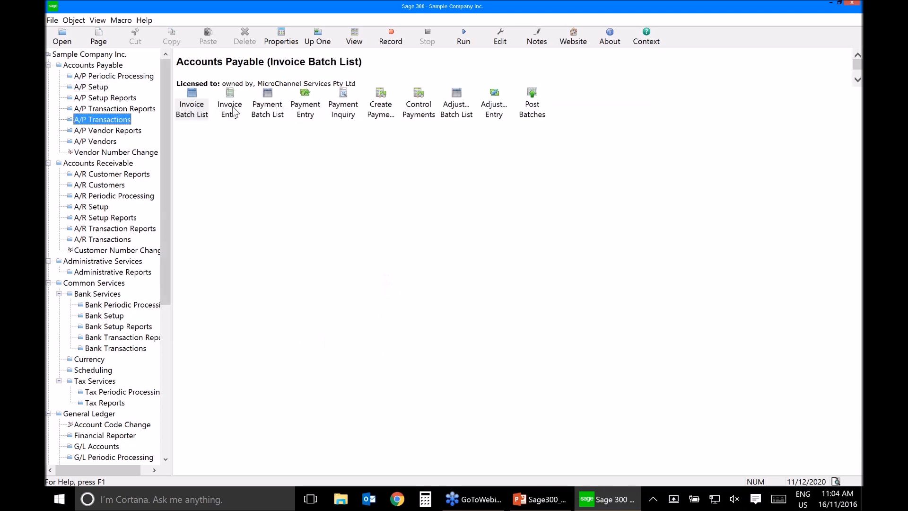
{"action": "double_click", "coordinate": [233, 109]}
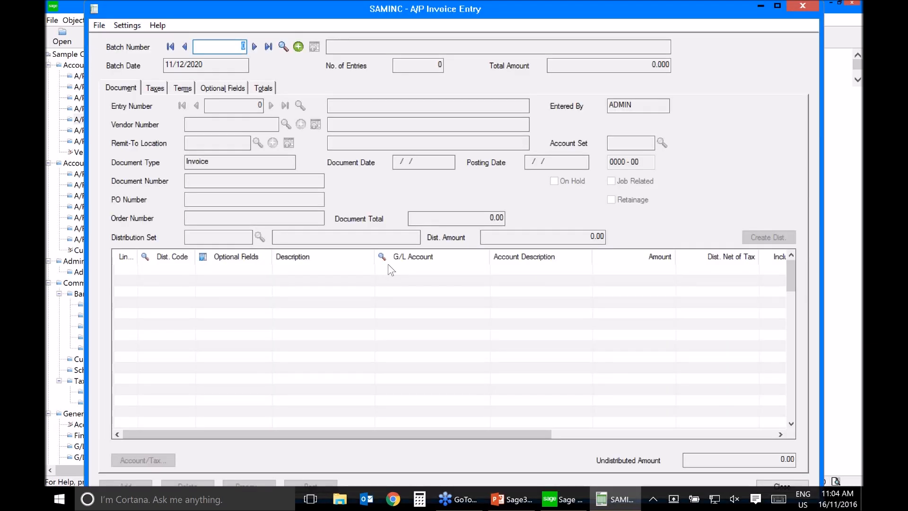
{"action": "left_click", "coordinate": [776, 7]}
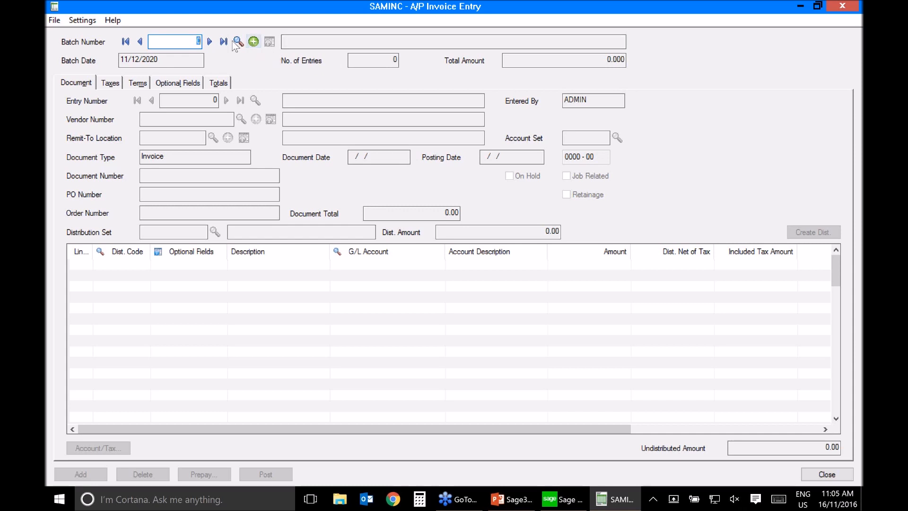
{"action": "left_click", "coordinate": [238, 42]}
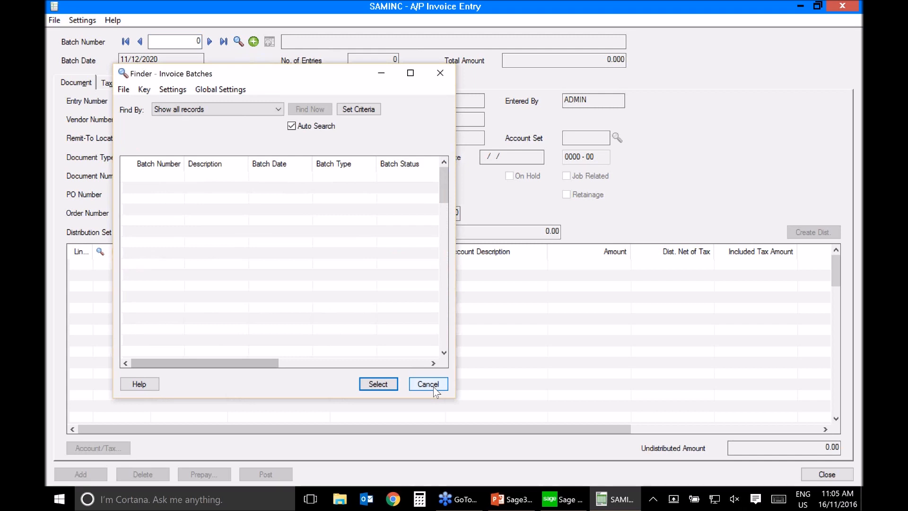
{"action": "left_click", "coordinate": [433, 387]}
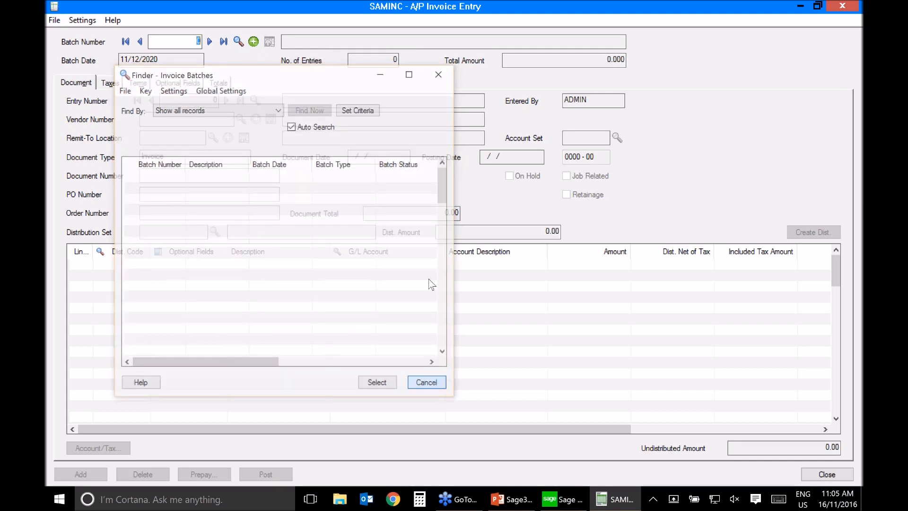
Step: Create a new invoice batch with the description "Retainage Invoice Nov"
{"action": "left_click", "coordinate": [254, 42]}
{"action": "type", "text": "Reatinage"}
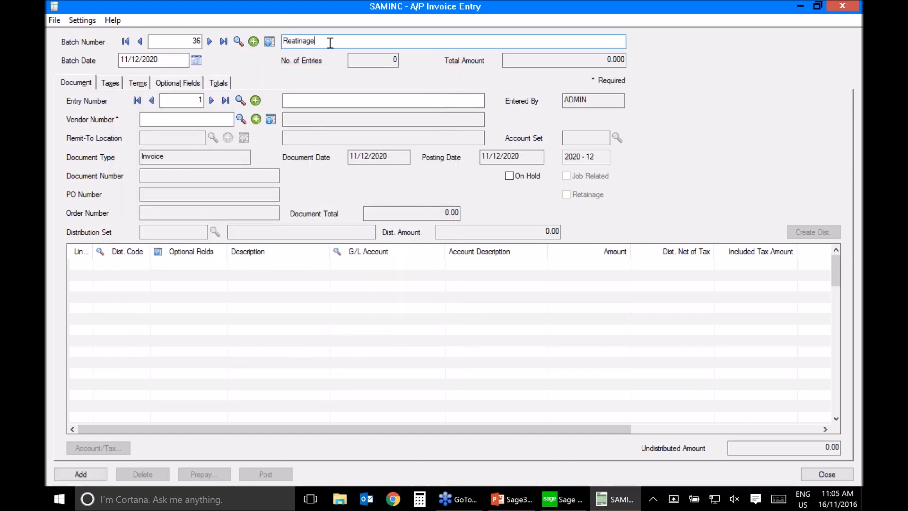
{"action": "key", "text": "BackSpace"}
{"action": "key", "text": "BackSpace"}
{"action": "key", "text": "BackSpace"}
{"action": "key", "text": "BackSpace"}
{"action": "key", "text": "BackSpace"}
{"action": "key", "text": "BackSpace"}
{"action": "key", "text": "BackSpace"}
{"action": "type", "text": "tainage Invoice Nov"}
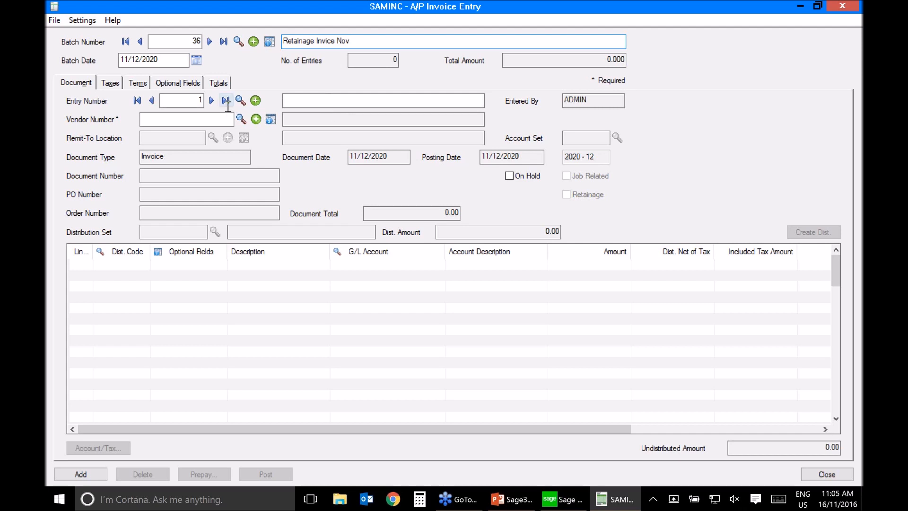
{"action": "left_click", "coordinate": [186, 118]}
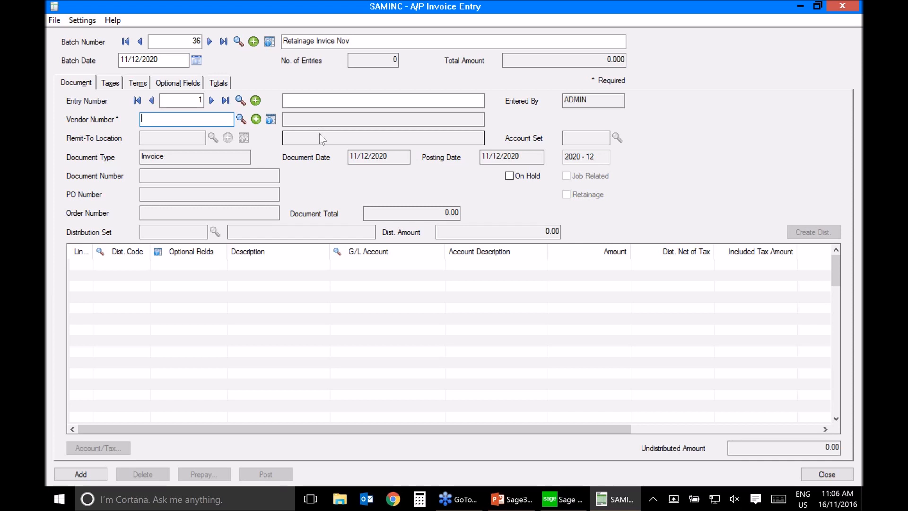
{"action": "left_click", "coordinate": [329, 40]}
{"action": "key", "text": "BackSpace"}
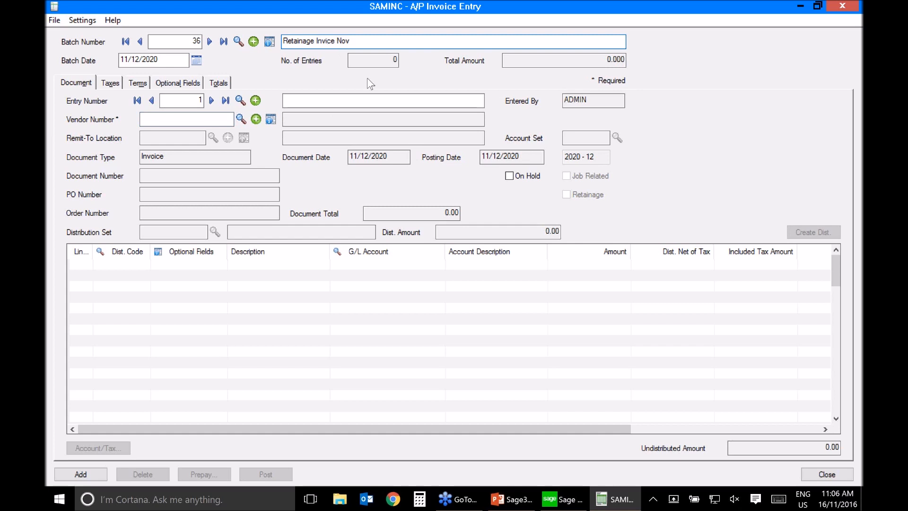
{"action": "type", "text": "oi"}
Step: Describe the batch's first entry as "Some retainage invoice"
{"action": "left_click", "coordinate": [342, 101]}
{"action": "type", "text": "Sm"}
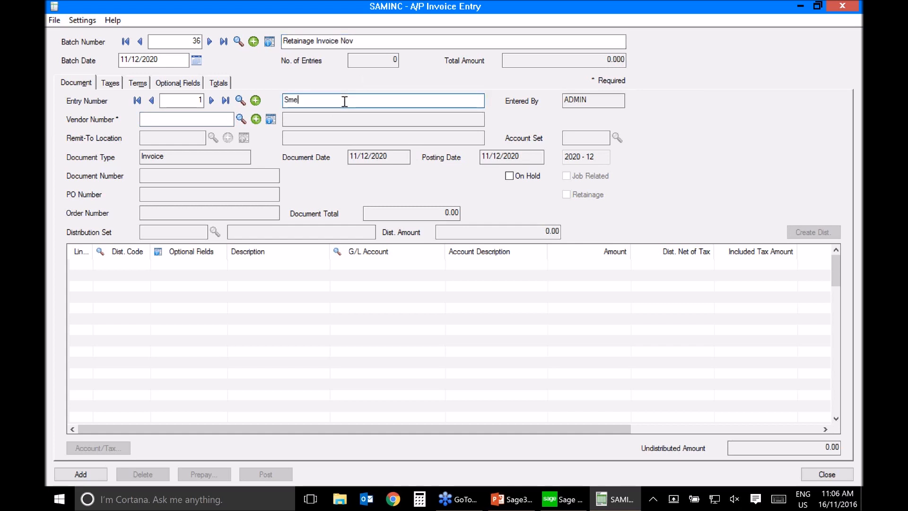
{"action": "key", "text": "BackSpace"}
{"action": "type", "text": "ome retainage invoice"}
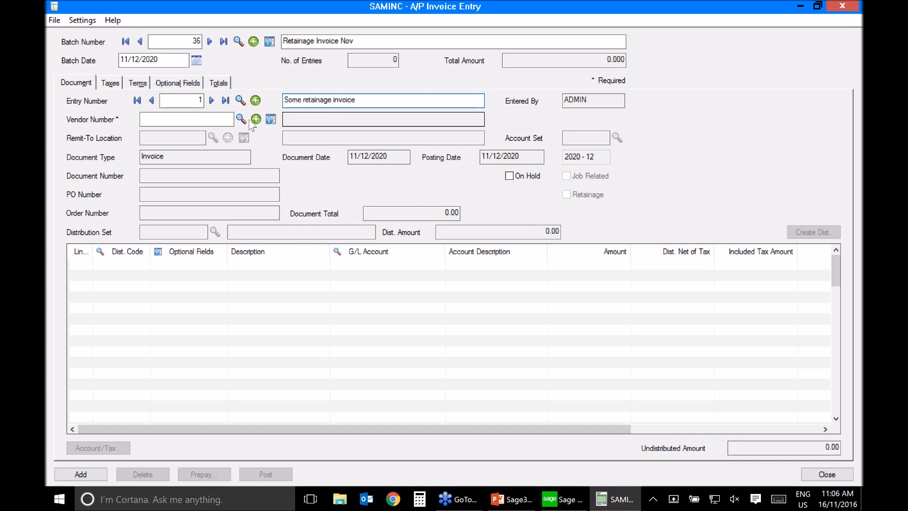
Step: Assign the vendor Chloride Systems to the entry and set its document number to 007-1
{"action": "left_click", "coordinate": [202, 121]}
{"action": "type", "text": "1200"}
{"action": "key", "text": "Tab"}
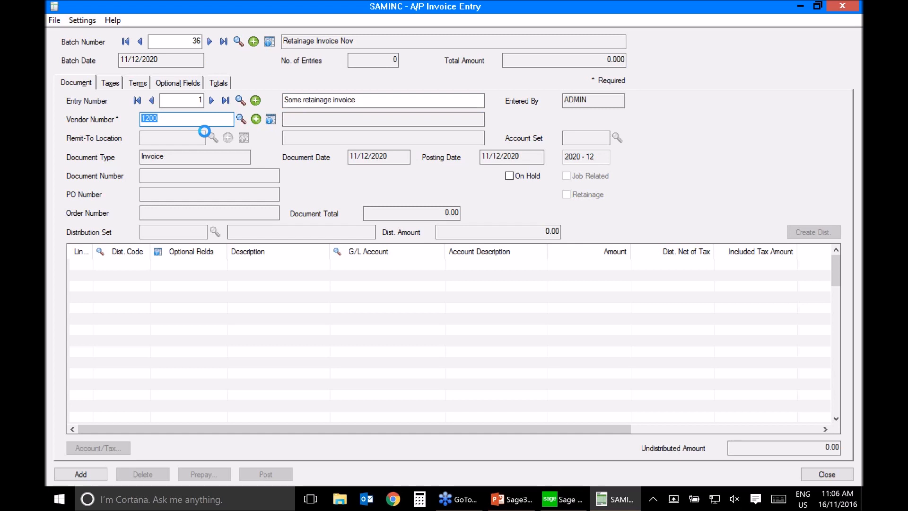
{"action": "left_click", "coordinate": [170, 176]}
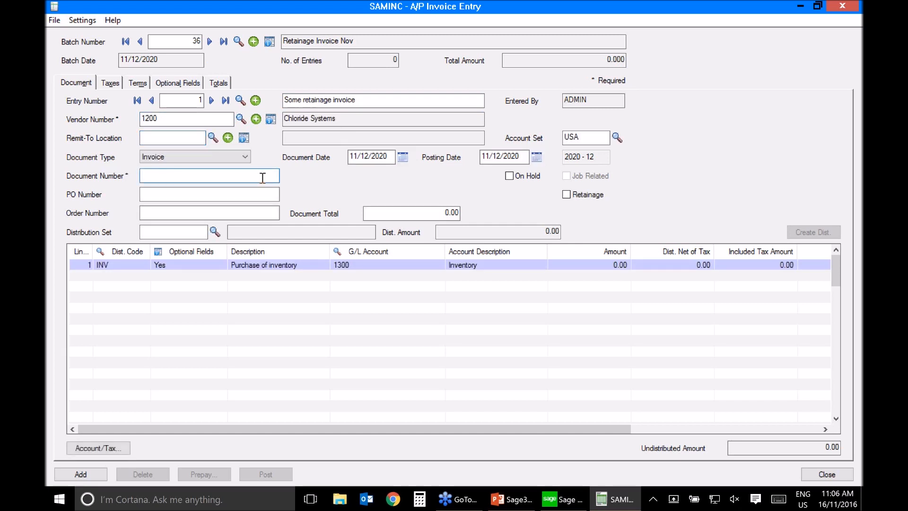
{"action": "type", "text": "007-1"}
{"action": "key", "text": "Tab"}
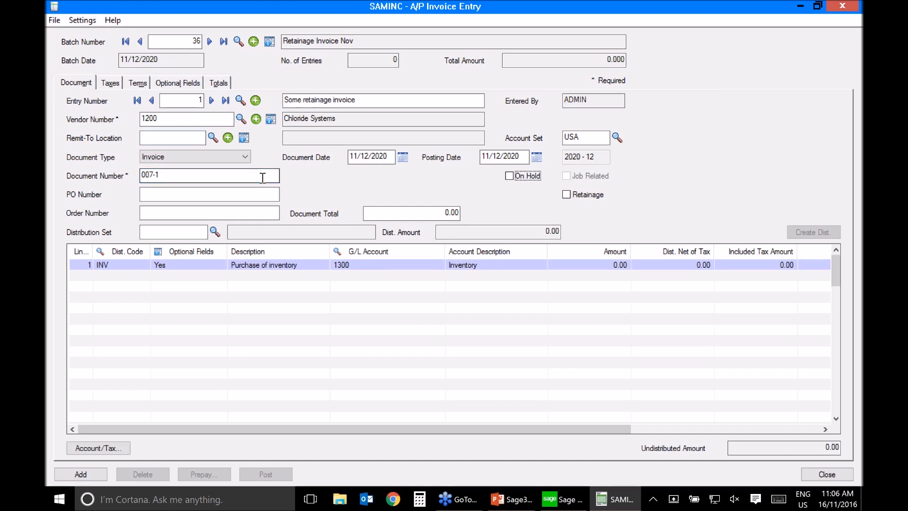
Step: Mark the invoice as a retainage document and delete its default INV detail line for purchase of inventory
{"action": "left_click", "coordinate": [567, 195]}
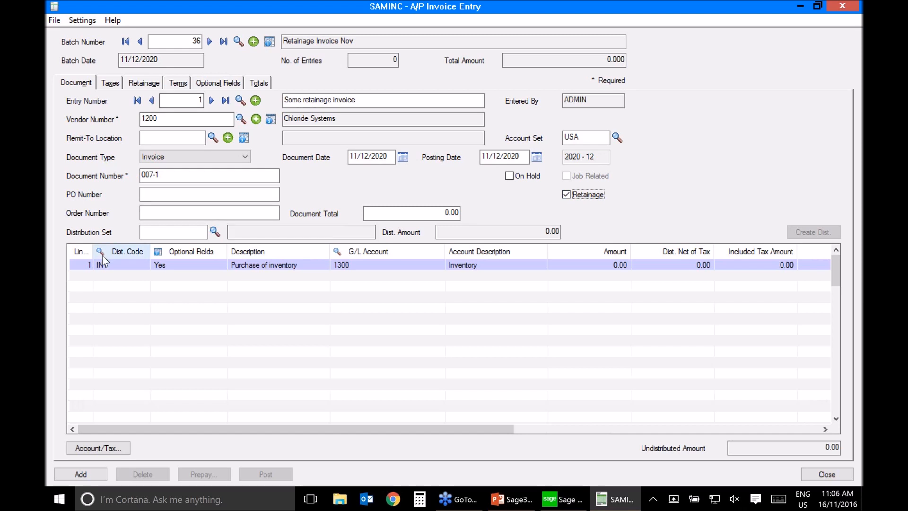
{"action": "left_click", "coordinate": [78, 265]}
{"action": "key", "text": "Delete"}
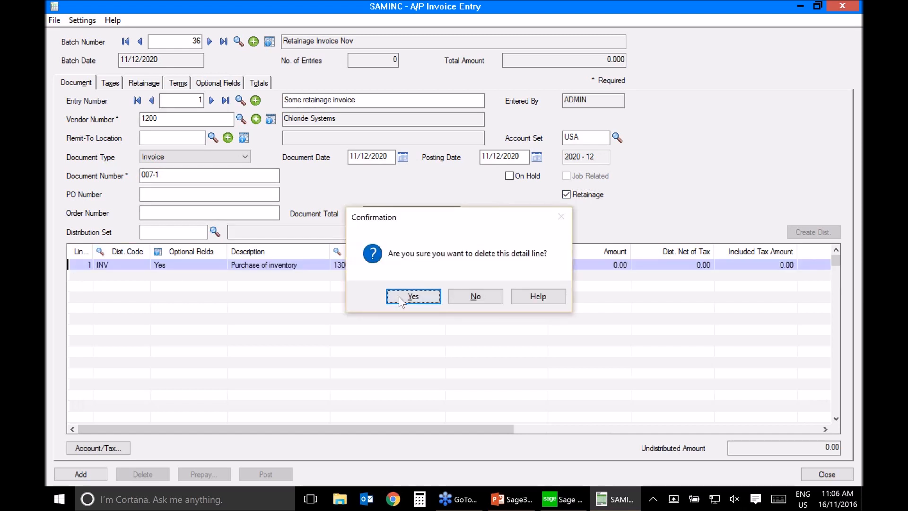
{"action": "left_click", "coordinate": [399, 296]}
Step: Set the vendor tax class to 2 for both State Tax and County Tax
{"action": "left_click", "coordinate": [114, 85]}
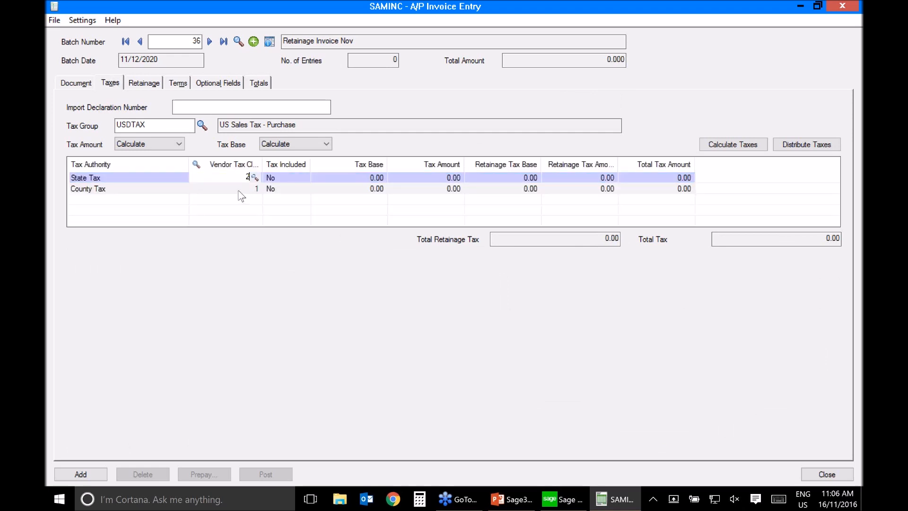
{"action": "left_click", "coordinate": [240, 189]}
{"action": "key", "text": "Return"}
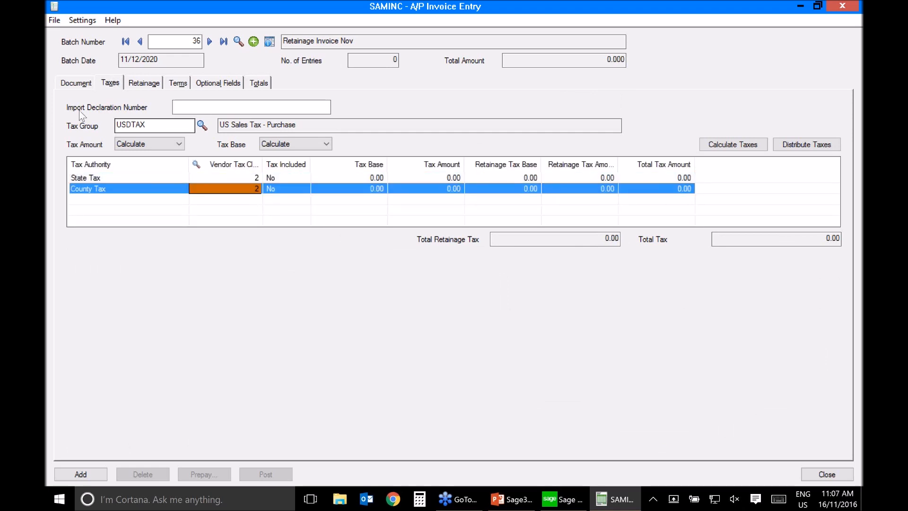
Step: Set the invoice's document total to 250,000
{"action": "left_click", "coordinate": [76, 84]}
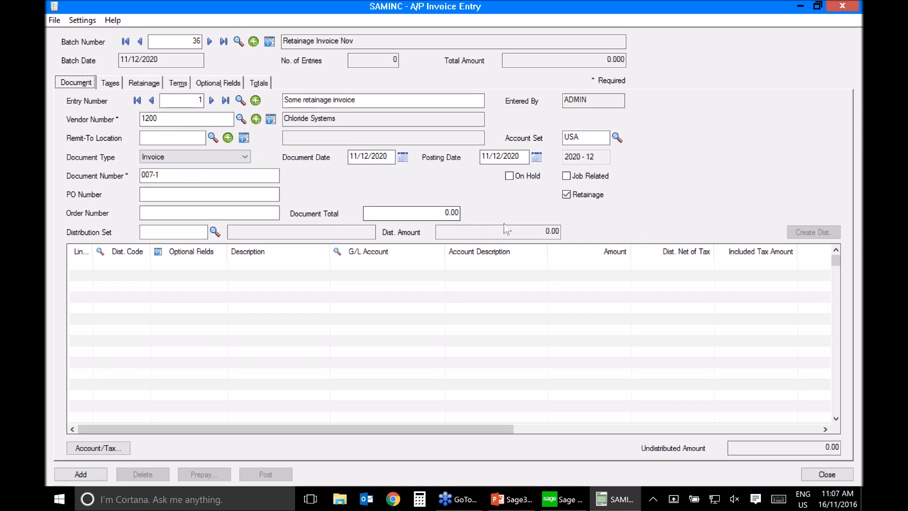
{"action": "left_click", "coordinate": [420, 213]}
{"action": "type", "text": "250,000"}
{"action": "key", "text": "Tab"}
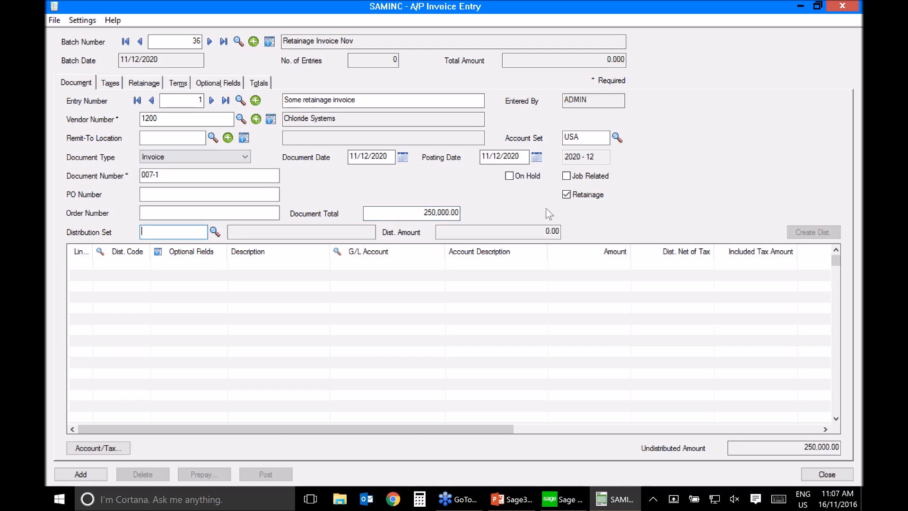
Step: Add a detail line for the Cost of goods sold G/L account with an amount of 250,000
{"action": "left_click", "coordinate": [388, 265]}
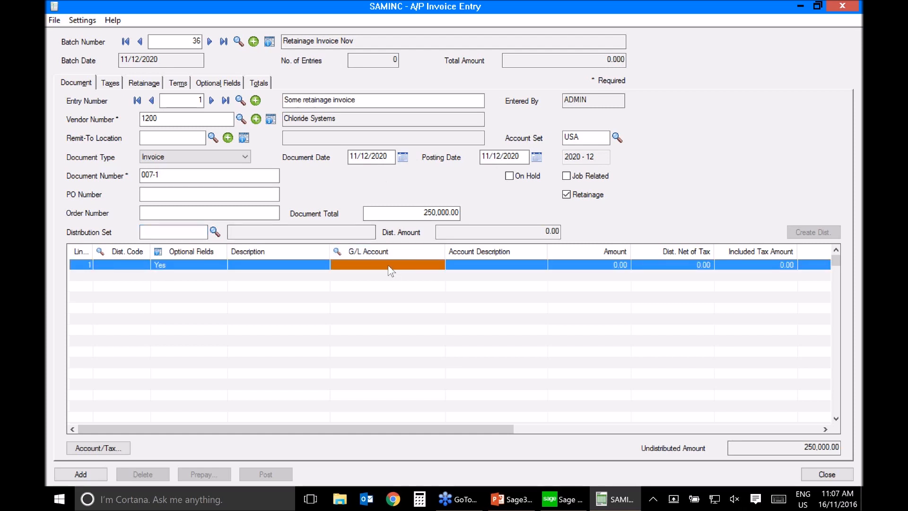
{"action": "type", "text": "5"}
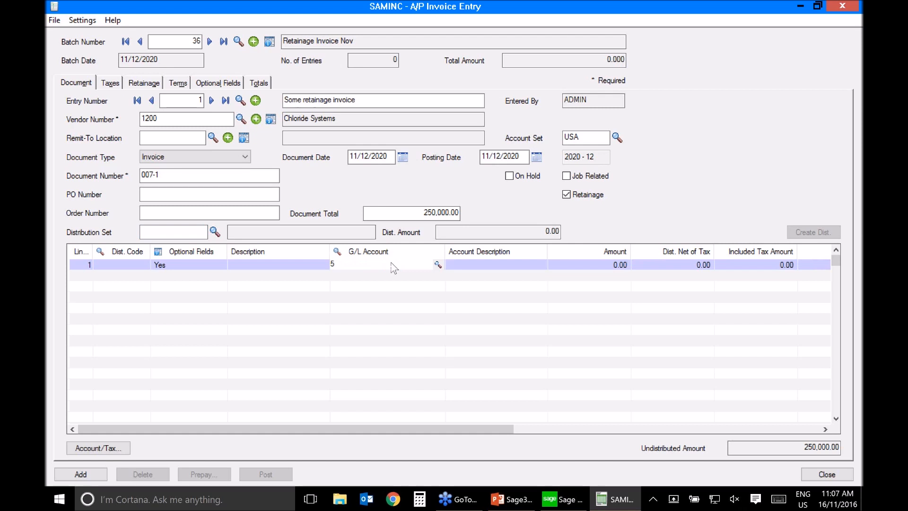
{"action": "left_click", "coordinate": [438, 265]}
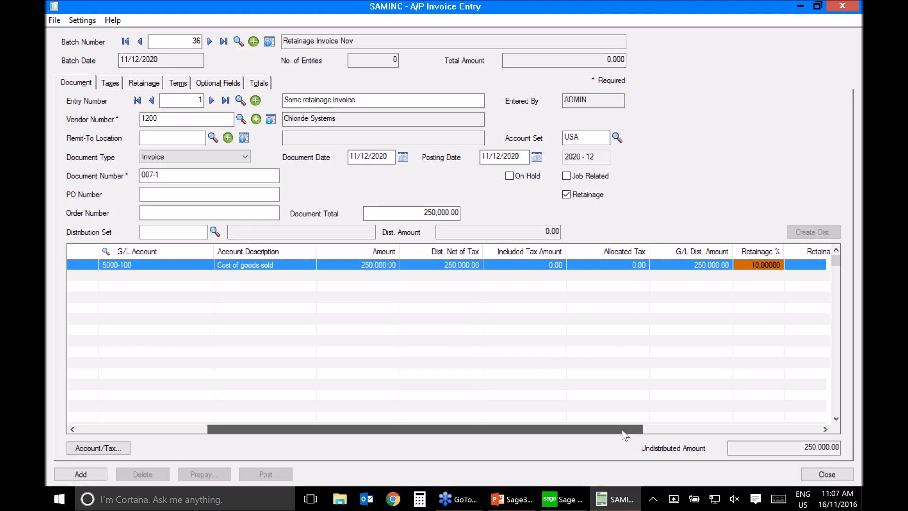
Step: Check the detail line's retainage percentage and amount, and set its retention period to 30 days
{"action": "left_click_drag", "start_coordinate": [622, 430], "coordinate": [799, 430]}
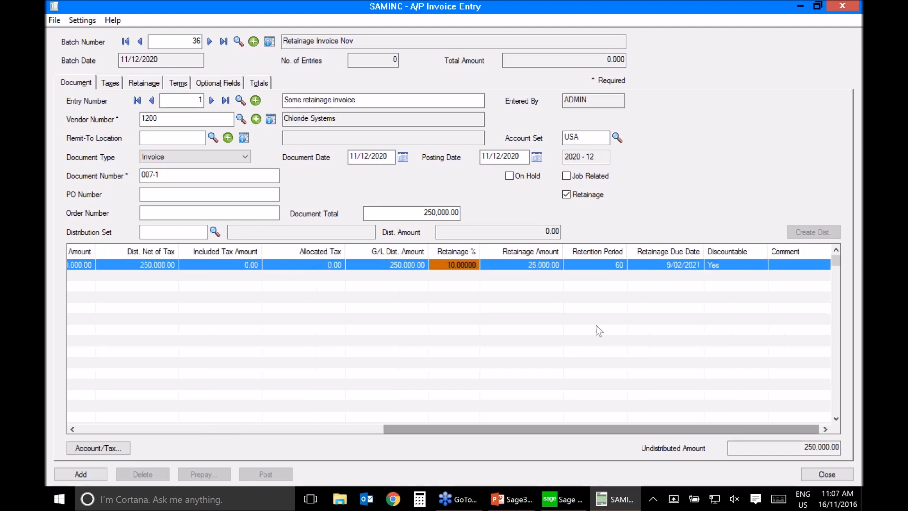
{"action": "left_click", "coordinate": [457, 266]}
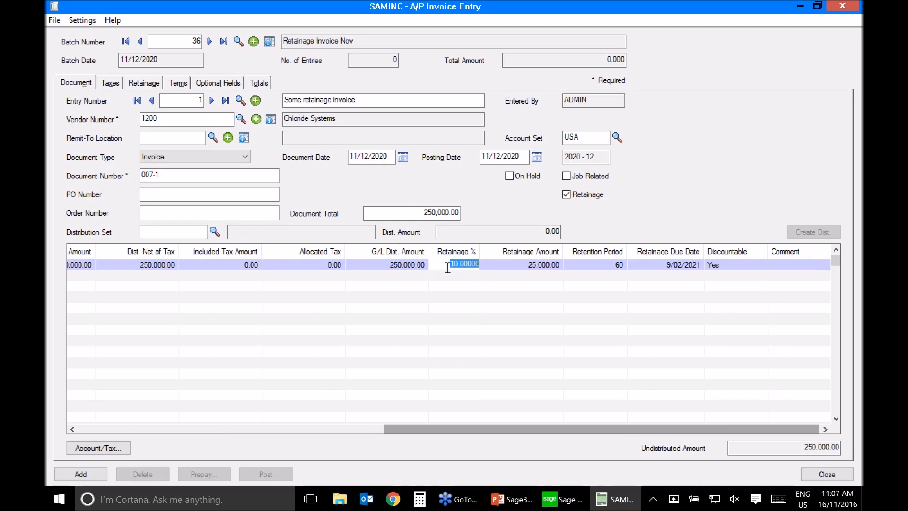
{"action": "left_click", "coordinate": [542, 265]}
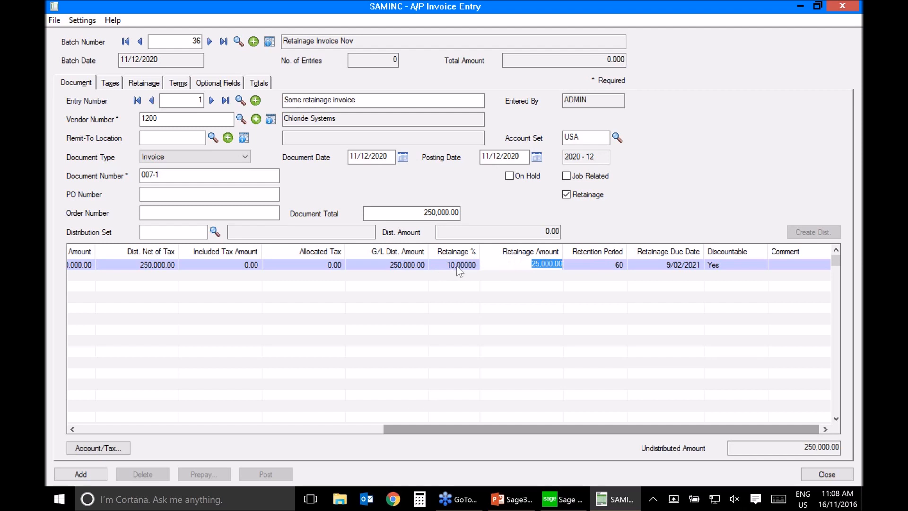
{"action": "left_click", "coordinate": [604, 264]}
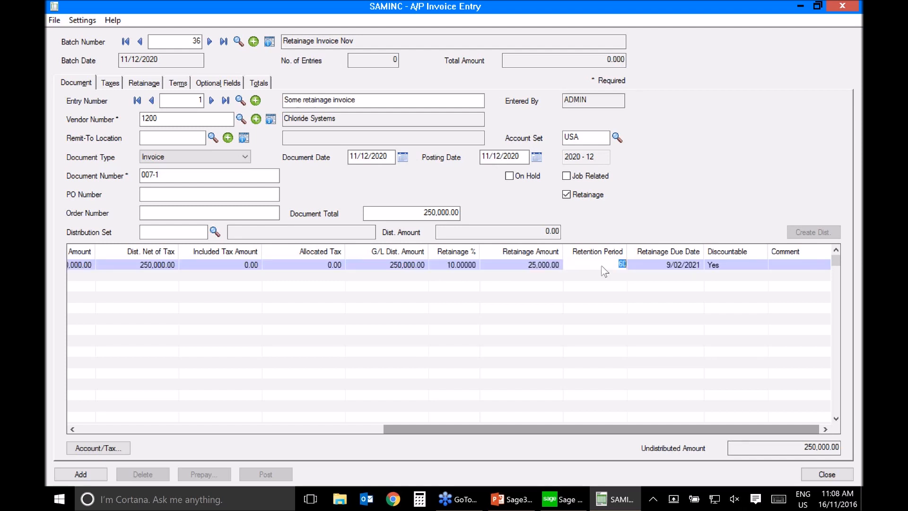
{"action": "type", "text": "30"}
{"action": "key", "text": "Tab"}
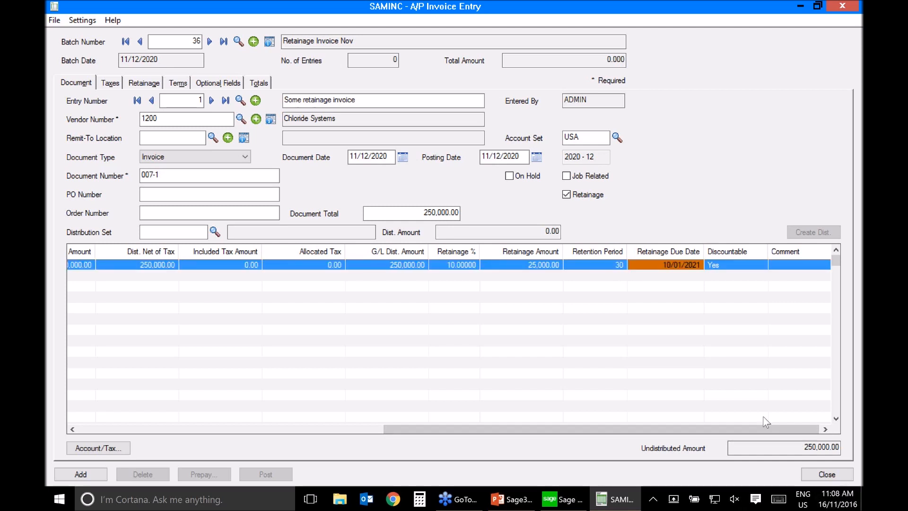
{"action": "left_click", "coordinate": [665, 274]}
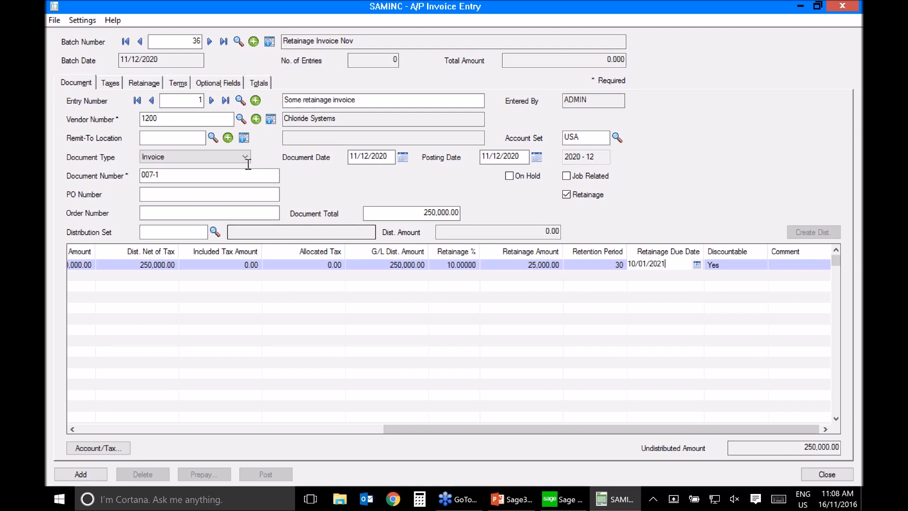
Step: Review the invoice's totals and add the entry to the batch
{"action": "left_click", "coordinate": [258, 83]}
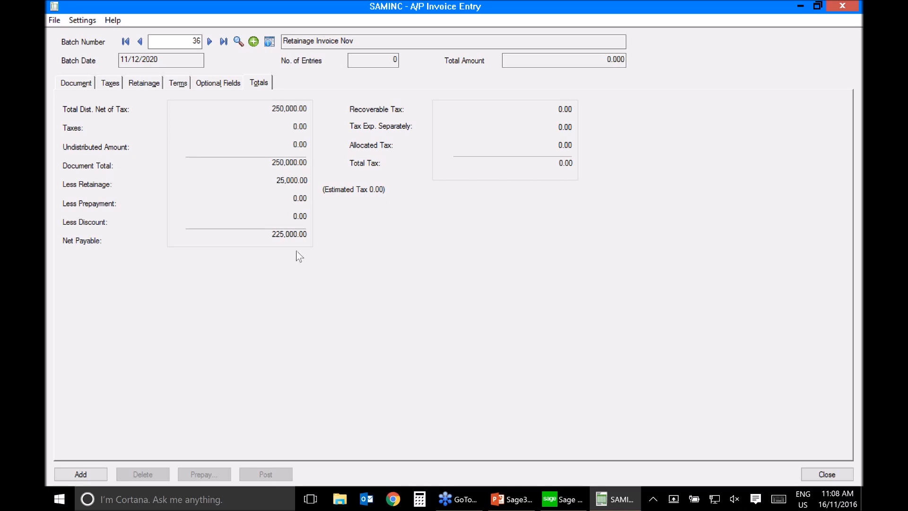
{"action": "left_click", "coordinate": [75, 84]}
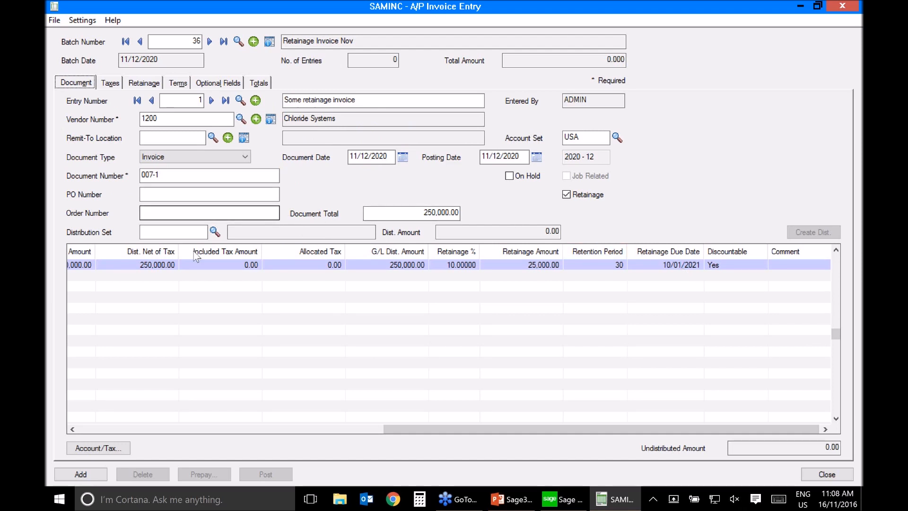
{"action": "left_click", "coordinate": [80, 474]}
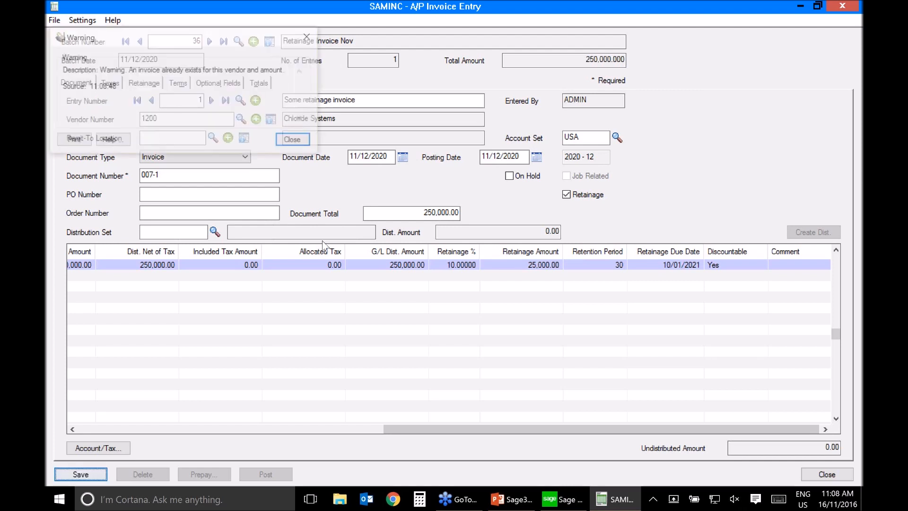
{"action": "left_click", "coordinate": [295, 141]}
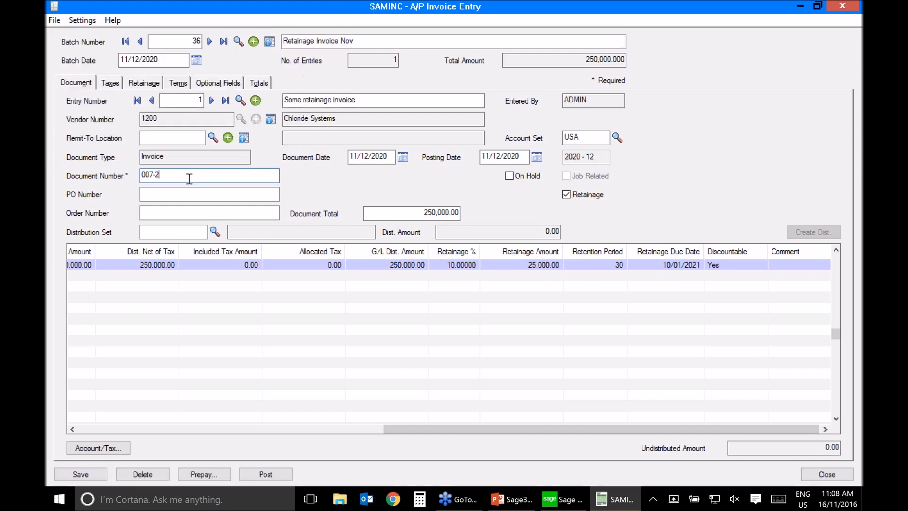
Step: Save the invoice under document number 007-2 and post its batch
{"action": "left_click", "coordinate": [86, 478]}
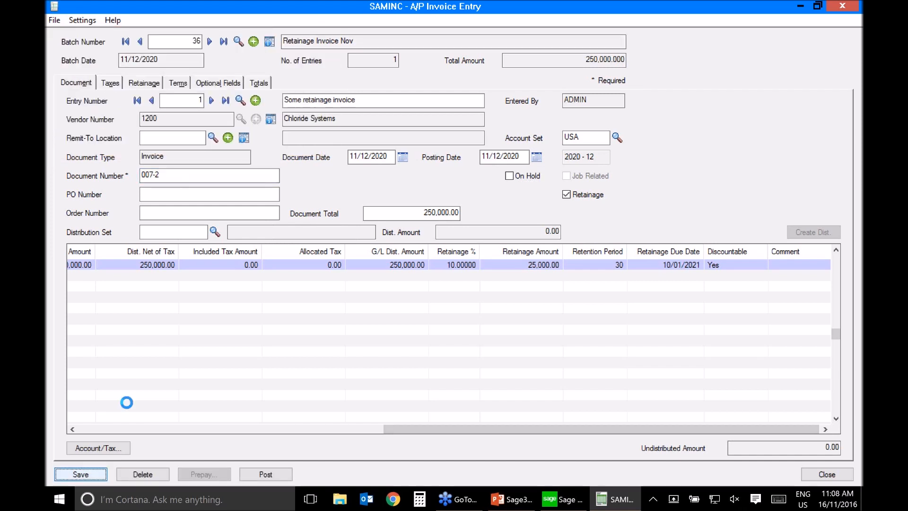
{"action": "left_click", "coordinate": [294, 141]}
{"action": "left_click", "coordinate": [245, 215]}
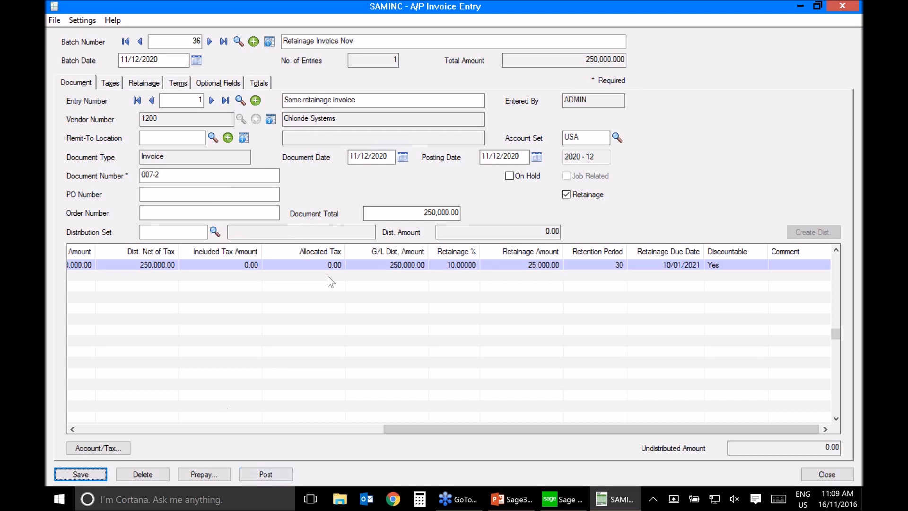
{"action": "left_click", "coordinate": [267, 476]}
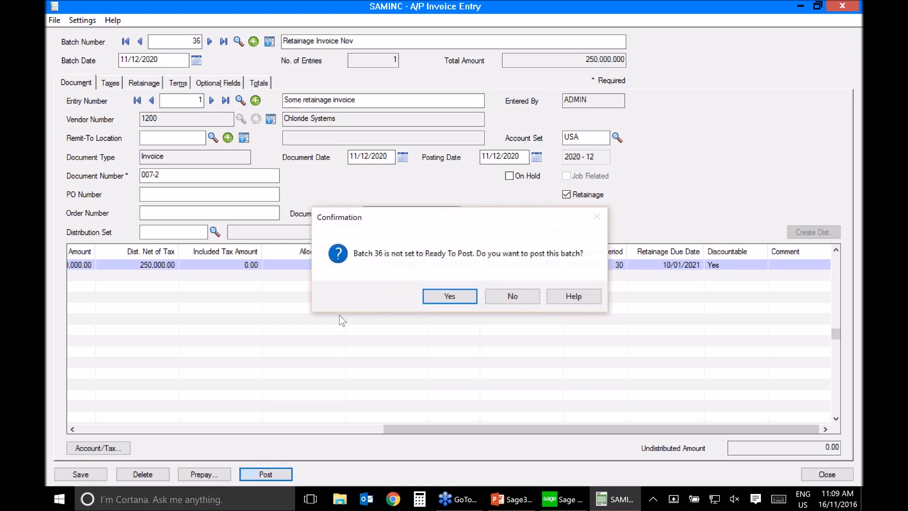
{"action": "left_click", "coordinate": [445, 298]}
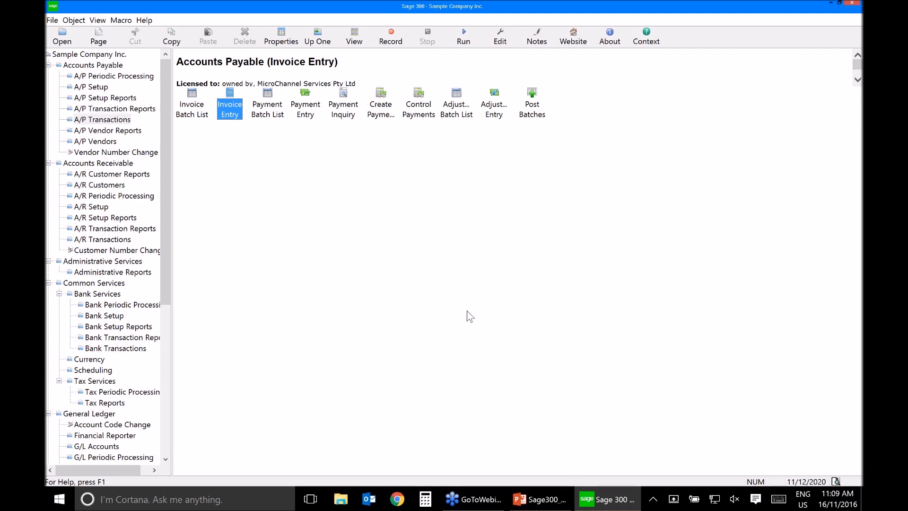
Step: Examine the General Ledger journal entry for the posted invoice, checking its trade payable, cost of goods sold and retainage lines
{"action": "left_click", "coordinate": [89, 414]}
{"action": "double_click", "coordinate": [229, 100]}
{"action": "double_click", "coordinate": [192, 96]}
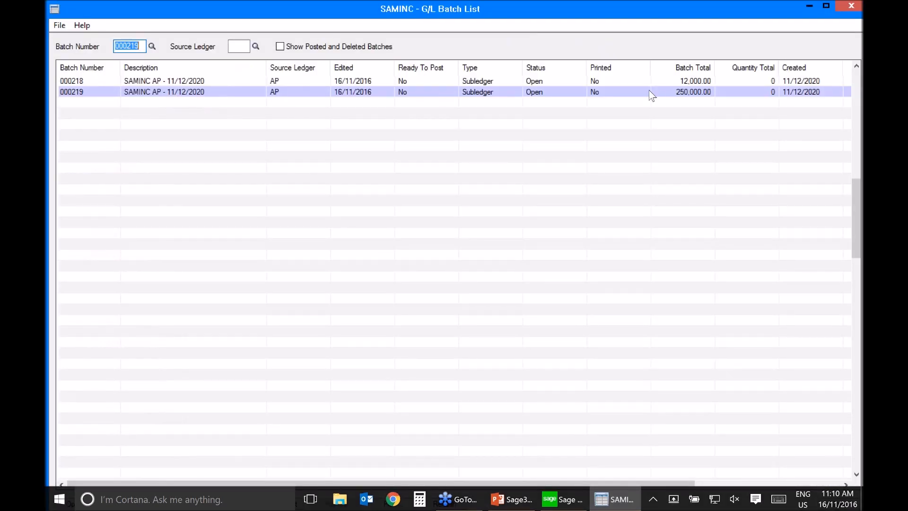
{"action": "double_click", "coordinate": [220, 92]}
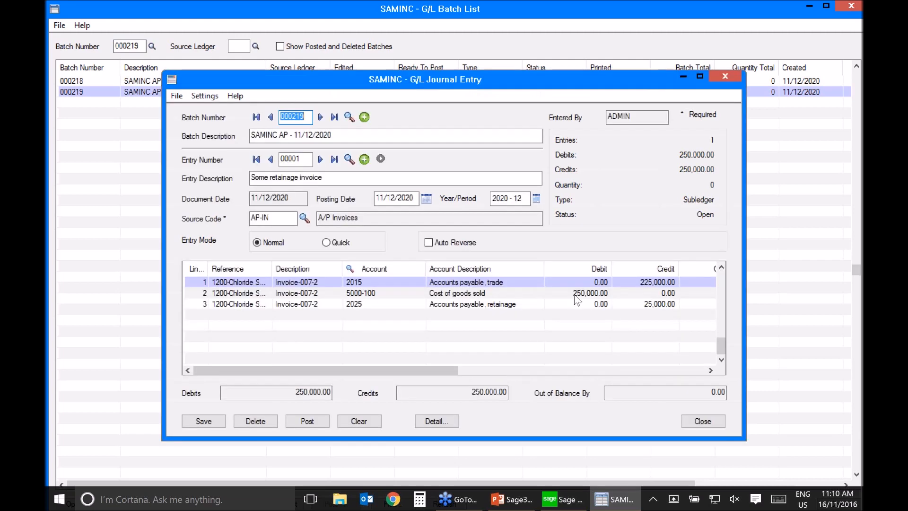
{"action": "left_click", "coordinate": [646, 304]}
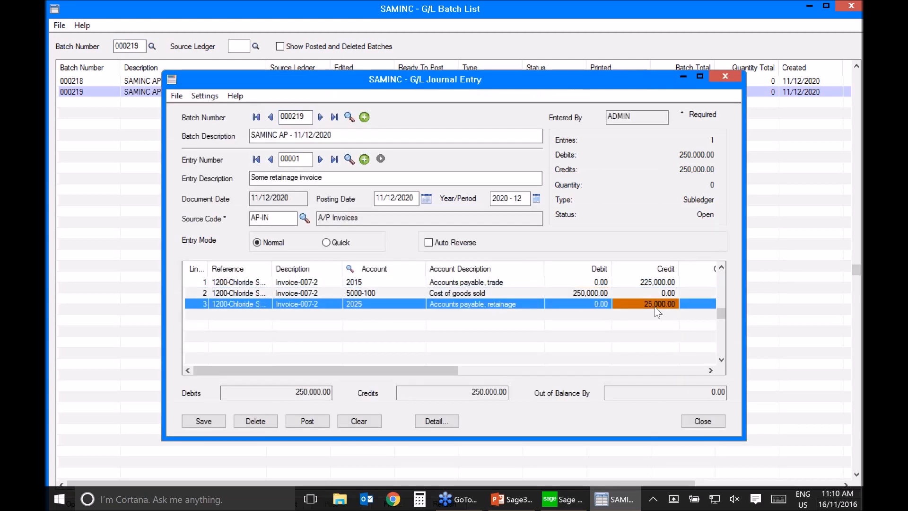
{"action": "left_click", "coordinate": [650, 282]}
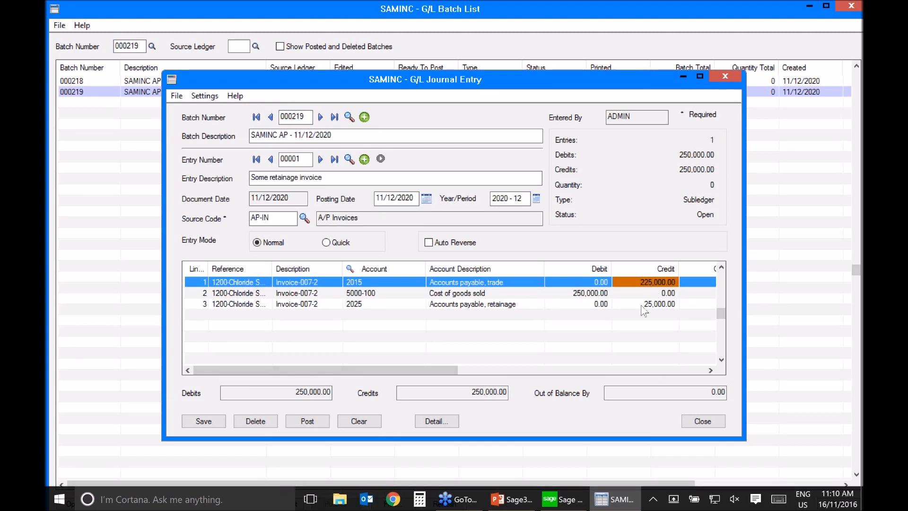
{"action": "left_click", "coordinate": [642, 305]}
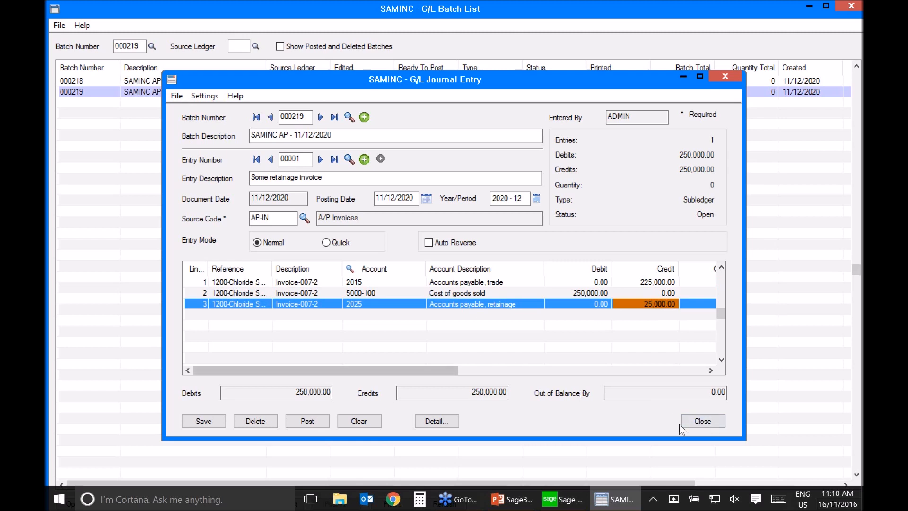
{"action": "left_click", "coordinate": [702, 422]}
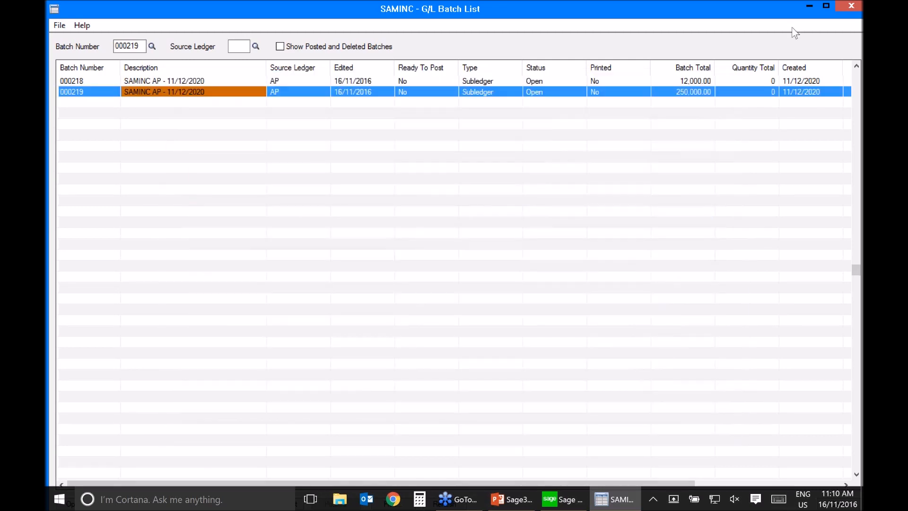
{"action": "left_click", "coordinate": [859, 8]}
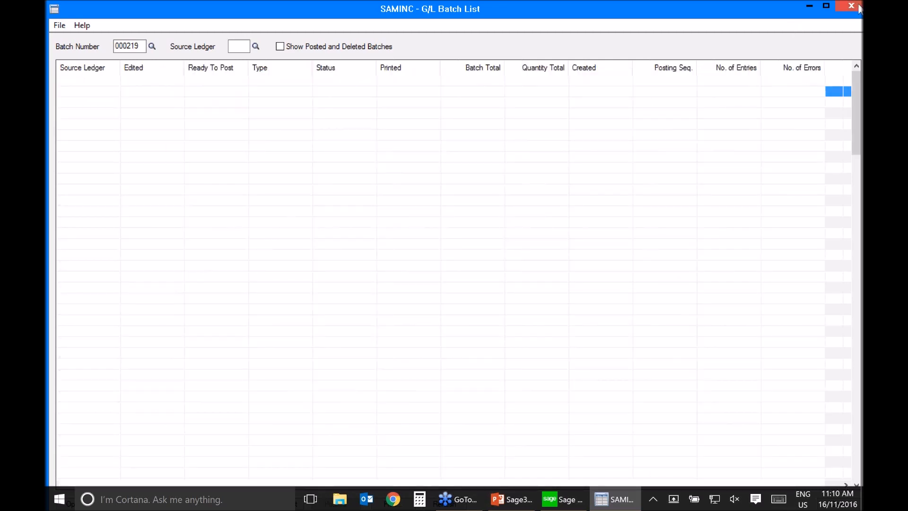
Step: Create an Accounts Payable retainage batch with a run date of 31/01/2021 and check the generated retainage invoice
{"action": "left_click", "coordinate": [96, 55]}
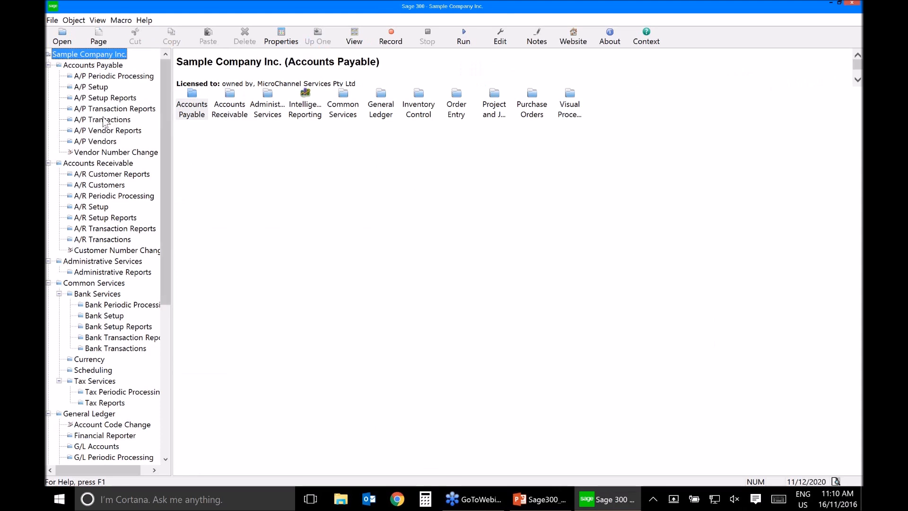
{"action": "left_click", "coordinate": [103, 77]}
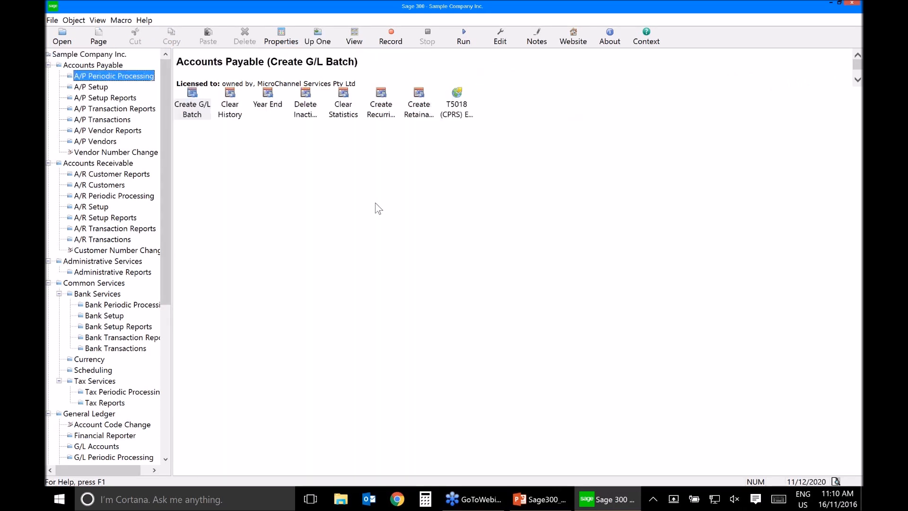
{"action": "left_click", "coordinate": [418, 117]}
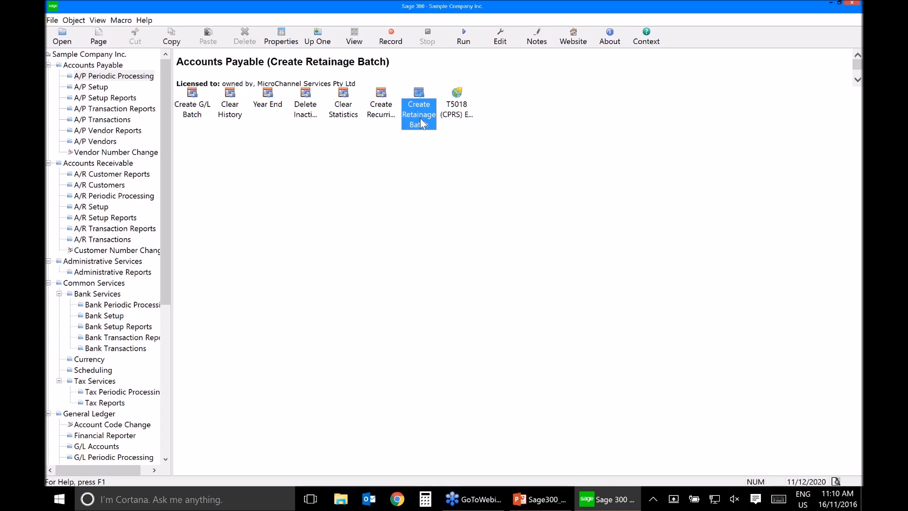
{"action": "double_click", "coordinate": [422, 122]}
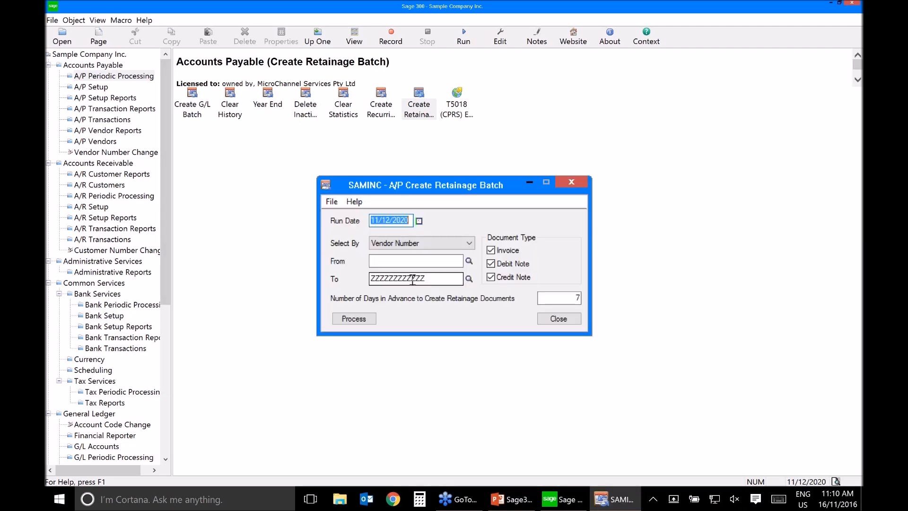
{"action": "left_click", "coordinate": [419, 221]}
{"action": "left_click", "coordinate": [518, 240]}
{"action": "left_click", "coordinate": [507, 306]}
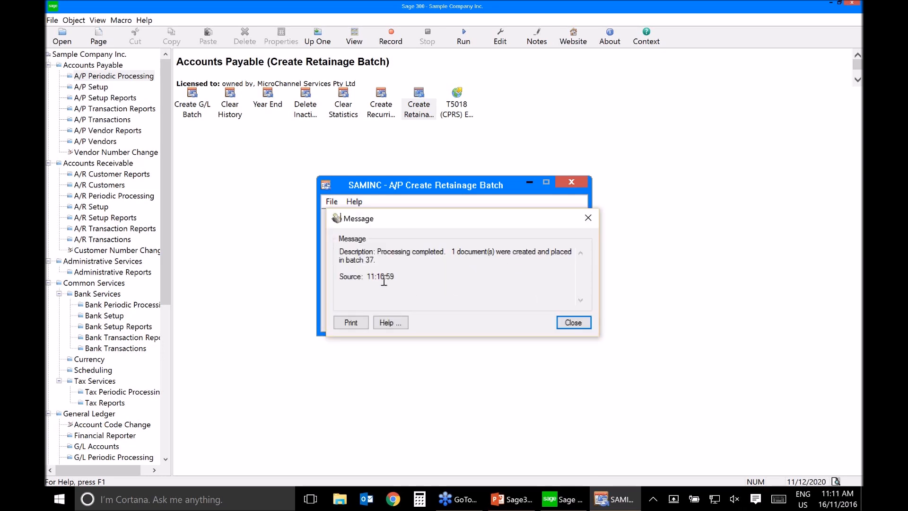
{"action": "left_click", "coordinate": [574, 323]}
{"action": "left_click", "coordinate": [572, 320]}
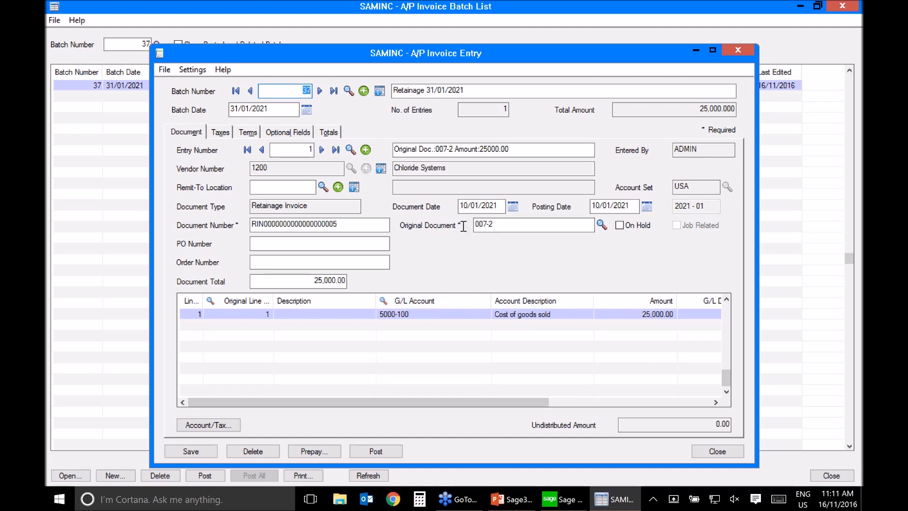
{"action": "left_click", "coordinate": [713, 452]}
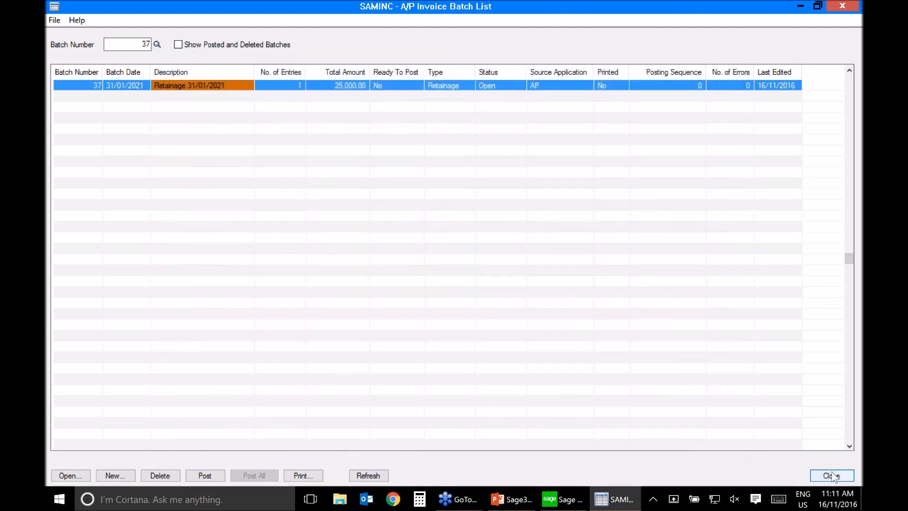
{"action": "left_click", "coordinate": [828, 475]}
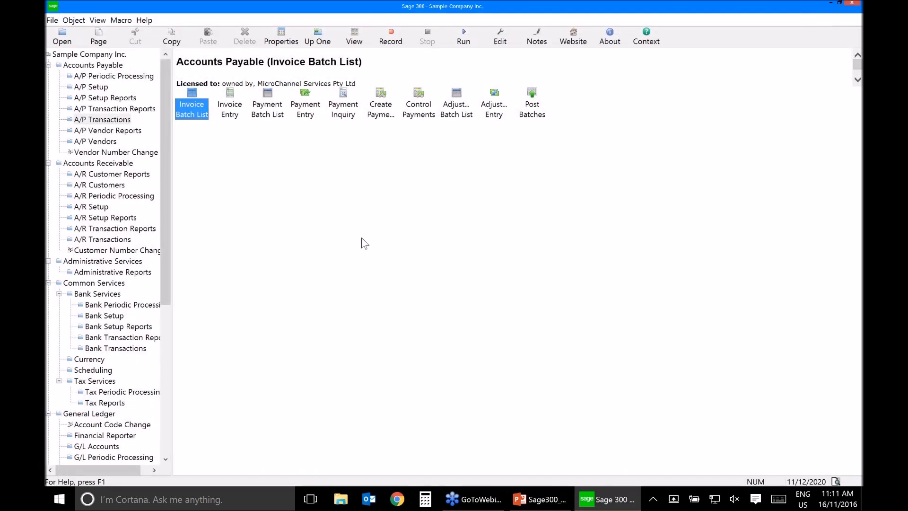
Step: Examine the Accounts Payable distribution codes 422, 553 and 991 and their assigned G/L accounts
{"action": "left_click", "coordinate": [104, 69]}
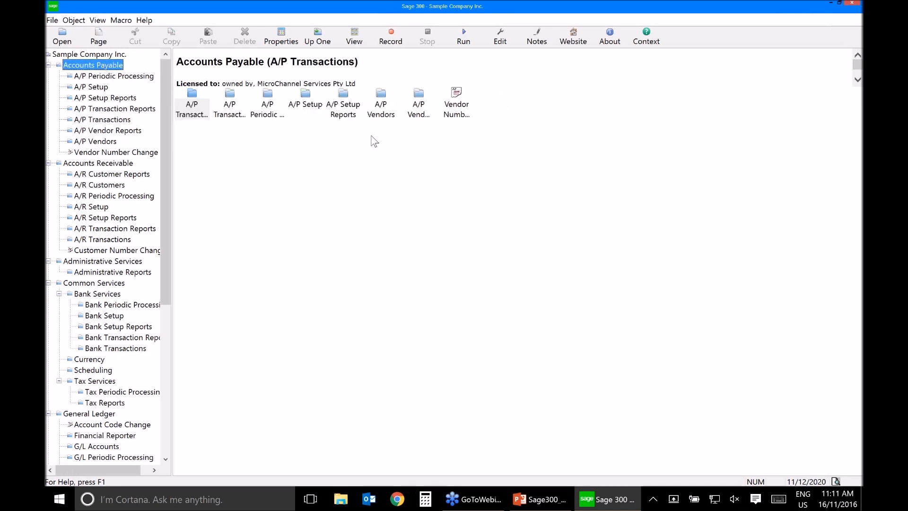
{"action": "double_click", "coordinate": [305, 100]}
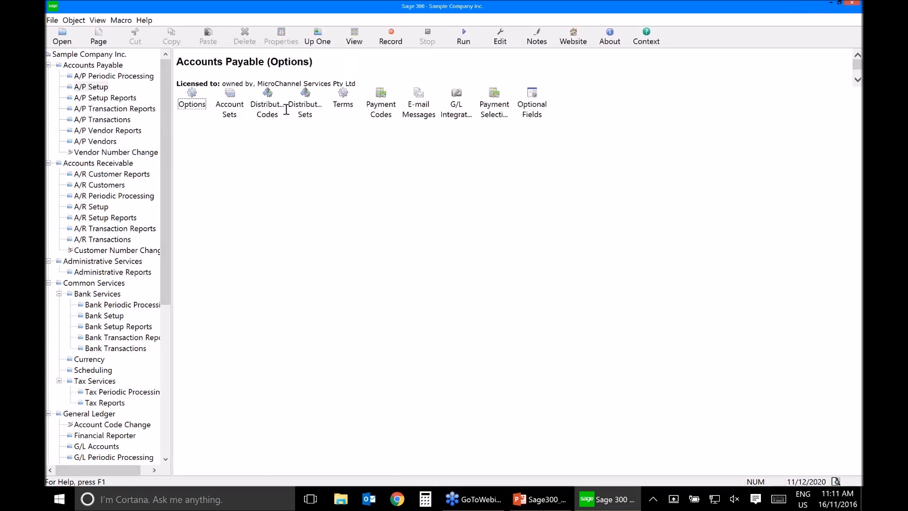
{"action": "double_click", "coordinate": [264, 101]}
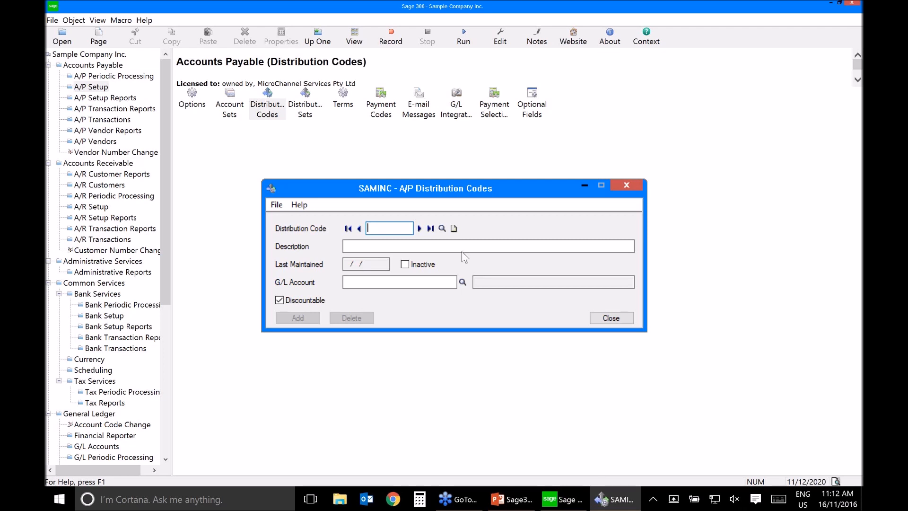
{"action": "left_click", "coordinate": [443, 228]}
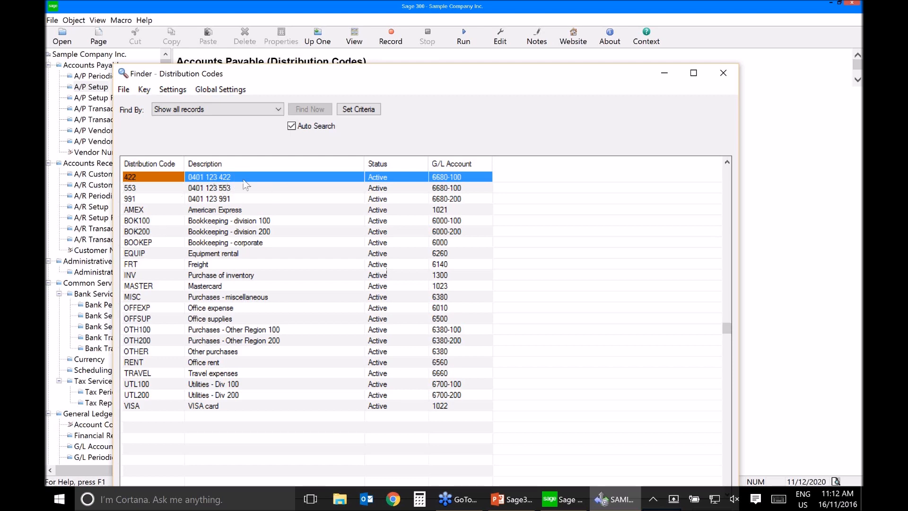
{"action": "double_click", "coordinate": [201, 178]}
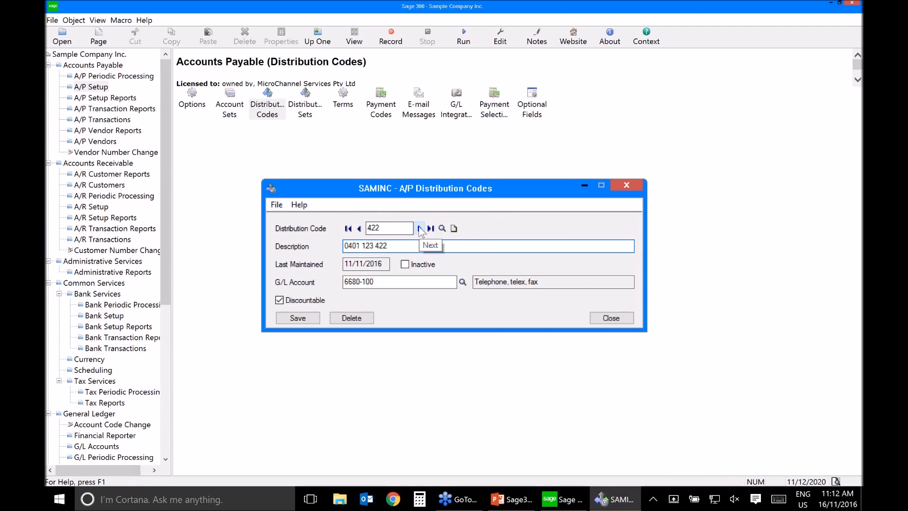
{"action": "left_click", "coordinate": [420, 229]}
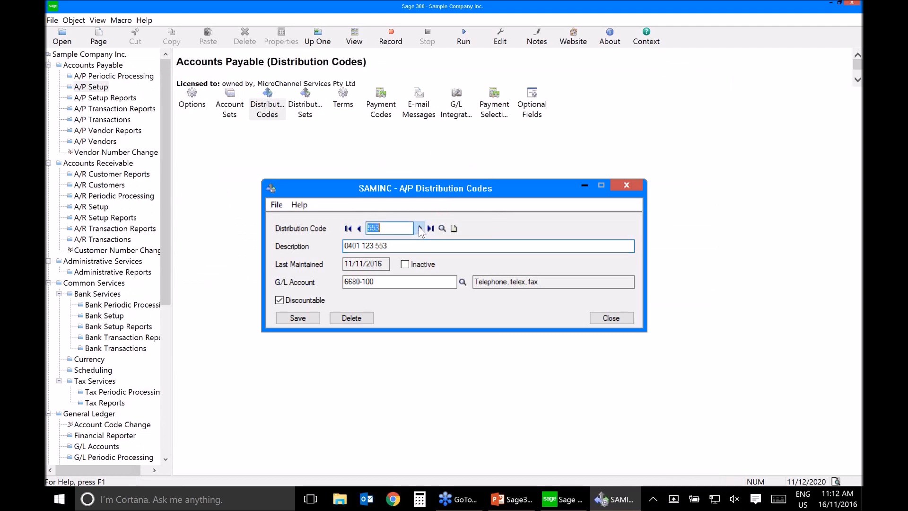
{"action": "left_click", "coordinate": [420, 229]}
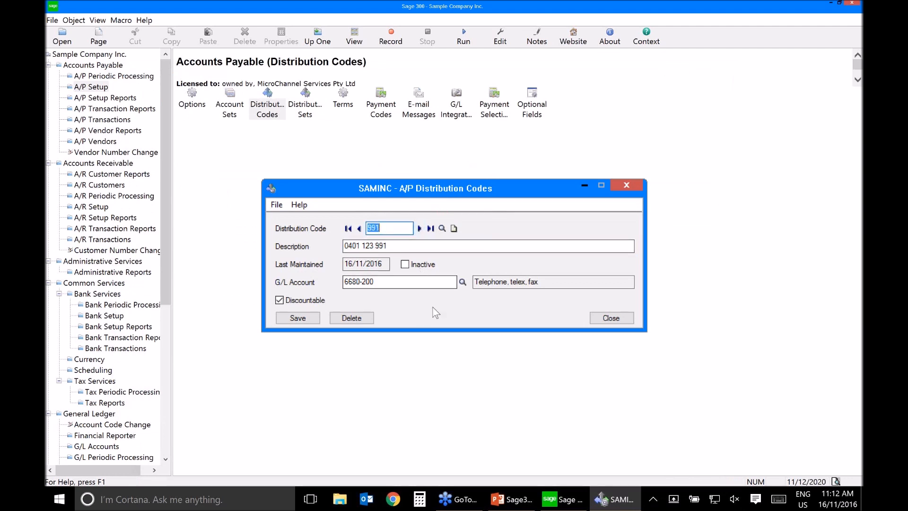
{"action": "left_click", "coordinate": [360, 229]}
{"action": "left_click", "coordinate": [361, 229]}
{"action": "left_click", "coordinate": [419, 229]}
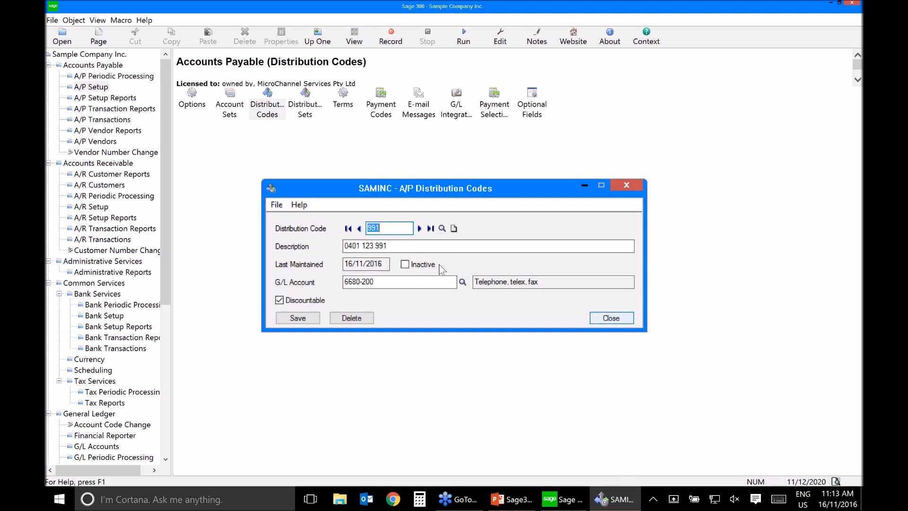
{"action": "key", "text": "alt+F4"}
Step: Start a new Accounts Payable distribution set with code TEL and the description "Mobile telephone charges"
{"action": "double_click", "coordinate": [306, 102]}
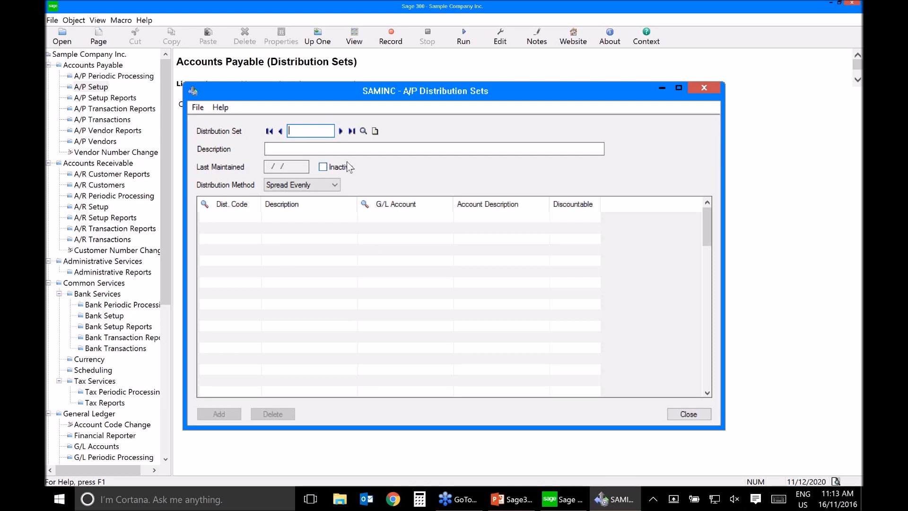
{"action": "left_click", "coordinate": [363, 132]}
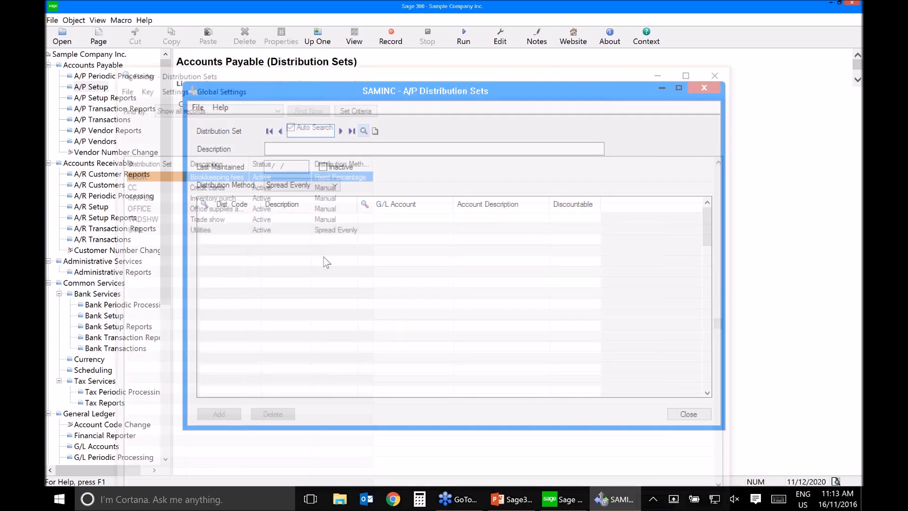
{"action": "type", "text": "TEL"}
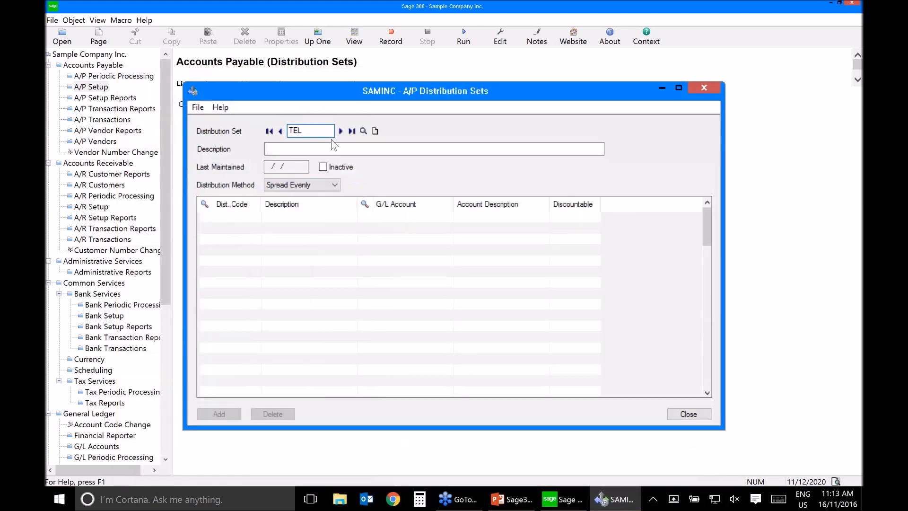
{"action": "key", "text": "Tab"}
{"action": "type", "text": "Mobile telephone charges"}
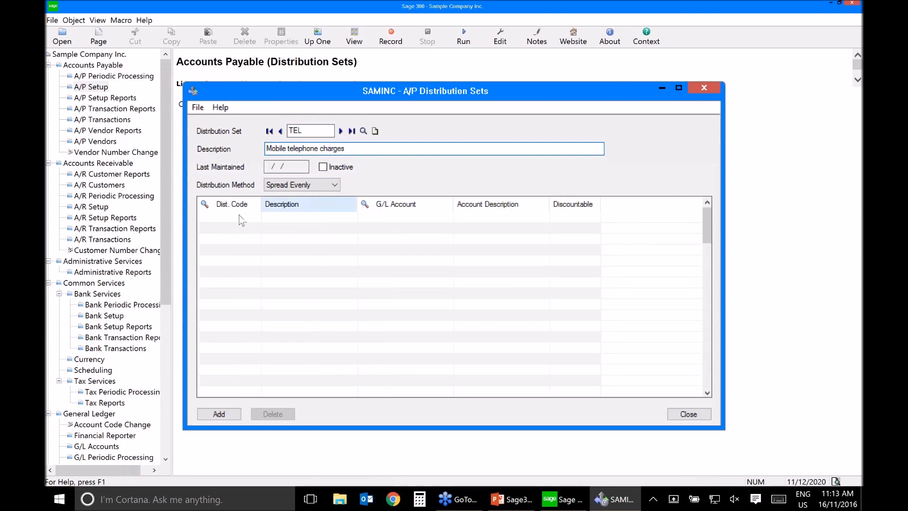
Step: Set the TEL distribution set's method to Manual, add distribution codes 422, 553 and 991, and save the set
{"action": "left_click", "coordinate": [335, 186]}
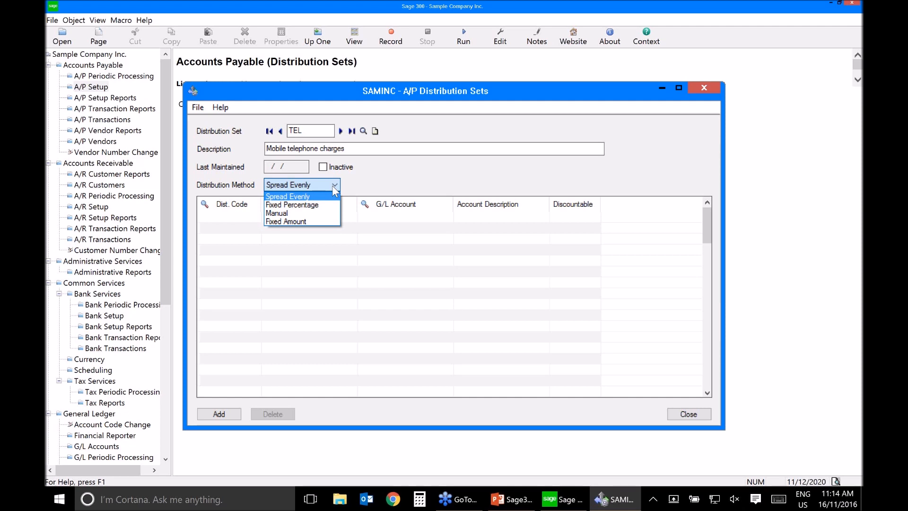
{"action": "left_click", "coordinate": [287, 215]}
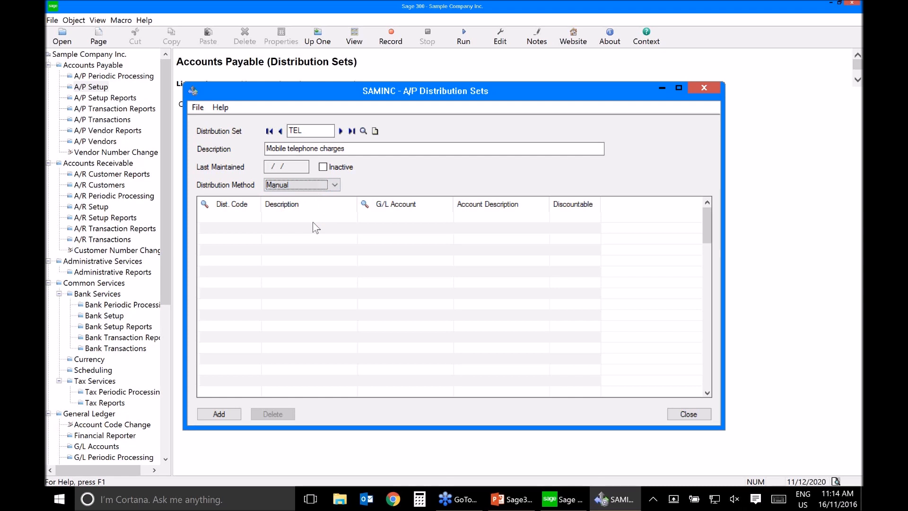
{"action": "left_click", "coordinate": [251, 215]}
{"action": "left_click", "coordinate": [236, 209]}
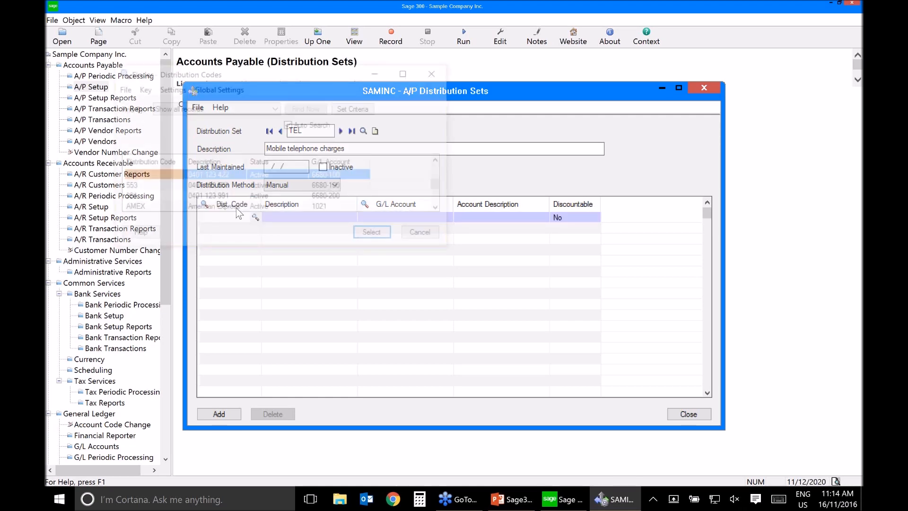
{"action": "left_click", "coordinate": [218, 205]}
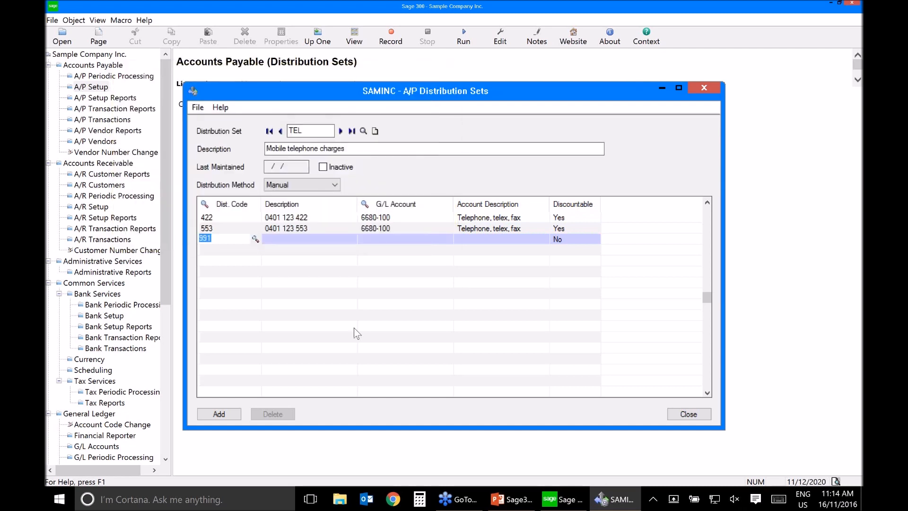
{"action": "key", "text": "Insert"}
{"action": "left_click", "coordinate": [219, 414]}
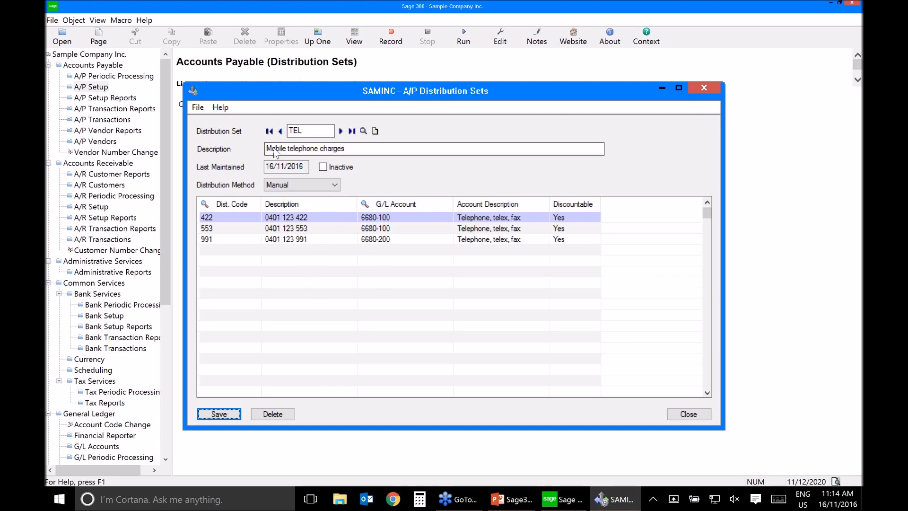
{"action": "left_click", "coordinate": [697, 417]}
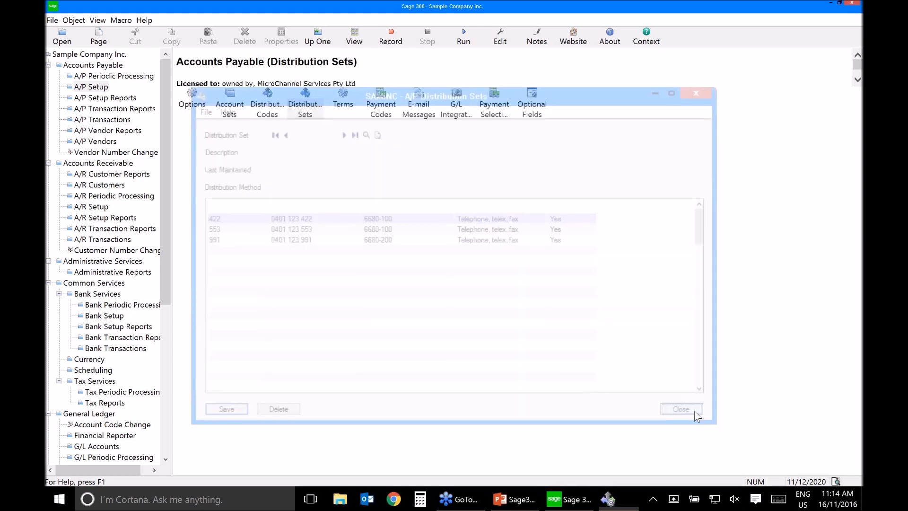
Step: Open the Accounts Payable vendor record for Telstra Mobile
{"action": "left_click", "coordinate": [109, 143]}
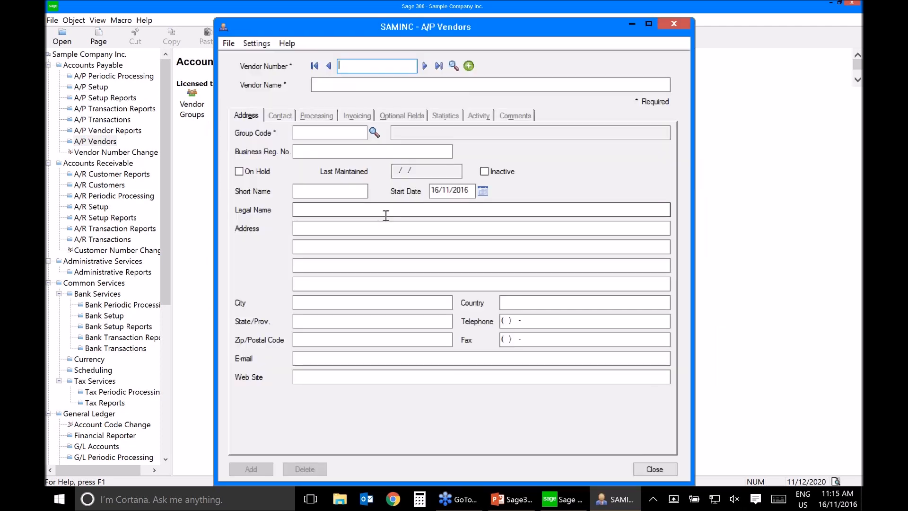
{"action": "left_click", "coordinate": [452, 67]}
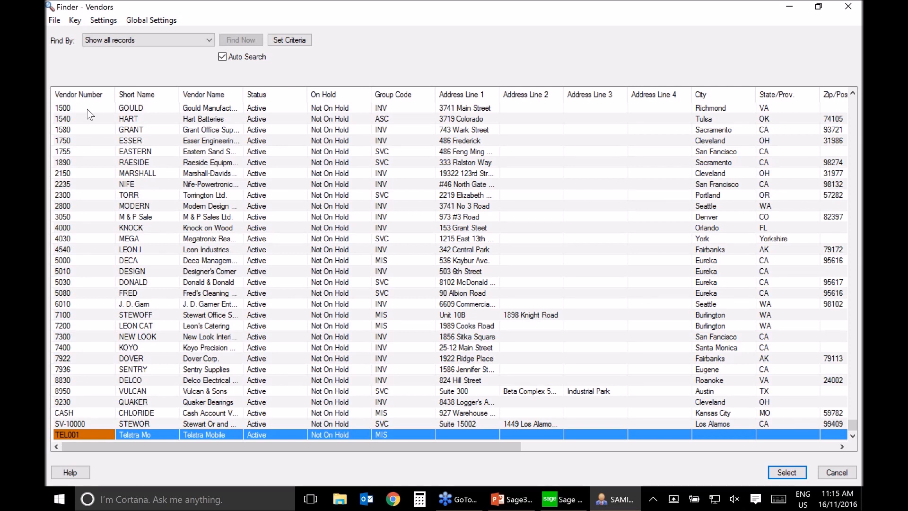
{"action": "key", "text": "Return"}
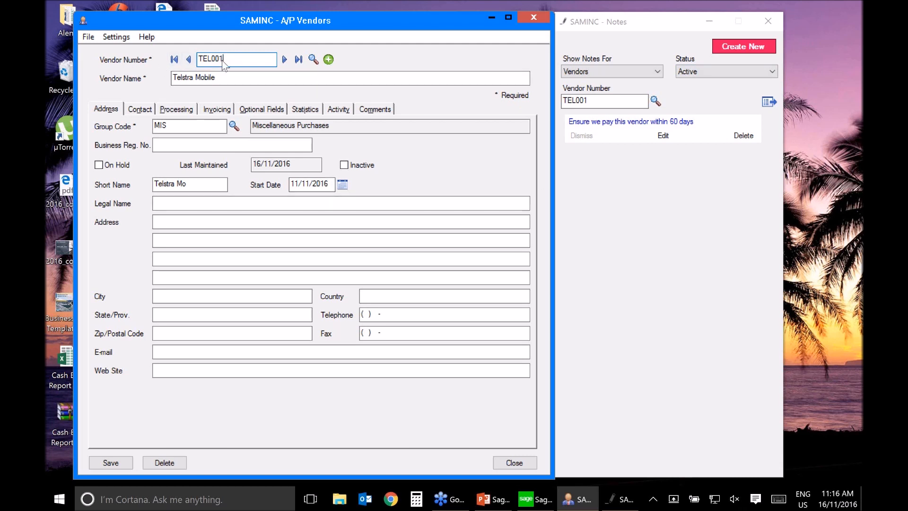
Step: Make the vendor's invoices distribute by distribution set, assign set TEL, and save the vendor
{"action": "left_click", "coordinate": [217, 110]}
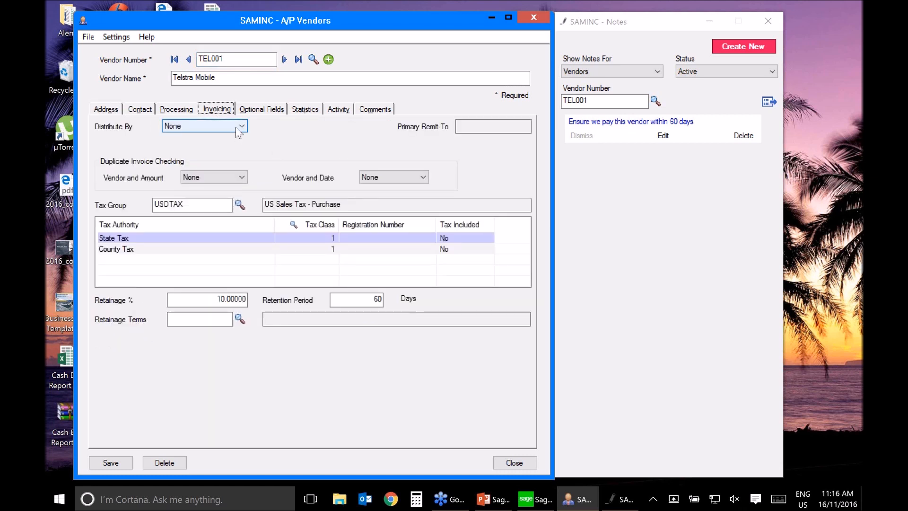
{"action": "left_click", "coordinate": [237, 128]}
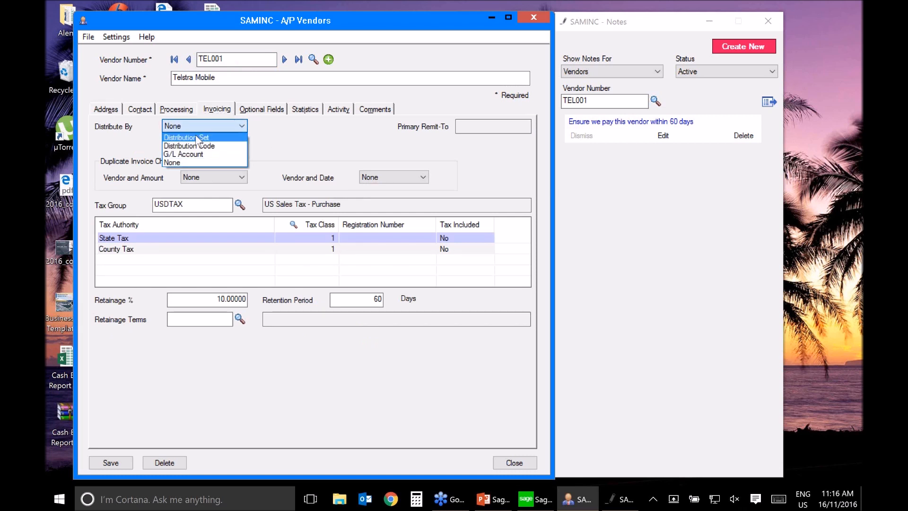
{"action": "left_click", "coordinate": [196, 138]}
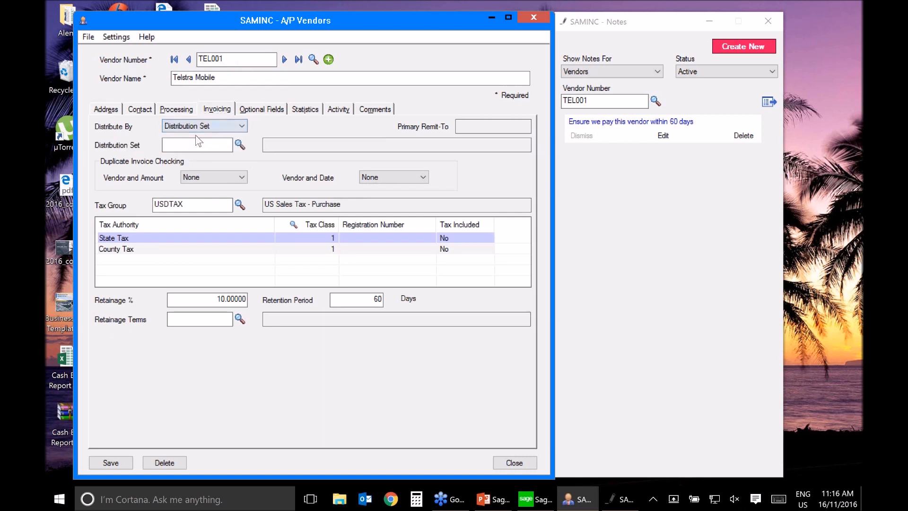
{"action": "left_click", "coordinate": [218, 83]}
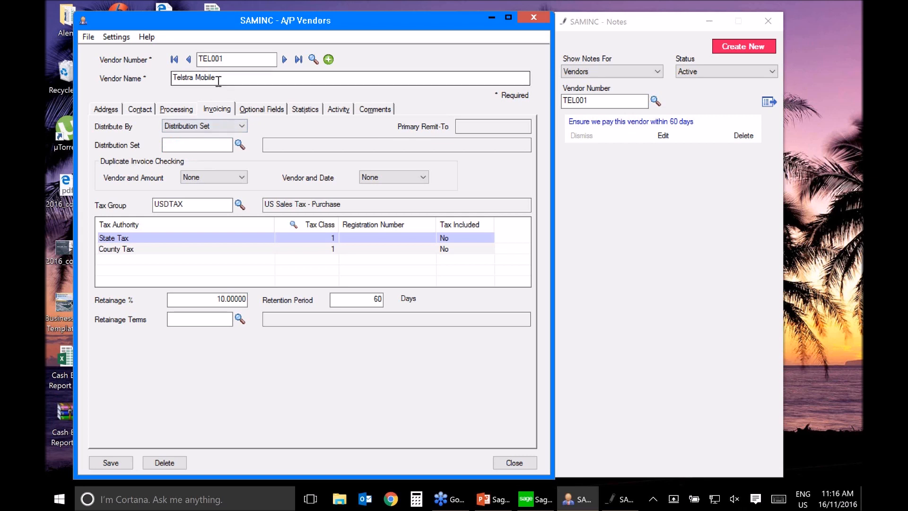
{"action": "left_click", "coordinate": [176, 145]}
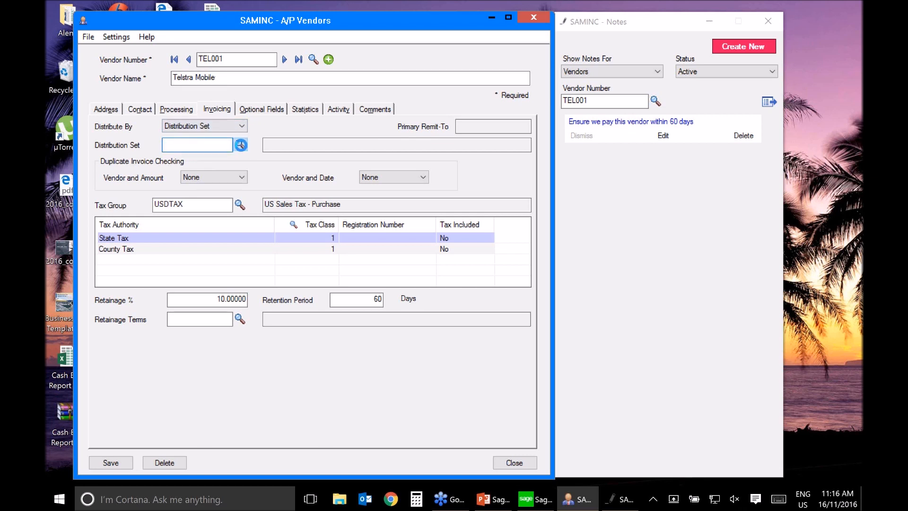
{"action": "type", "text": "TEL"}
{"action": "key", "text": "Tab"}
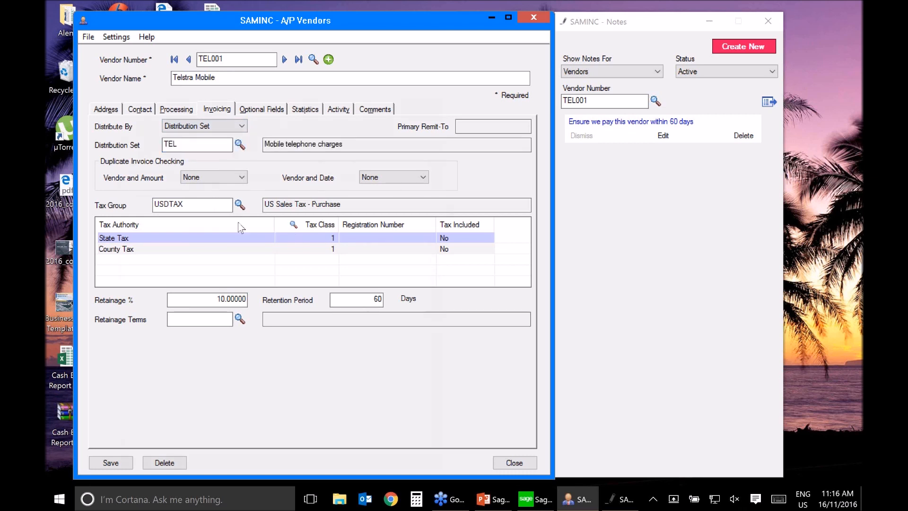
{"action": "left_click", "coordinate": [112, 463]}
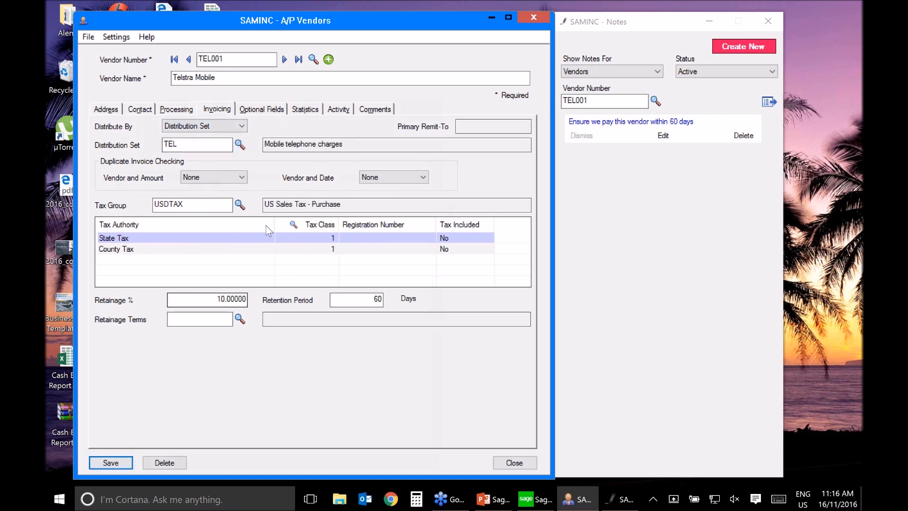
Step: Set the vendor's tax class to 2 for both State Tax and County Tax, then save and close the record
{"action": "left_click", "coordinate": [320, 237]}
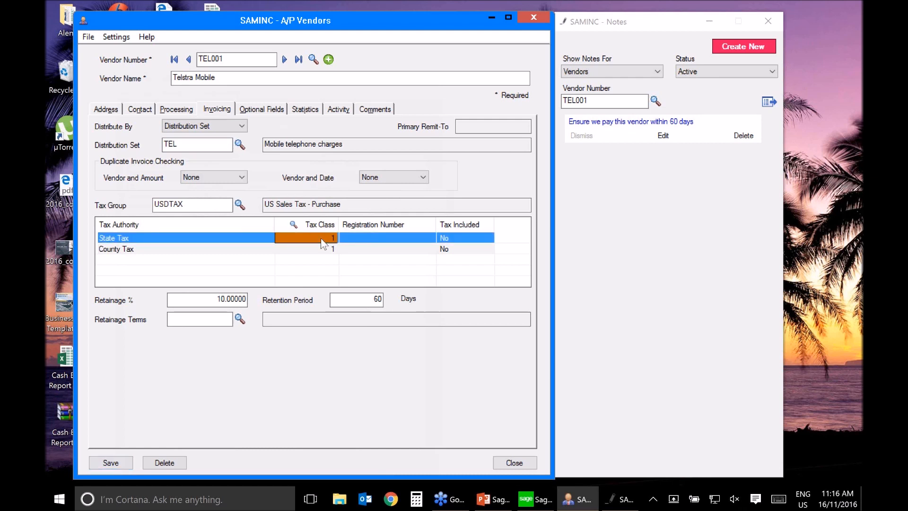
{"action": "type", "text": "2"}
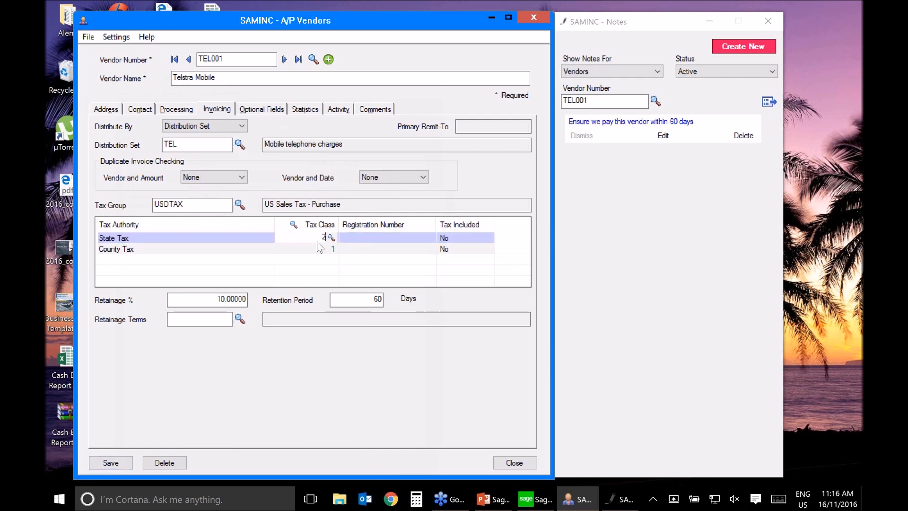
{"action": "left_click", "coordinate": [320, 246]}
{"action": "type", "text": "2"}
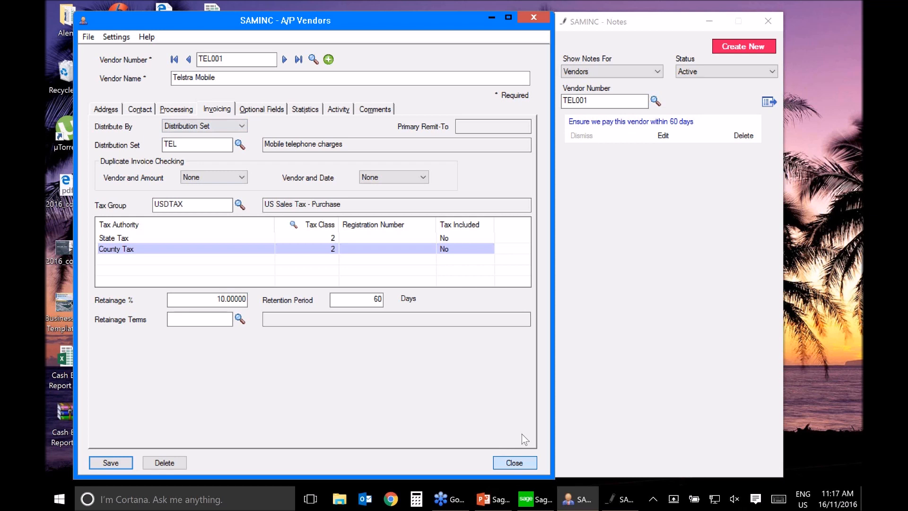
{"action": "left_click", "coordinate": [515, 463]}
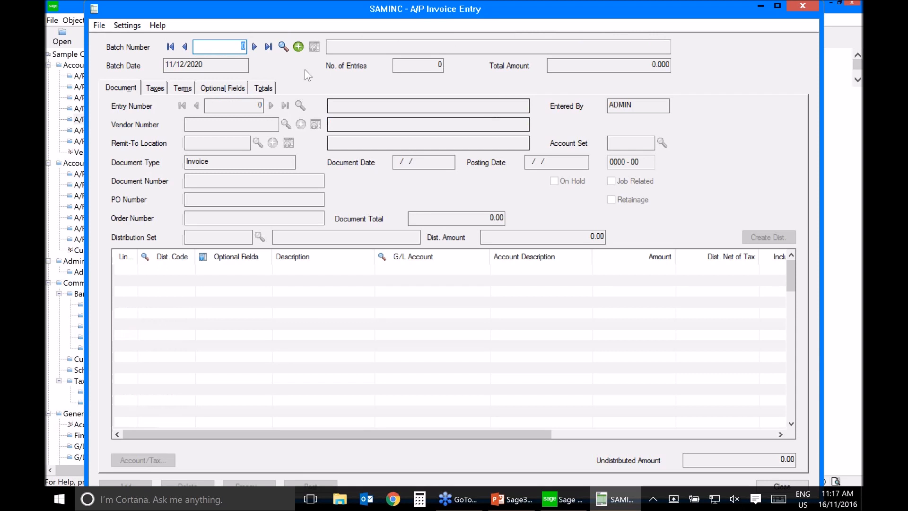
Step: Create a new Accounts Payable invoice batch with the description "November telephone charges"
{"action": "key", "text": "Tab"}
{"action": "type", "text": "Novem"}
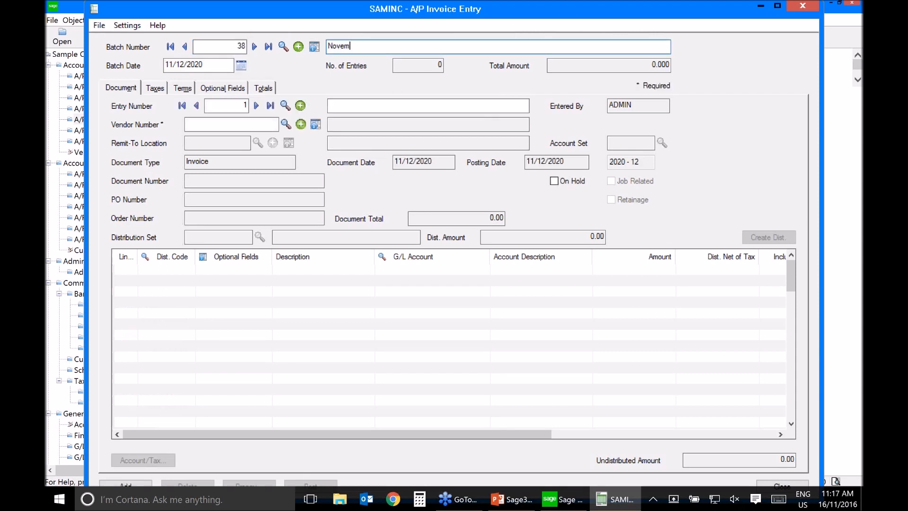
{"action": "type", "text": "ber telephon"}
{"action": "key", "text": "BackSpace"}
{"action": "key", "text": "BackSpace"}
{"action": "key", "text": "BackSpace"}
{"action": "type", "text": "hp"}
{"action": "key", "text": "BackSpace"}
{"action": "type", "text": "one charges"}
Step: Enter an invoice for vendor Telstra Mobile with document number TEL12244 and a document total of 9,000
{"action": "left_click", "coordinate": [253, 125]}
{"action": "type", "text": "TEL001"}
{"action": "key", "text": "Return"}
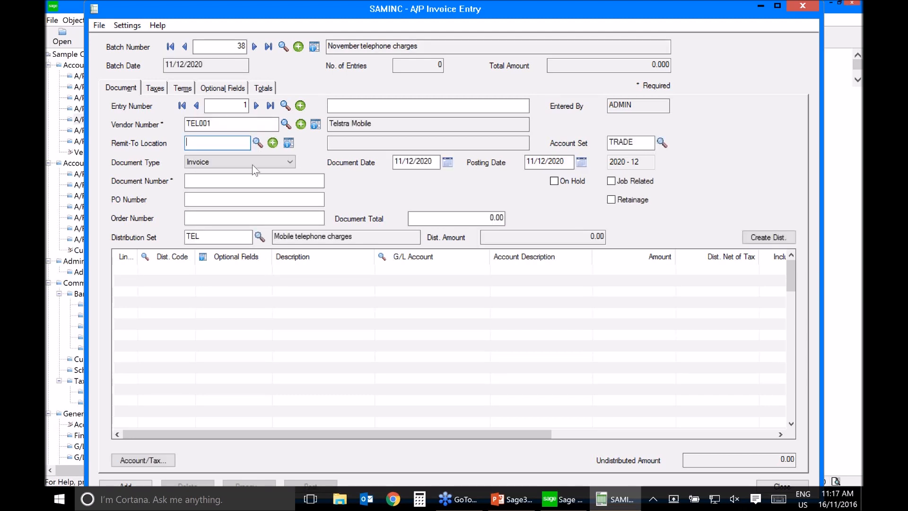
{"action": "left_click", "coordinate": [434, 215]}
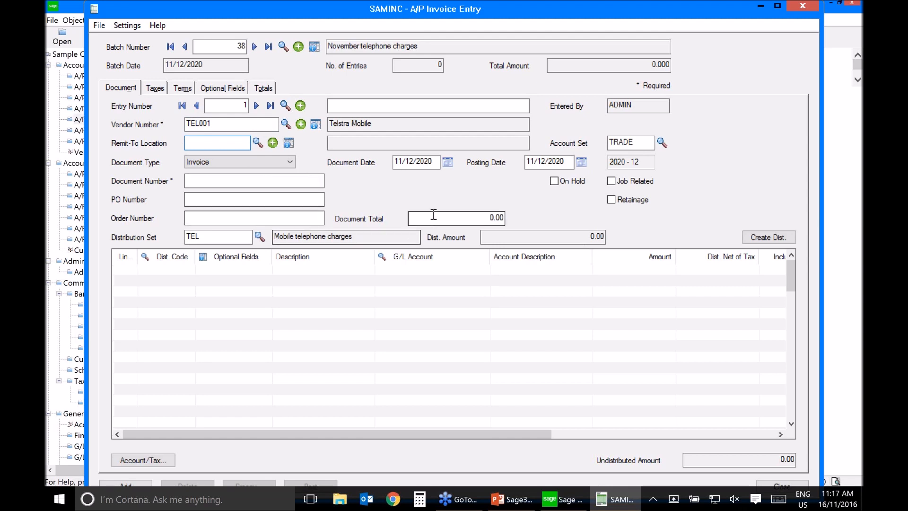
{"action": "left_click", "coordinate": [239, 181]}
{"action": "type", "text": "TEL12244"}
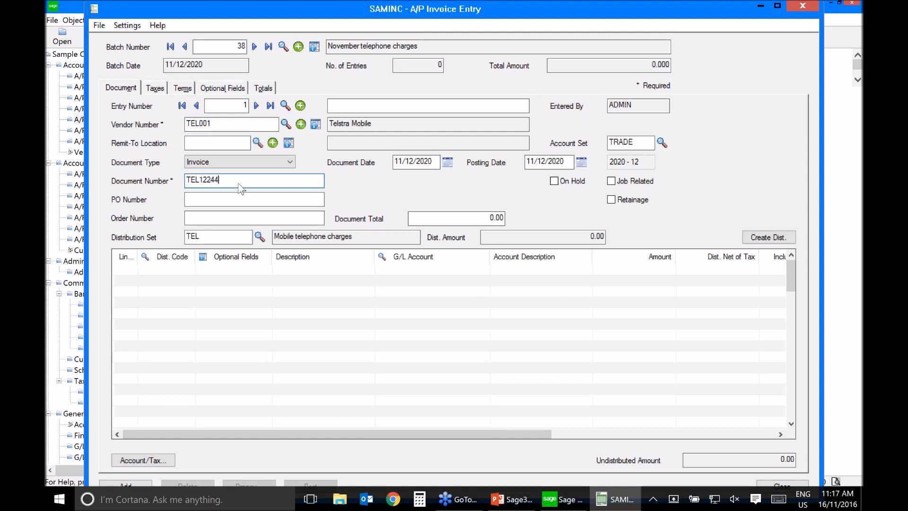
{"action": "left_click", "coordinate": [443, 211]}
{"action": "type", "text": "1"}
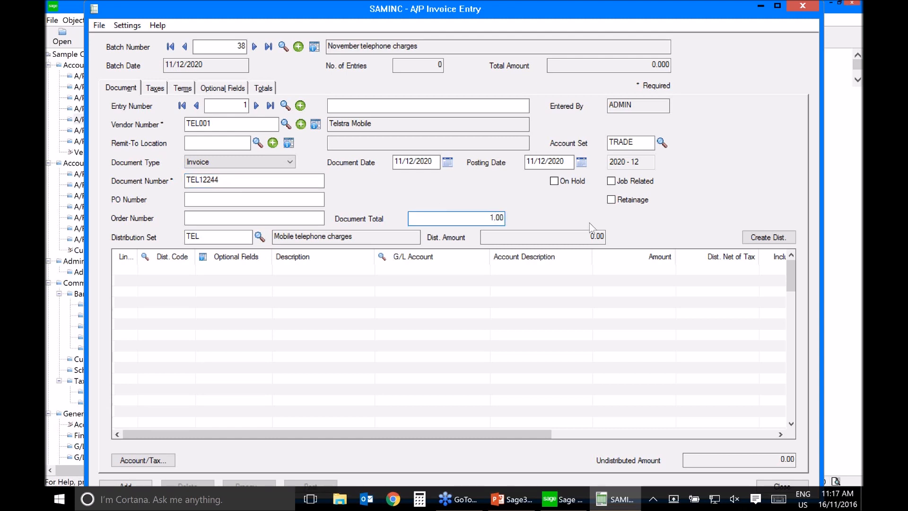
{"action": "key", "text": "BackSpace"}
{"action": "type", "text": "9000"}
Step: Generate the invoice's detail lines from distribution set TEL and set the amount to 3,000 on each of lines 422, 553 and 991
{"action": "left_click", "coordinate": [756, 235]}
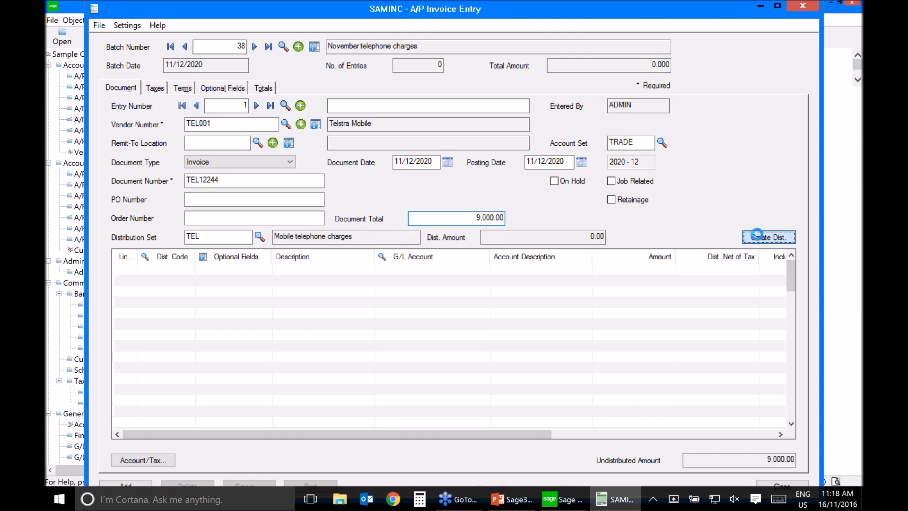
{"action": "left_click", "coordinate": [778, 8]}
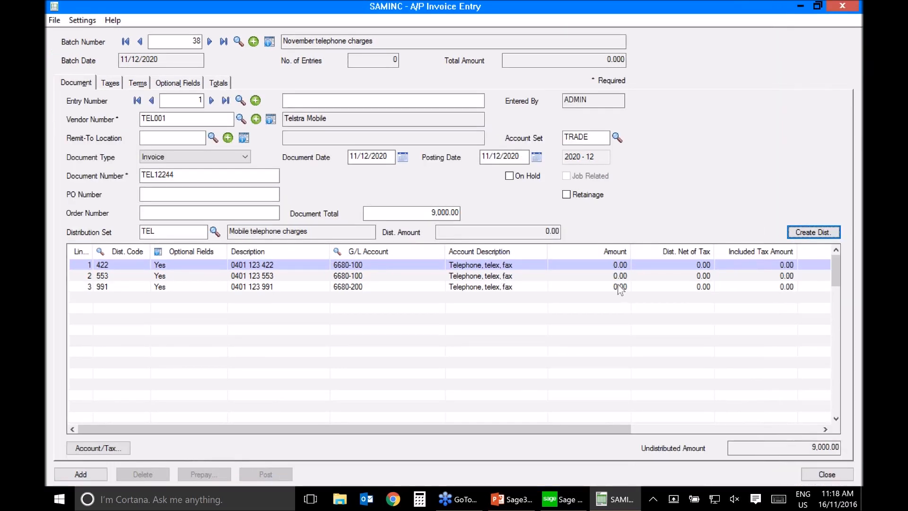
{"action": "left_click", "coordinate": [595, 265]}
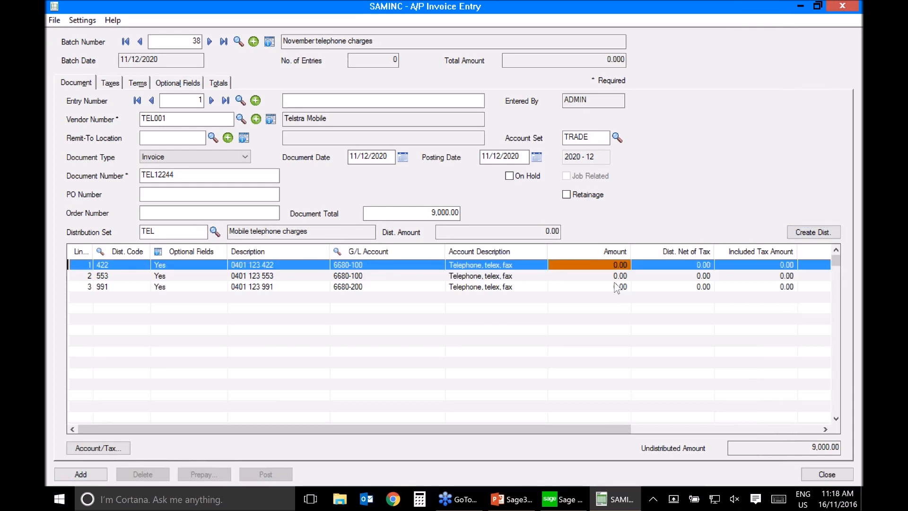
{"action": "type", "text": "3000"}
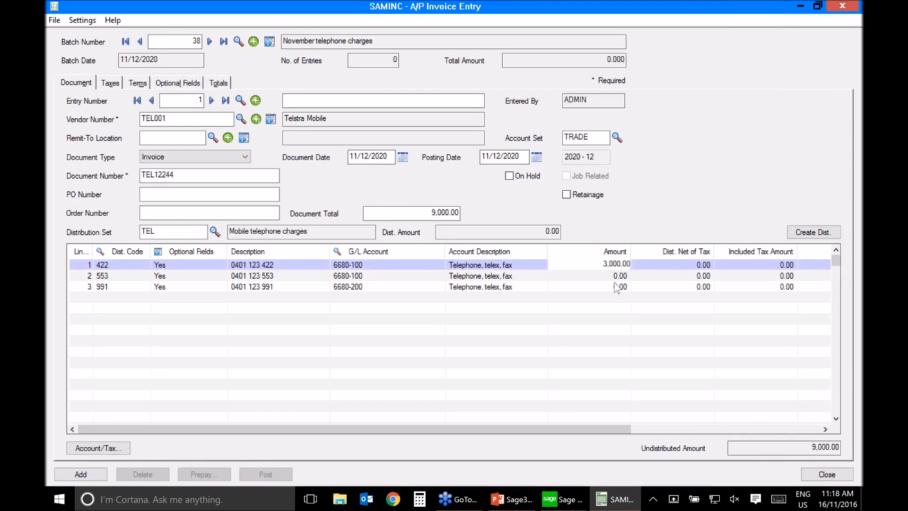
{"action": "key", "text": "Return"}
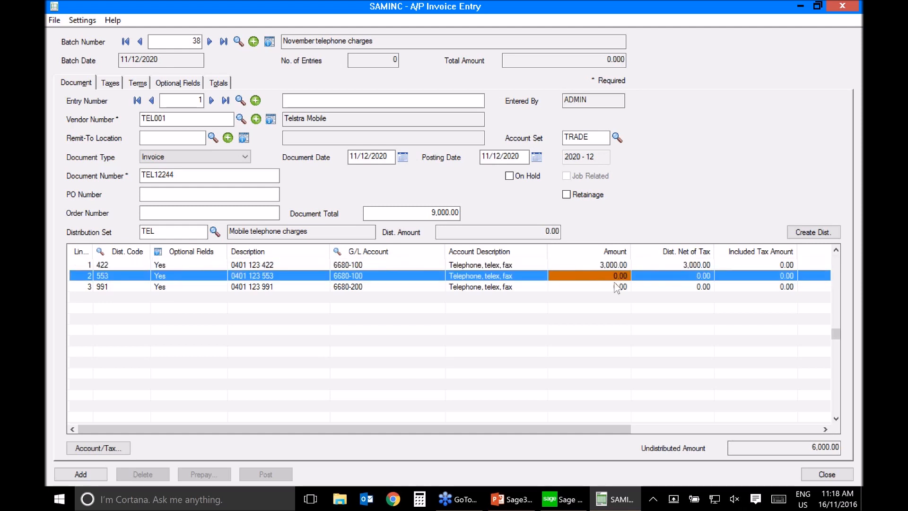
{"action": "type", "text": "3000"}
{"action": "key", "text": "Return"}
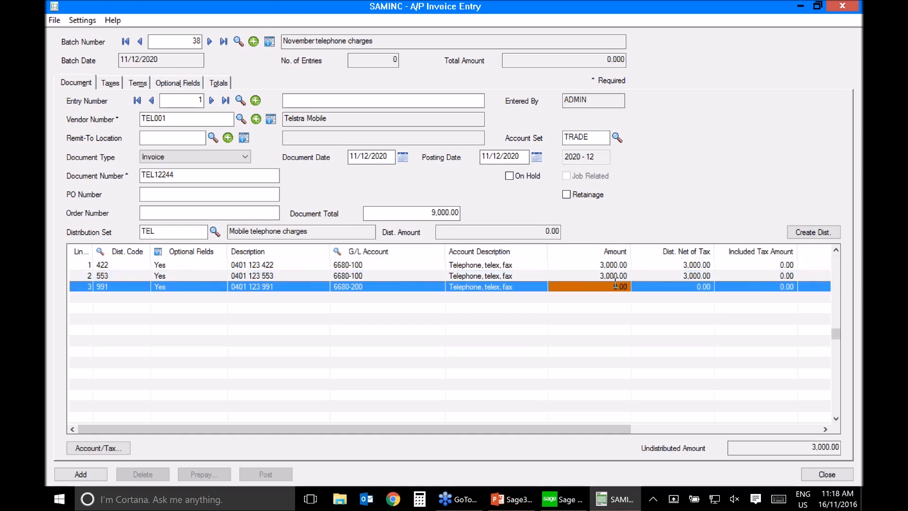
{"action": "type", "text": "3000"}
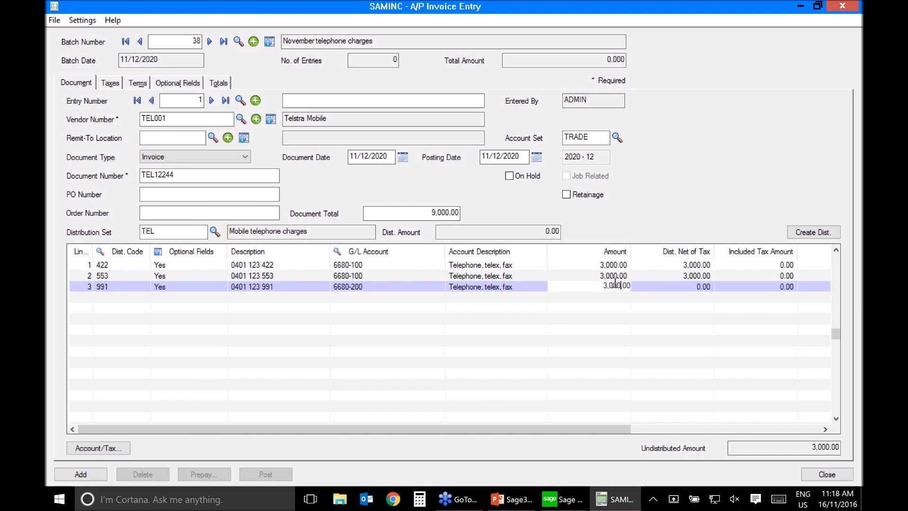
{"action": "key", "text": "Return"}
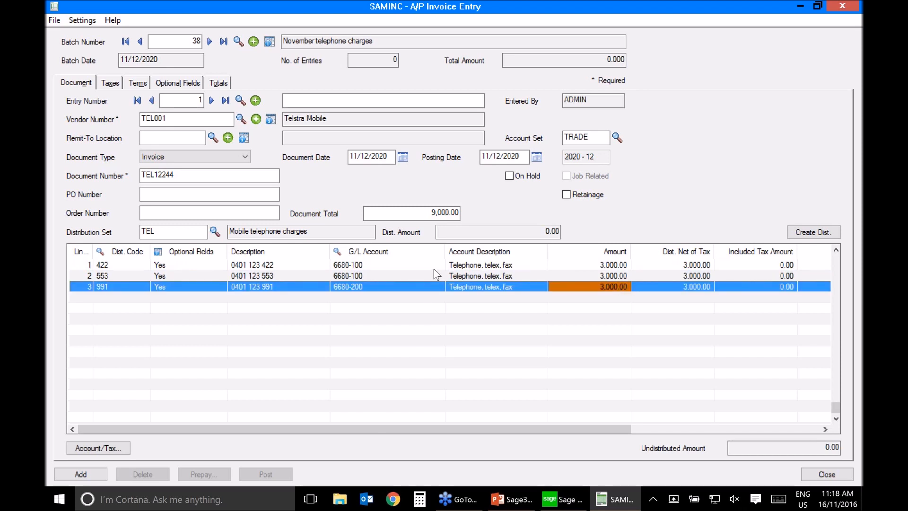
{"action": "left_click", "coordinate": [249, 267]}
{"action": "left_click", "coordinate": [252, 276]}
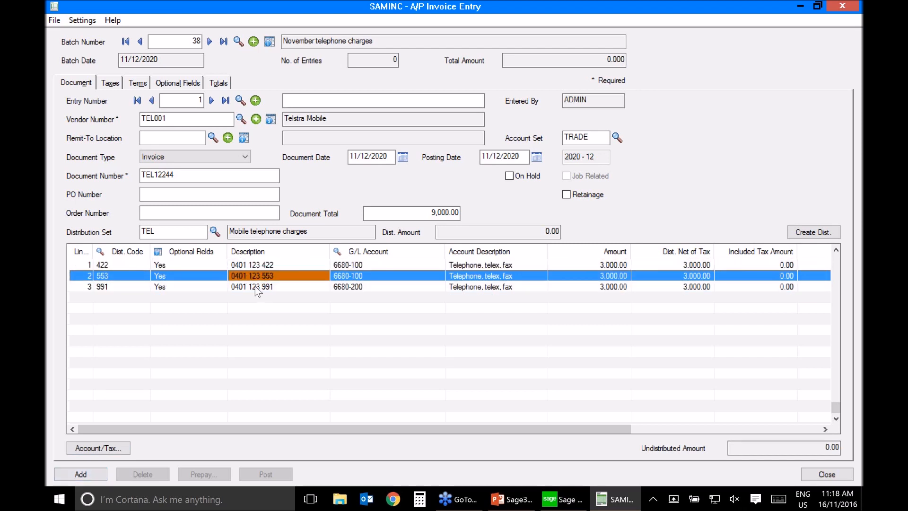
{"action": "left_click", "coordinate": [255, 287]}
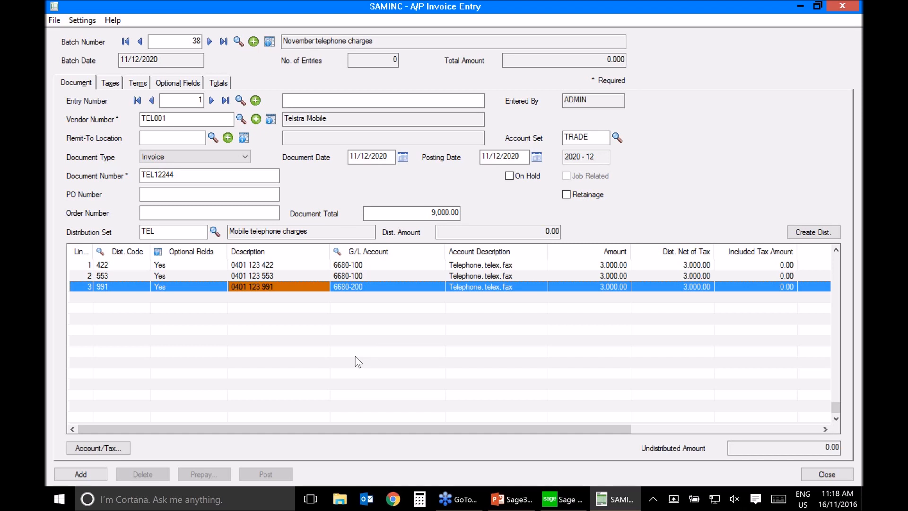
Step: Add the Telstra Mobile invoice to the batch, describe the entry as "November telephone from Telstra", and save it
{"action": "left_click", "coordinate": [87, 472]}
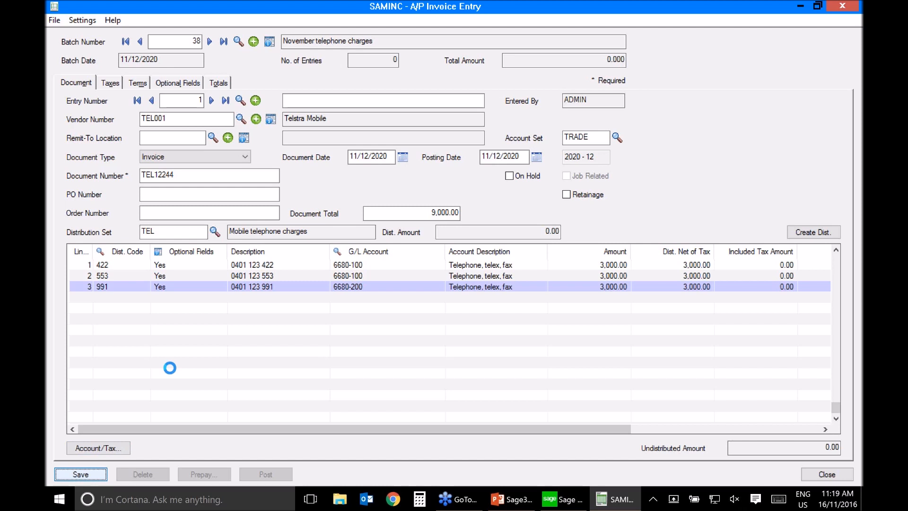
{"action": "left_click", "coordinate": [324, 100]}
{"action": "type", "text": "November telephone from Tels"}
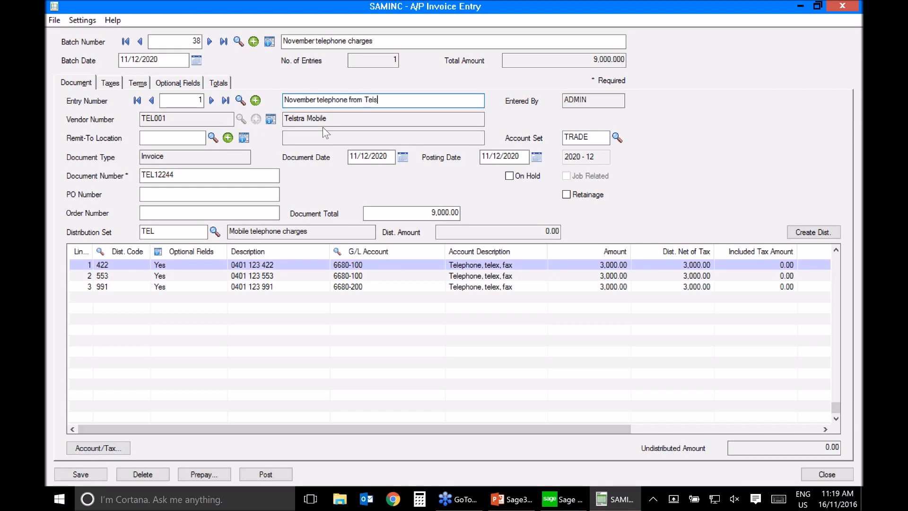
{"action": "type", "text": "tra"}
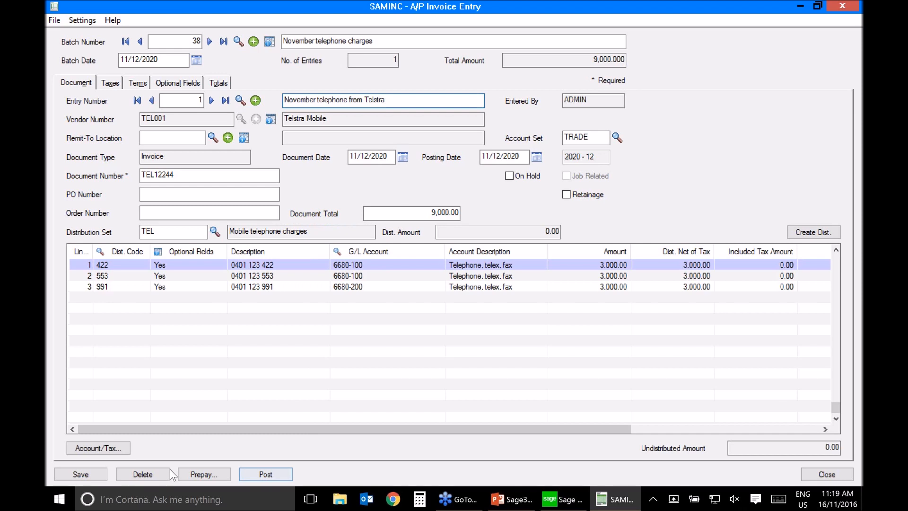
{"action": "left_click", "coordinate": [81, 475]}
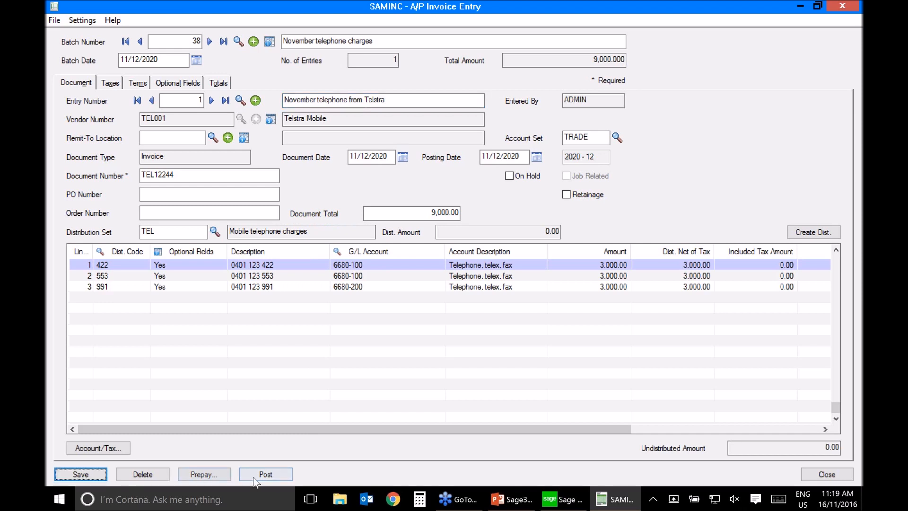
Step: Post the November telephone charges batch and close the invoice entry window
{"action": "left_click", "coordinate": [265, 474]}
{"action": "left_click", "coordinate": [453, 295]}
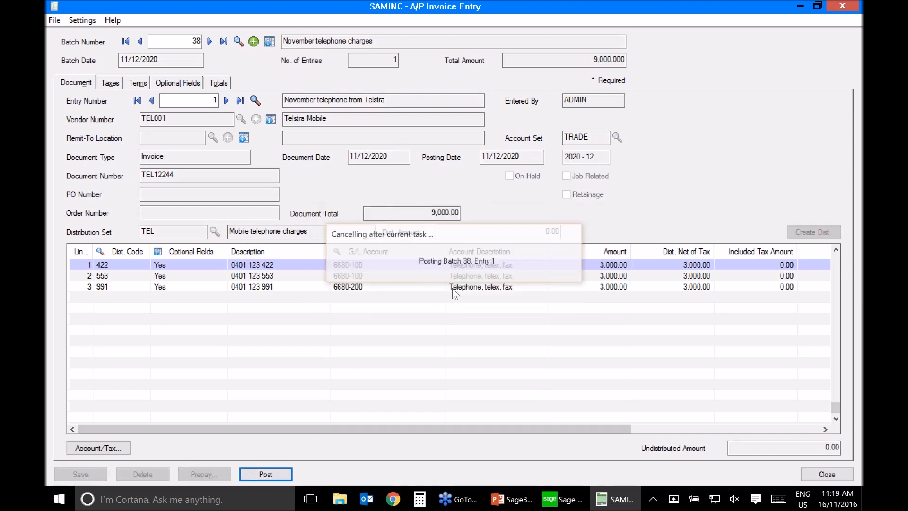
{"action": "left_click", "coordinate": [308, 231]}
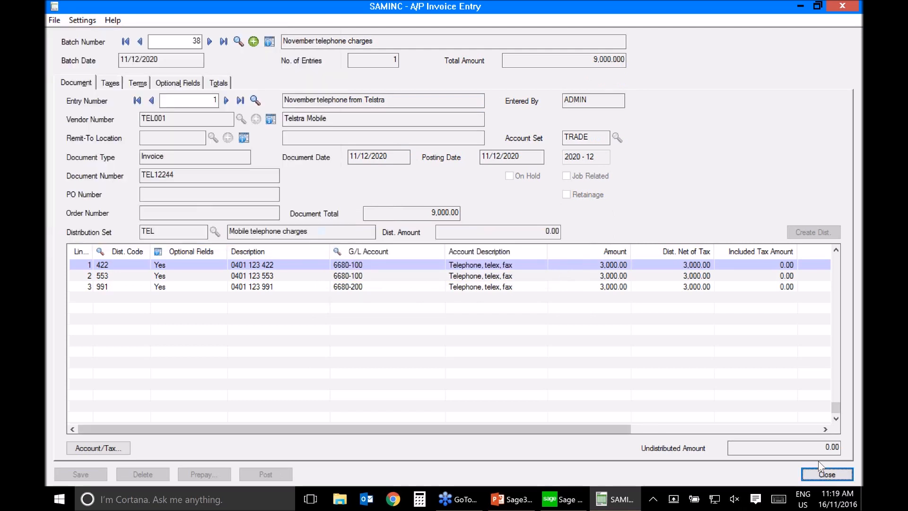
{"action": "left_click", "coordinate": [823, 474]}
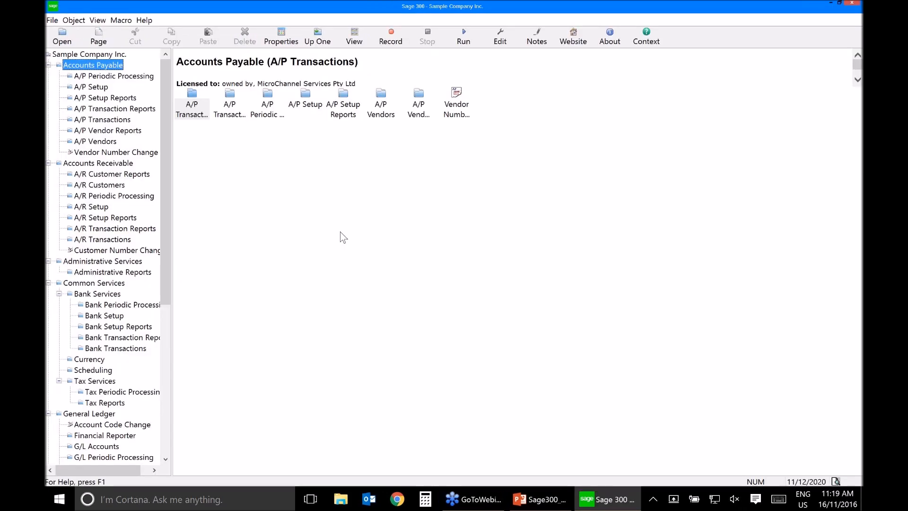
Step: Open the Accounts Payable terms setup and load terms code P90, 90 day Multiple Payments
{"action": "left_click", "coordinate": [313, 105]}
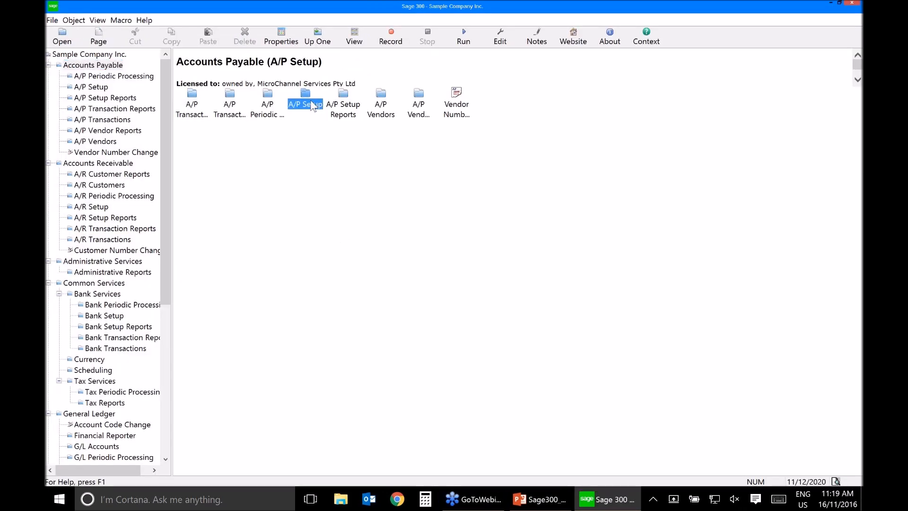
{"action": "double_click", "coordinate": [312, 105]}
{"action": "left_click", "coordinate": [345, 102]}
{"action": "double_click", "coordinate": [347, 101]}
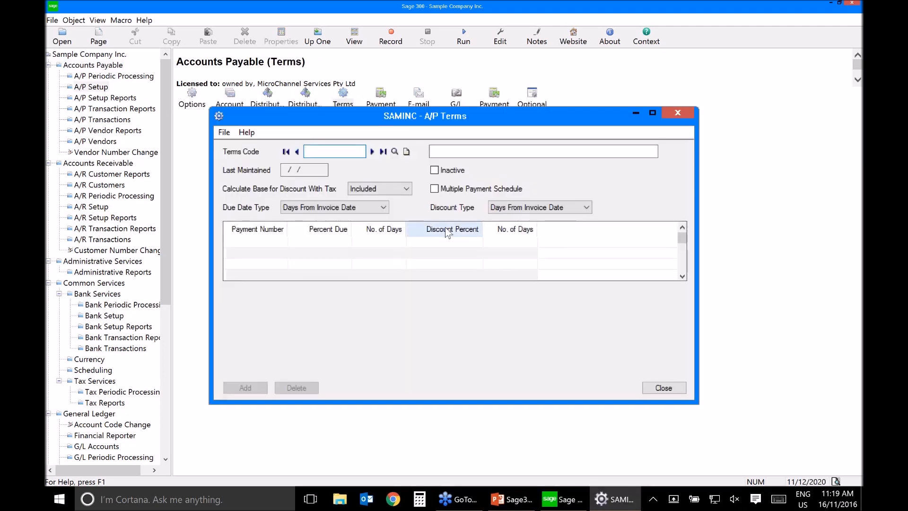
{"action": "left_click", "coordinate": [394, 150]}
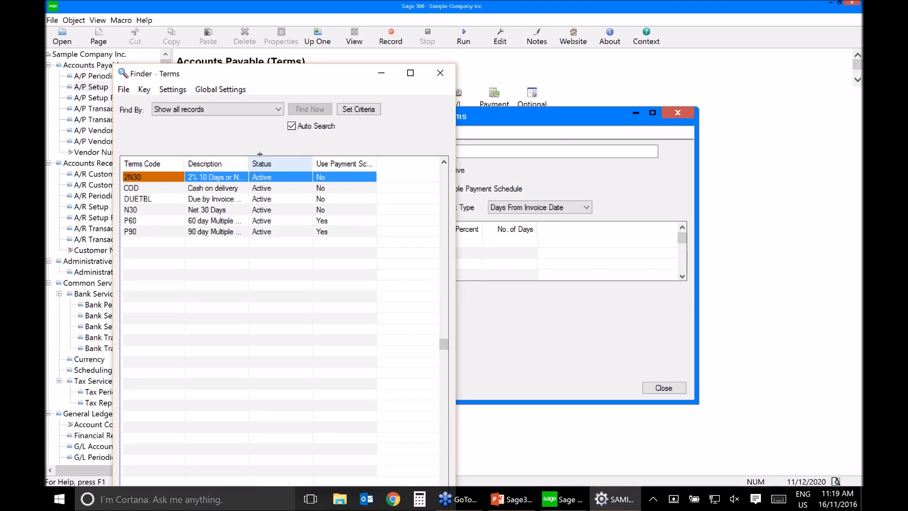
{"action": "left_click_drag", "start_coordinate": [260, 154], "coordinate": [263, 154]}
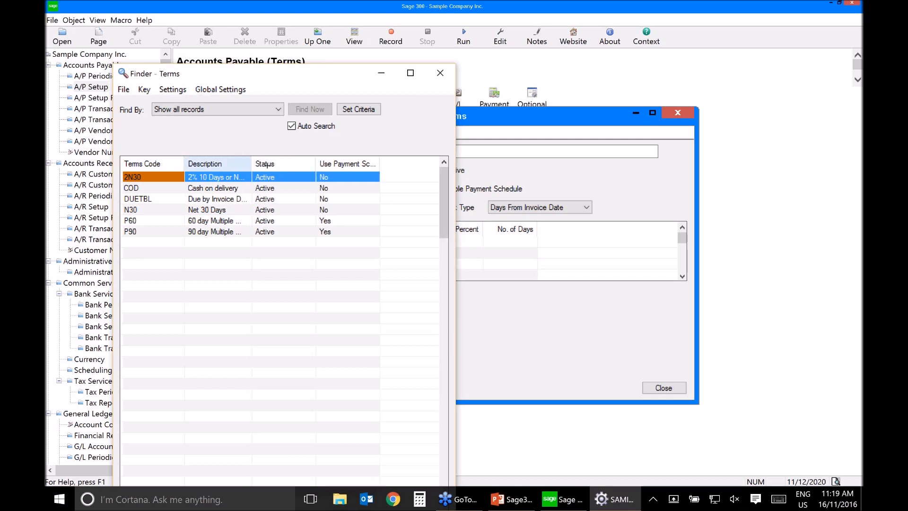
{"action": "left_click_drag", "start_coordinate": [268, 165], "coordinate": [314, 166]}
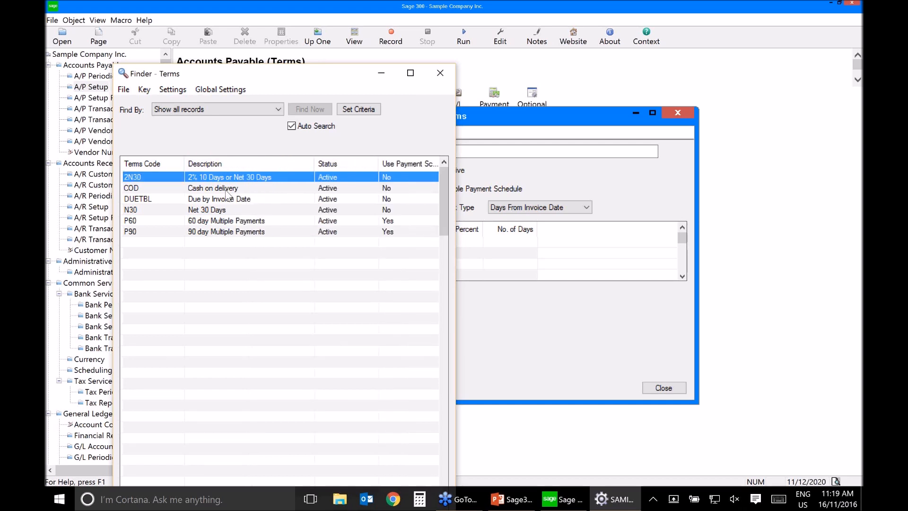
{"action": "left_click", "coordinate": [215, 209]}
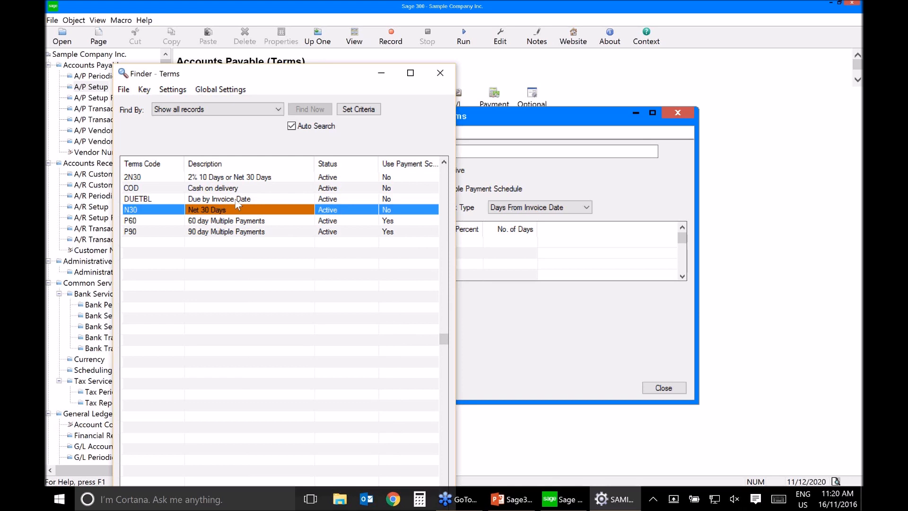
{"action": "double_click", "coordinate": [213, 232]}
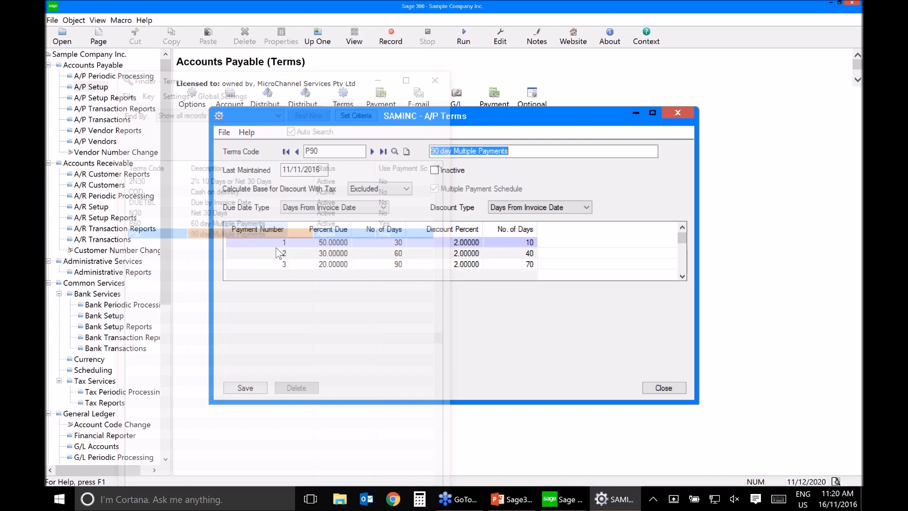
Step: Examine the due date type choices available for the P90 terms, leaving the selection unchanged
{"action": "left_click", "coordinate": [550, 150]}
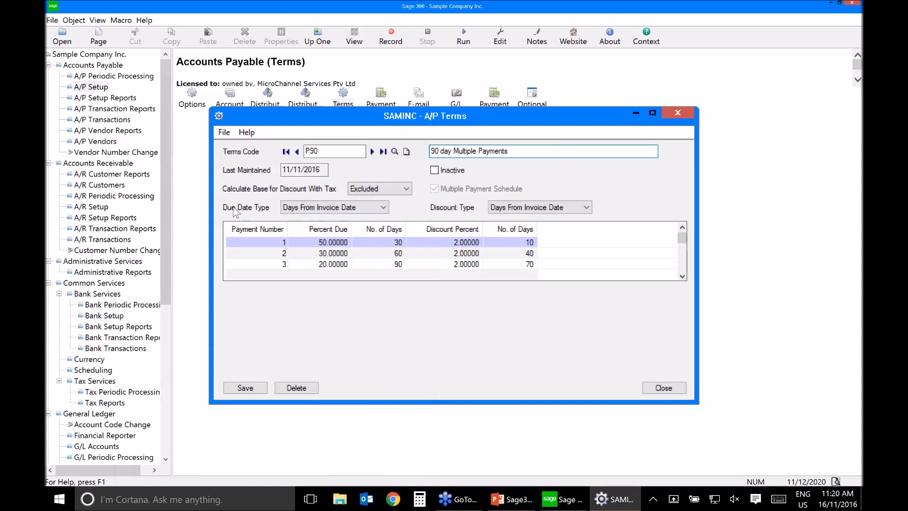
{"action": "left_click", "coordinate": [356, 211]}
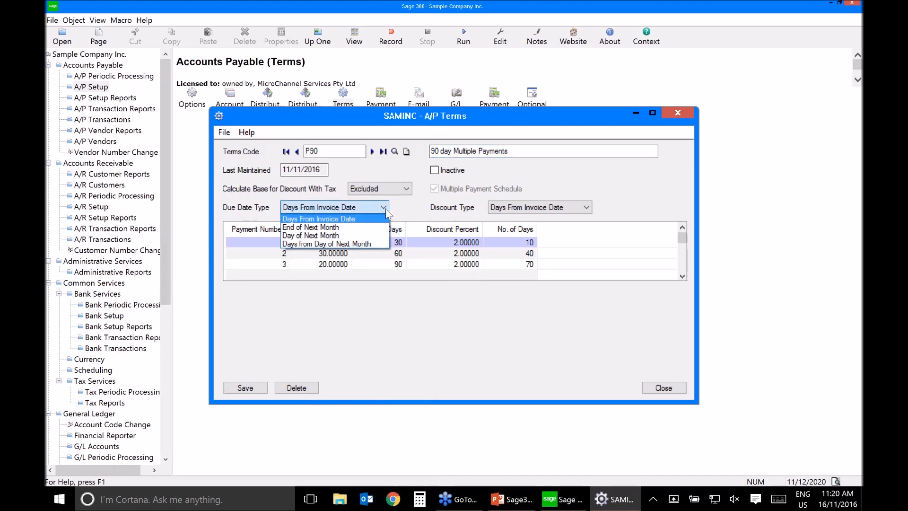
{"action": "left_click", "coordinate": [416, 214]}
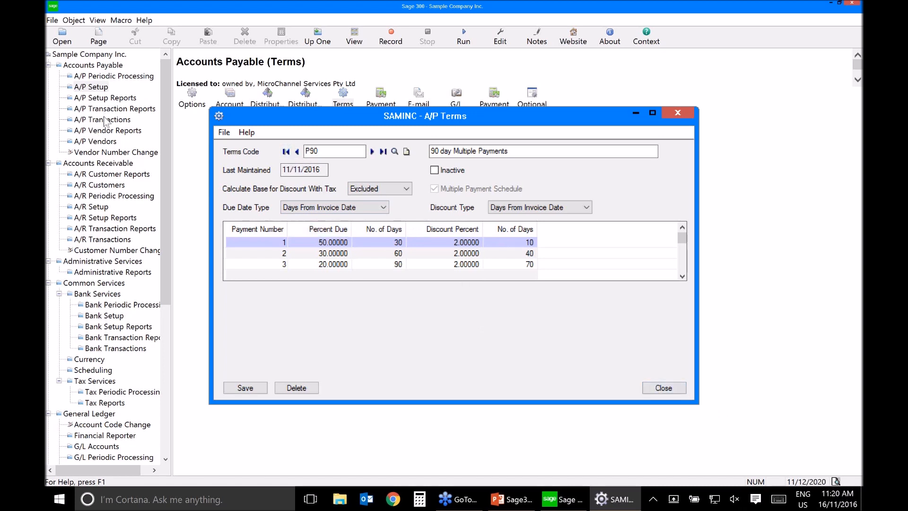
Step: Create a new Accounts Payable invoice batch with the description "Multiple Payment Scheduled Invoices"
{"action": "left_click", "coordinate": [104, 118]}
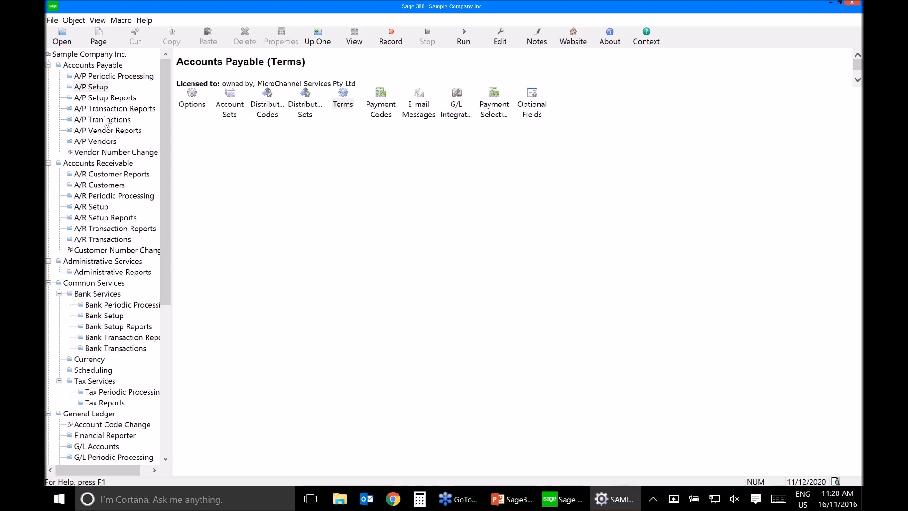
{"action": "left_click", "coordinate": [106, 119]}
{"action": "double_click", "coordinate": [230, 105]}
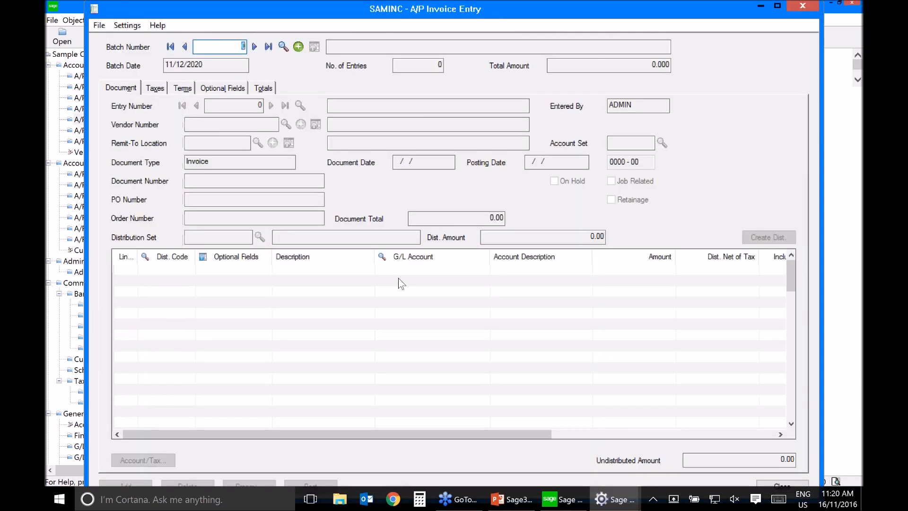
{"action": "left_click", "coordinate": [392, 47]}
{"action": "type", "text": "Multiple Payment Sch"}
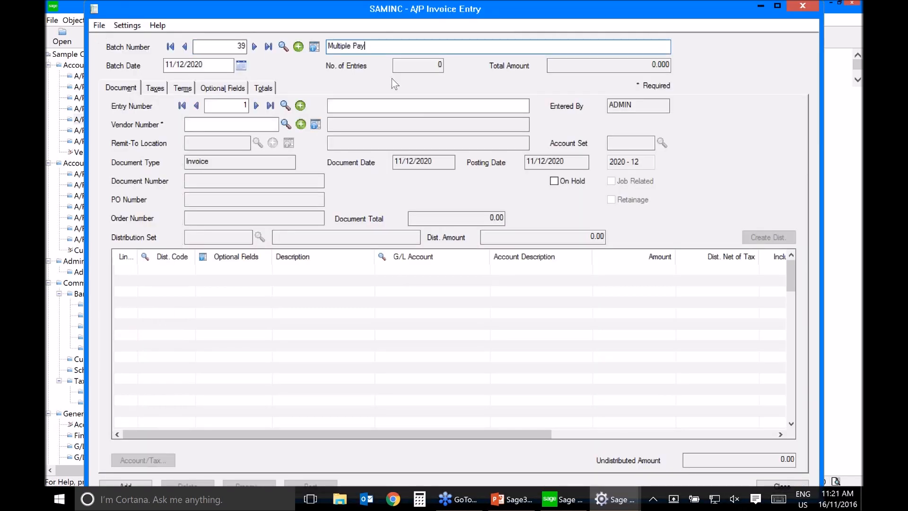
{"action": "type", "text": "eduled Invoices"}
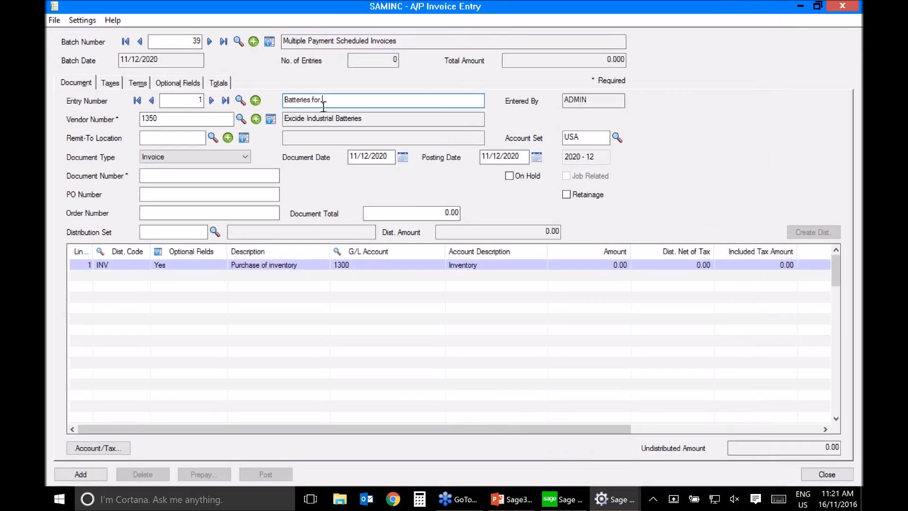
{"action": "type", "text": "the company"}
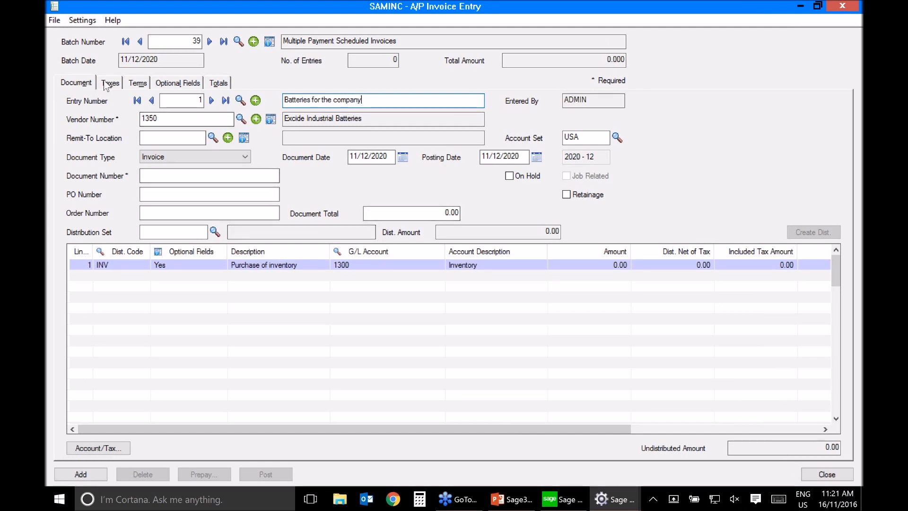
{"action": "left_click", "coordinate": [227, 176]}
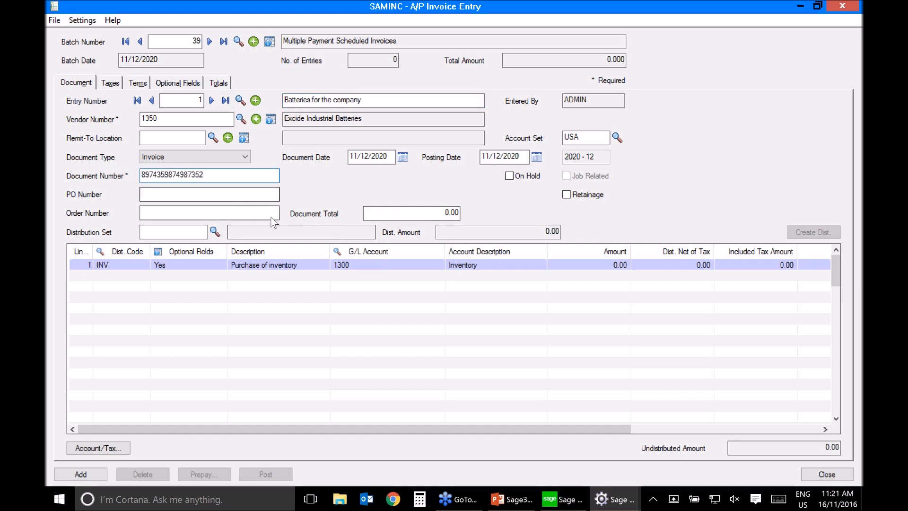
{"action": "left_click", "coordinate": [393, 212]}
{"action": "type", "text": "12,000"}
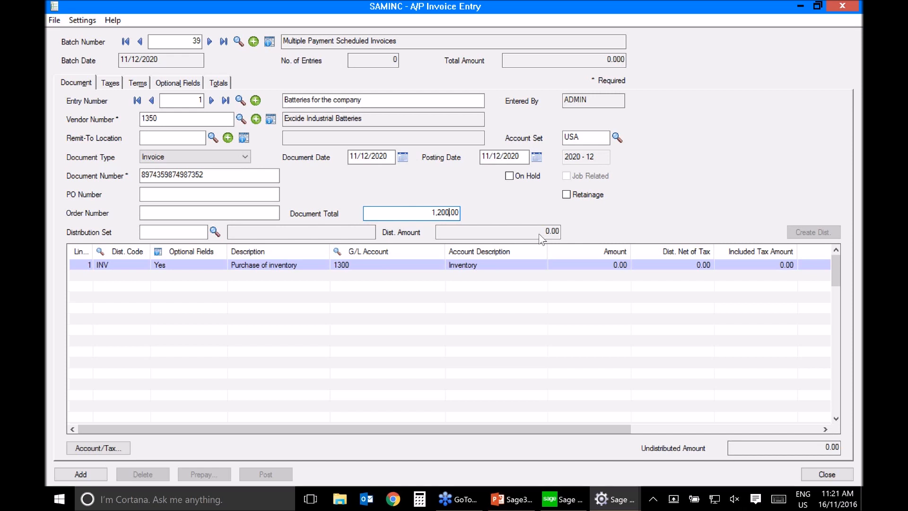
{"action": "key", "text": "Tab"}
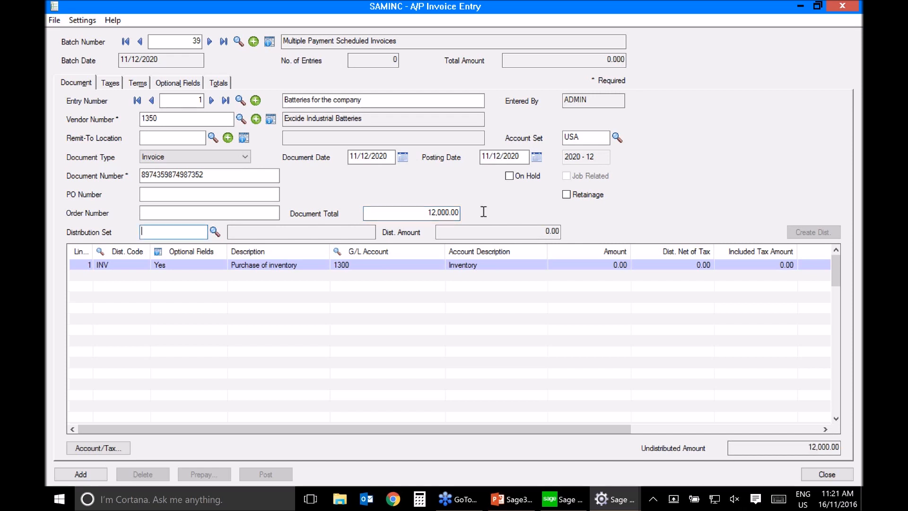
Step: Discard the amount entry on the INV inventory detail line and delete that line from the invoice
{"action": "left_click", "coordinate": [584, 263]}
{"action": "type", "text": "1200"}
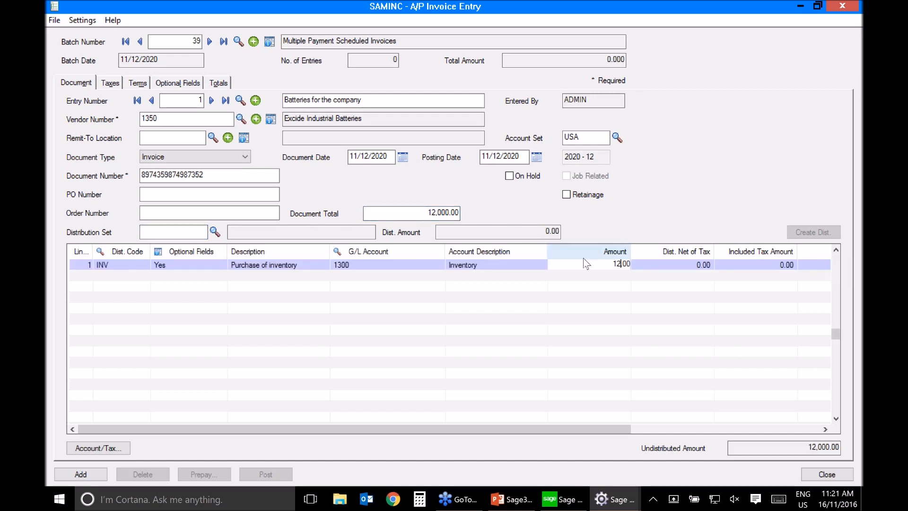
{"action": "key", "text": "Escape"}
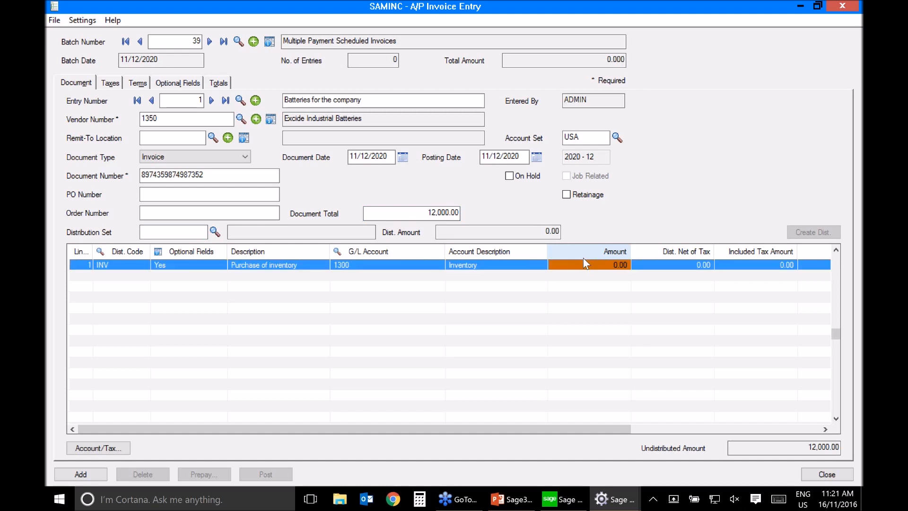
{"action": "key", "text": "Delete"}
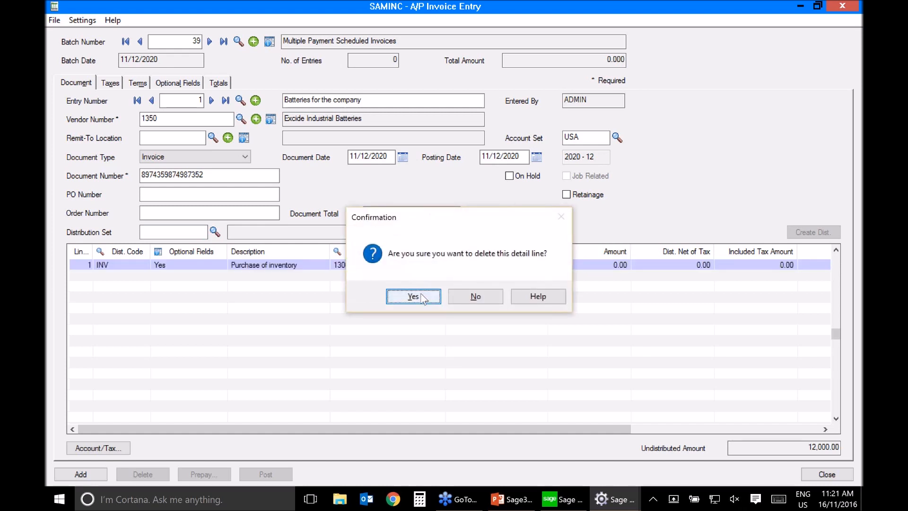
{"action": "left_click", "coordinate": [420, 294]}
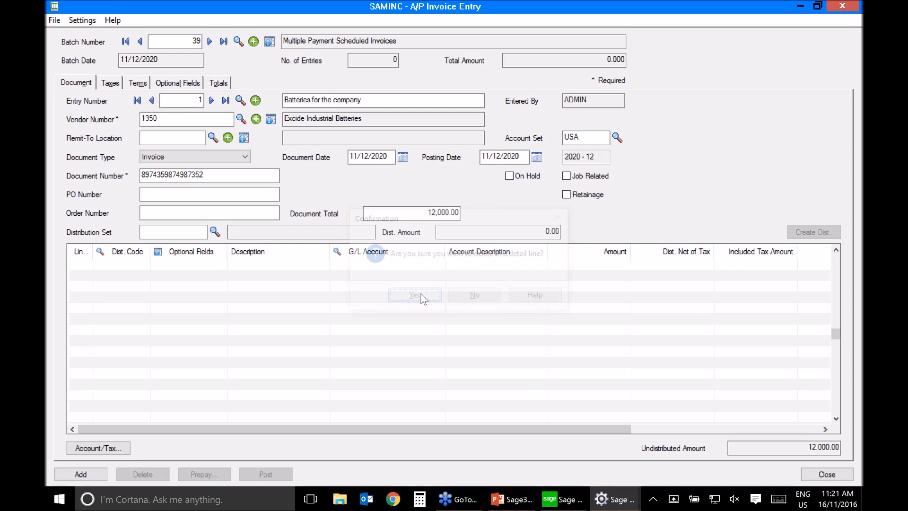
Step: Check the invoice's vendor tax classes for State Tax and County Tax
{"action": "left_click", "coordinate": [110, 83]}
{"action": "left_click", "coordinate": [248, 189]}
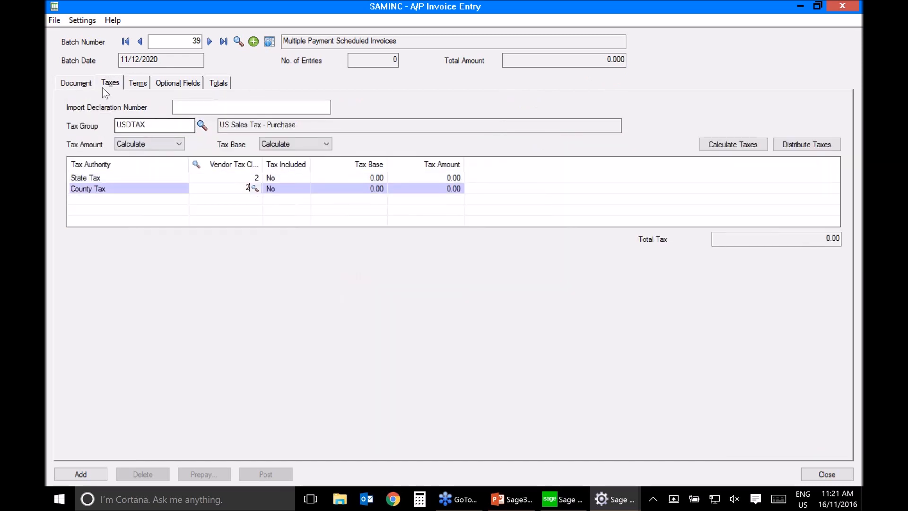
{"action": "left_click", "coordinate": [87, 83]}
Step: Create a detail line for G/L account 5410-100 with amount 12,000 and add the invoice with terms P90 to the batch
{"action": "left_click", "coordinate": [374, 267]}
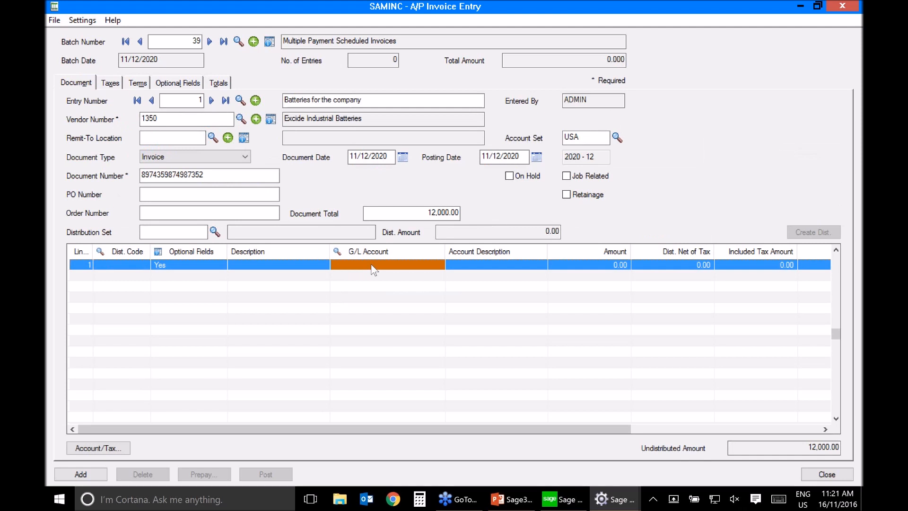
{"action": "left_click", "coordinate": [371, 263]}
{"action": "type", "text": "5"}
{"action": "left_click", "coordinate": [439, 265]}
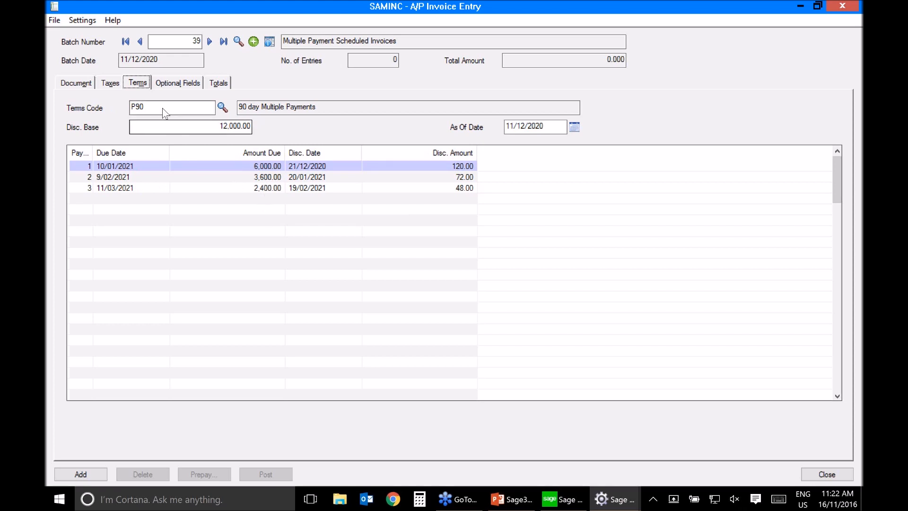
{"action": "left_click", "coordinate": [74, 84]}
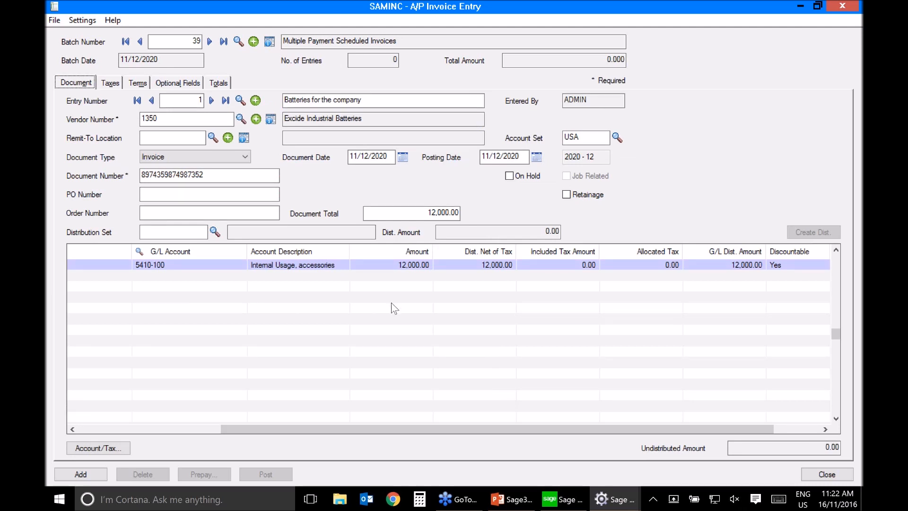
{"action": "left_click", "coordinate": [81, 474]}
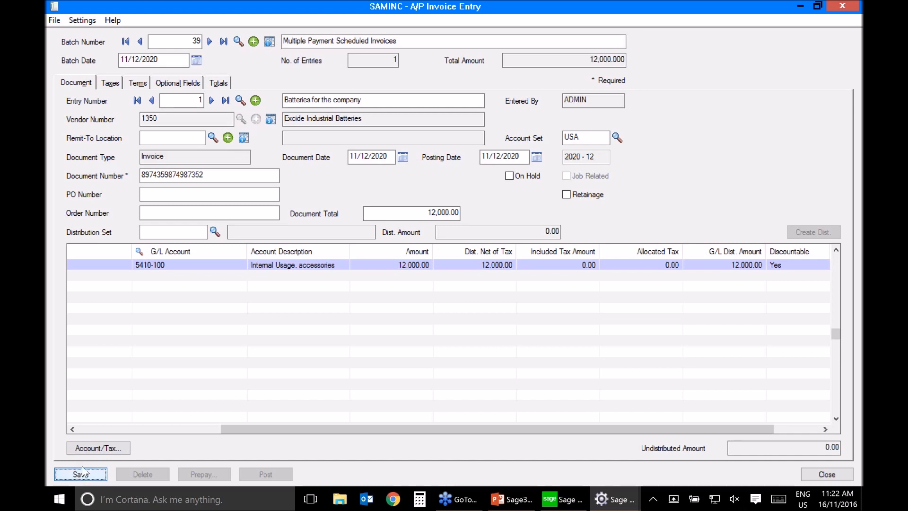
Step: Post the "Multiple Payment Scheduled Invoices" batch and close invoice entry
{"action": "left_click", "coordinate": [266, 474]}
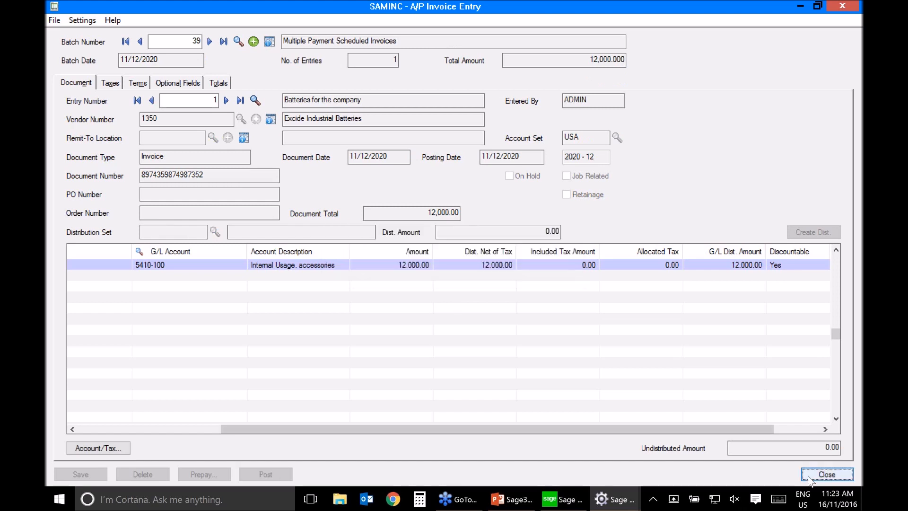
{"action": "left_click", "coordinate": [827, 474]}
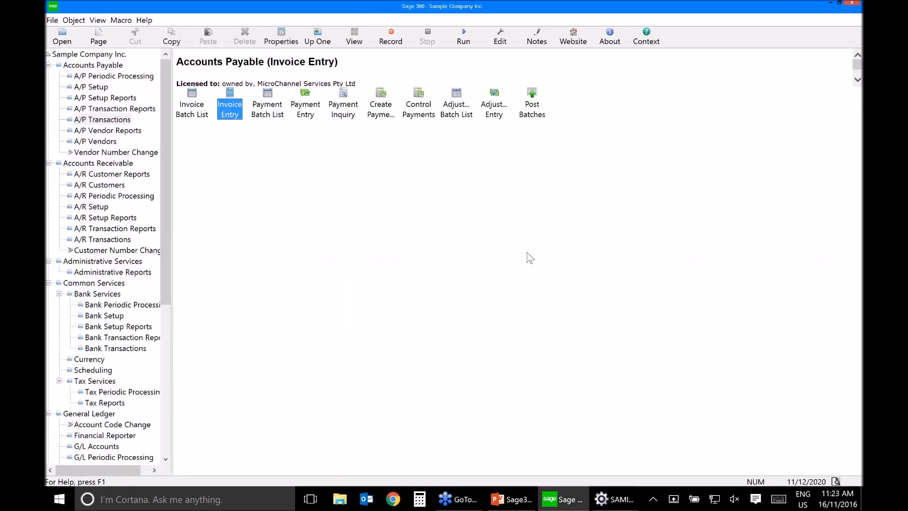
Step: Open the ALLVEN payment selection code in Accounts Payable setup and examine its bank and document selection criteria
{"action": "left_click", "coordinate": [109, 67]}
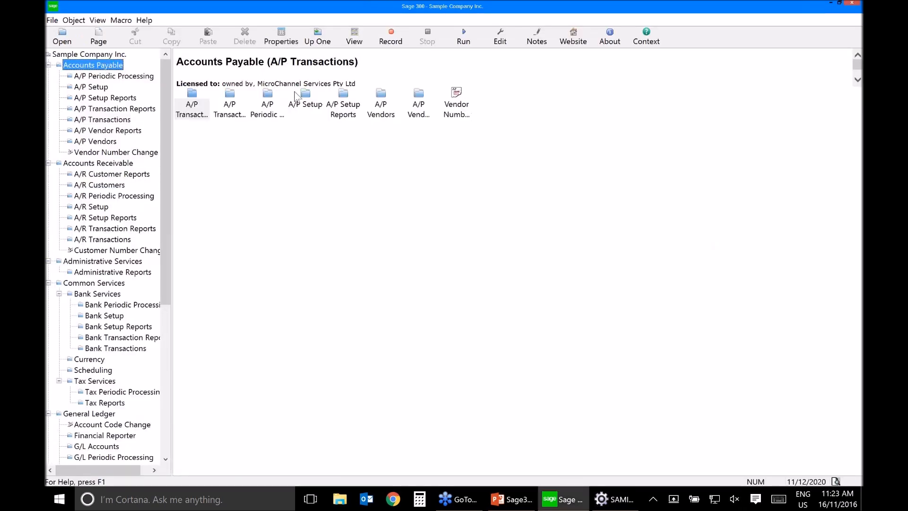
{"action": "left_click", "coordinate": [305, 103]}
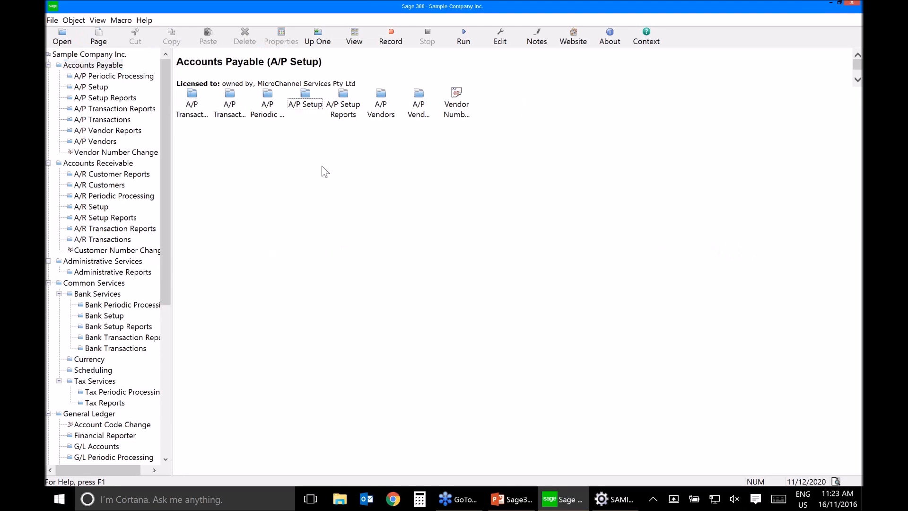
{"action": "double_click", "coordinate": [307, 107]}
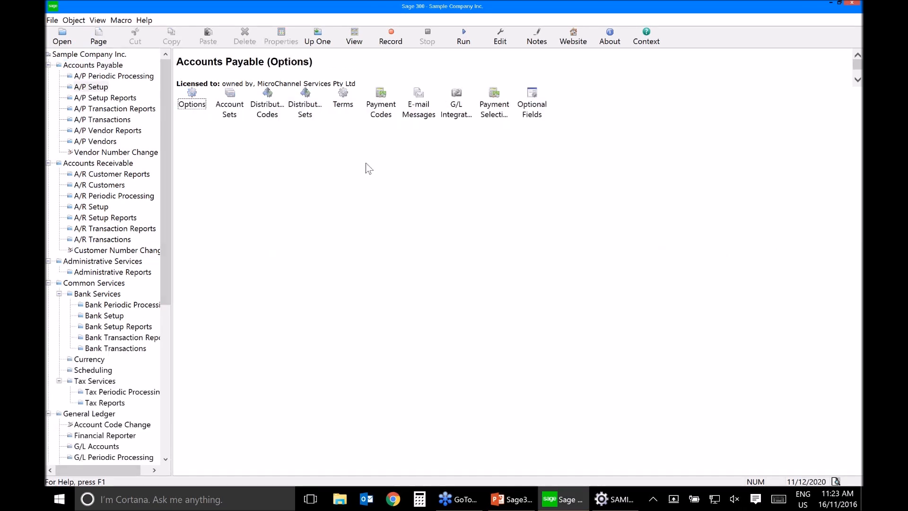
{"action": "left_click", "coordinate": [500, 109]}
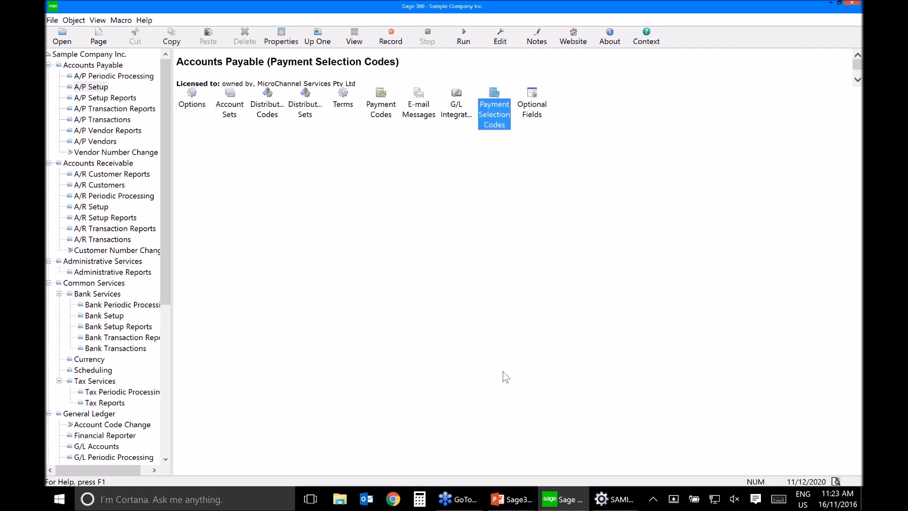
{"action": "double_click", "coordinate": [492, 126]}
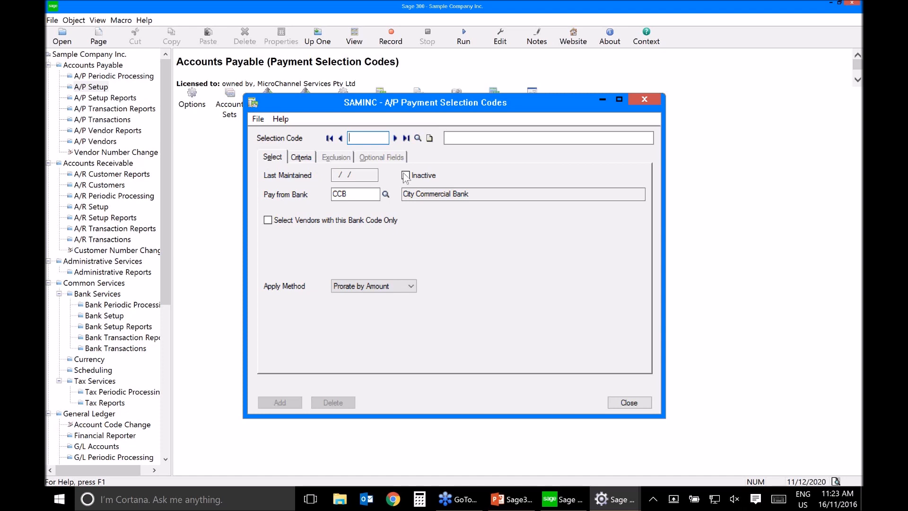
{"action": "left_click", "coordinate": [418, 138]}
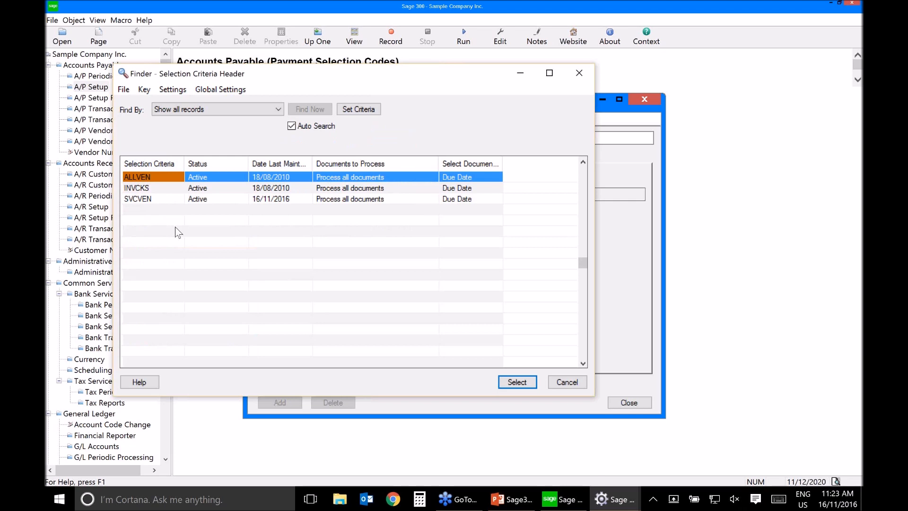
{"action": "double_click", "coordinate": [149, 180]}
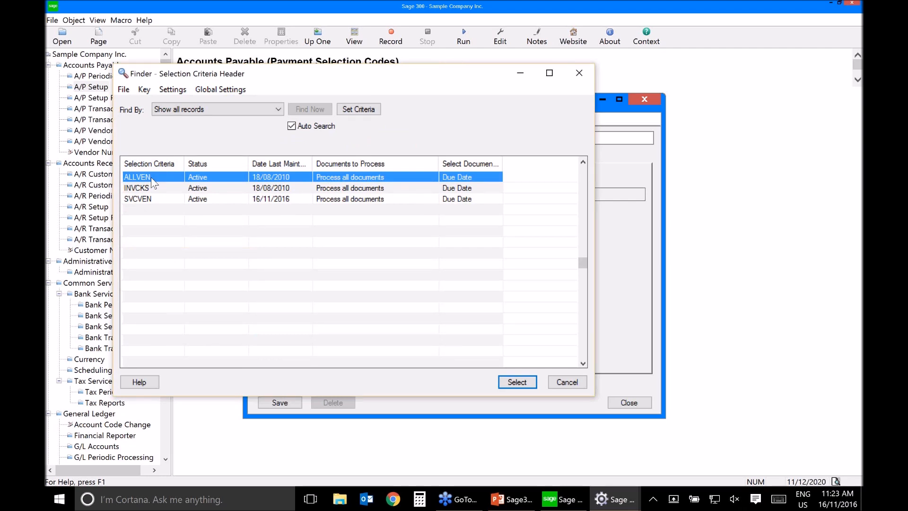
{"action": "double_click", "coordinate": [152, 178]}
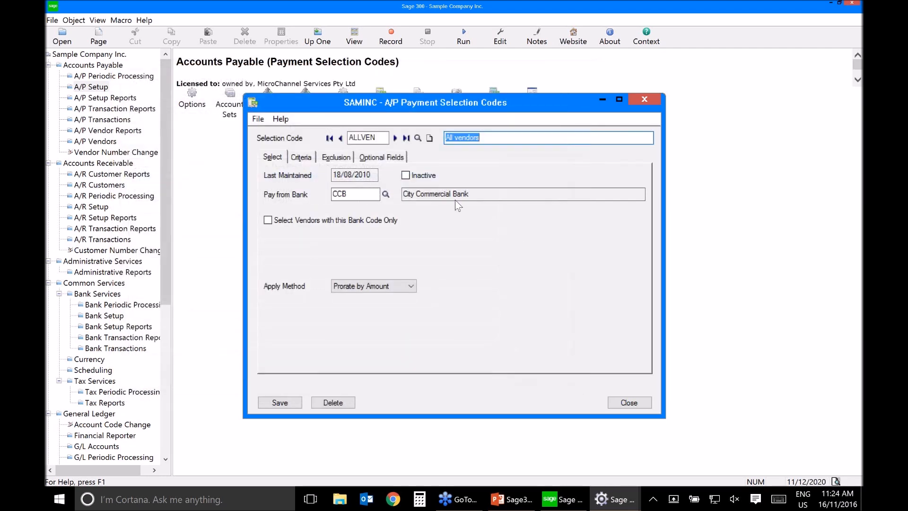
{"action": "left_click", "coordinate": [306, 159]}
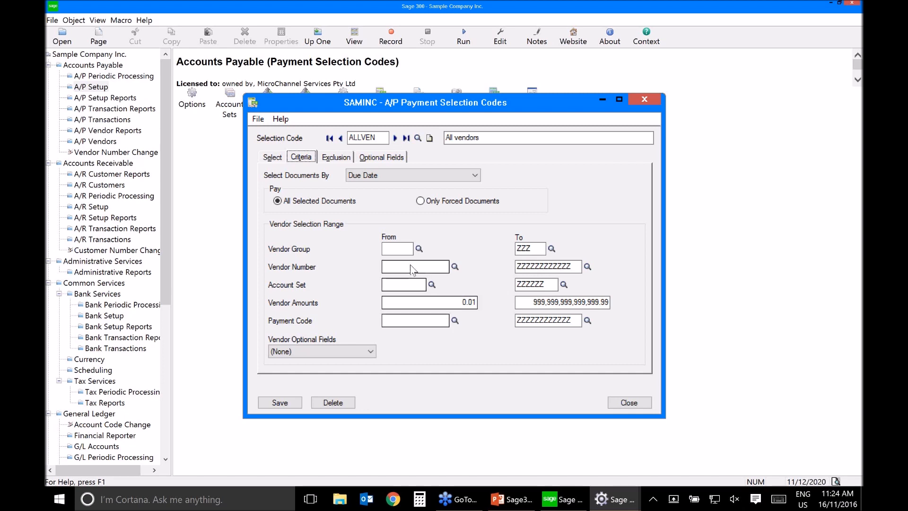
Step: Compare the vendor range criteria of the SVCVEN selection code with those of ALLVEN, and close the payment selection codes
{"action": "left_click", "coordinate": [417, 138]}
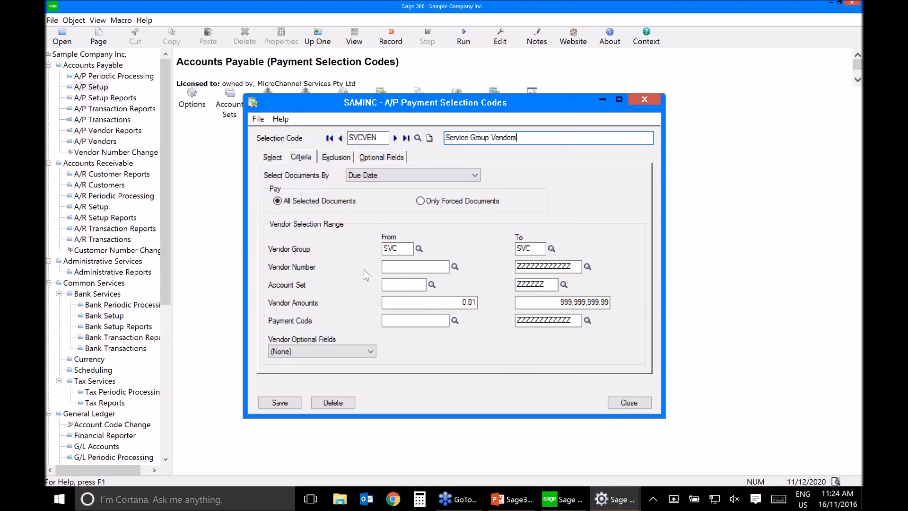
{"action": "left_click", "coordinate": [330, 138]}
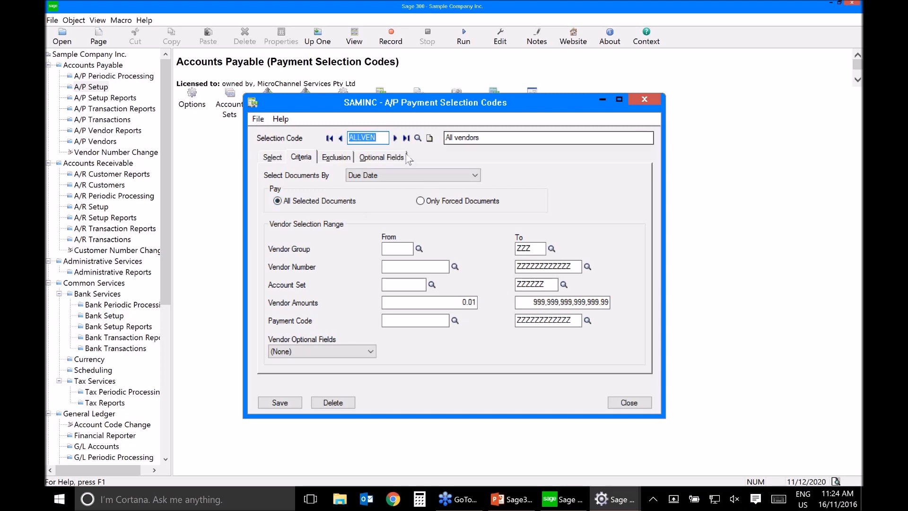
{"action": "left_click", "coordinate": [273, 158]}
{"action": "key", "text": "Right"}
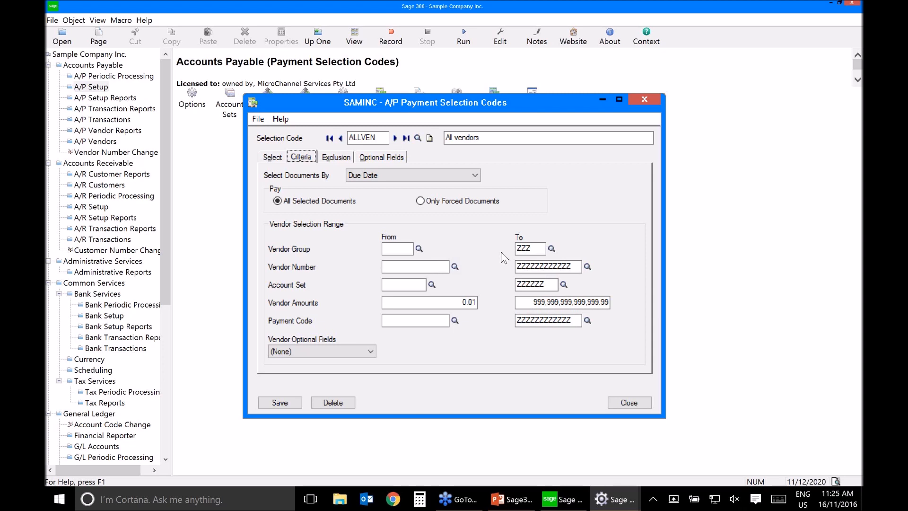
{"action": "left_click", "coordinate": [634, 403]}
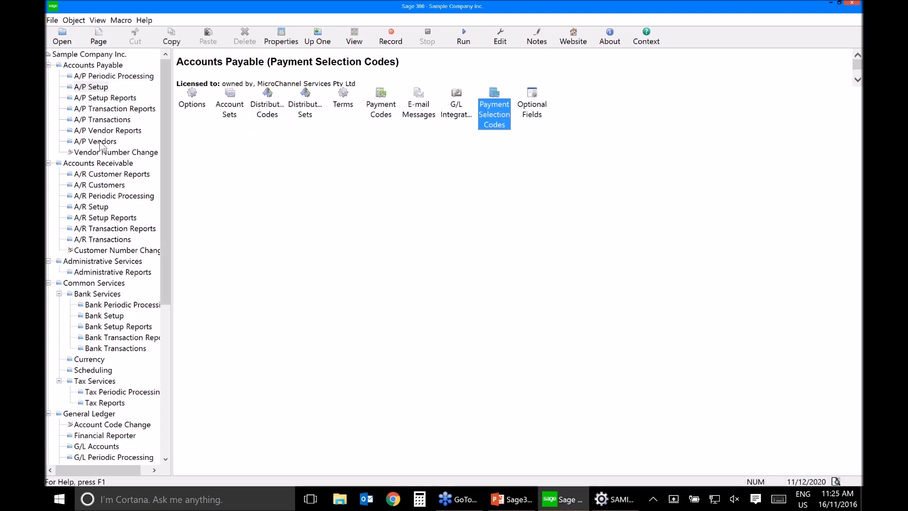
Step: Open the SVC vendor group, examine its account defaults, invoicing settings and statistics, and close the vendor groups
{"action": "left_click", "coordinate": [101, 143]}
{"action": "left_click", "coordinate": [198, 115]}
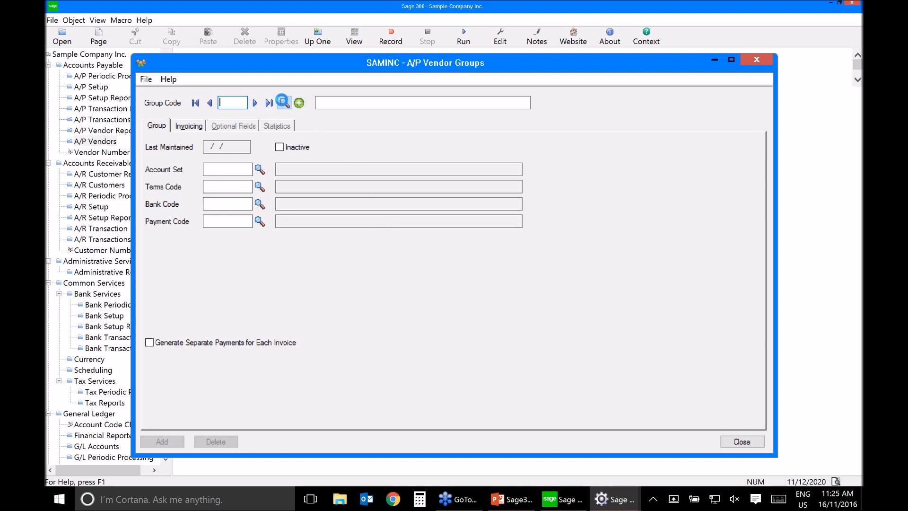
{"action": "left_click", "coordinate": [284, 103]}
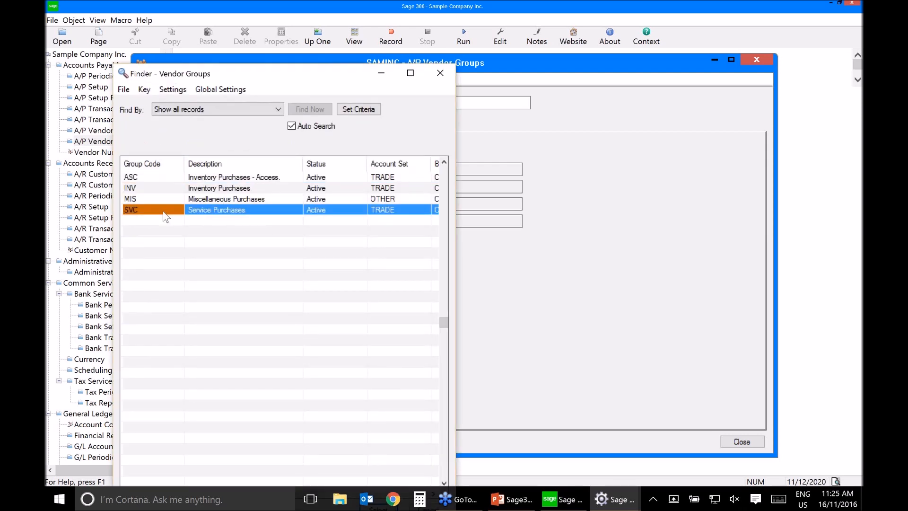
{"action": "double_click", "coordinate": [166, 217]}
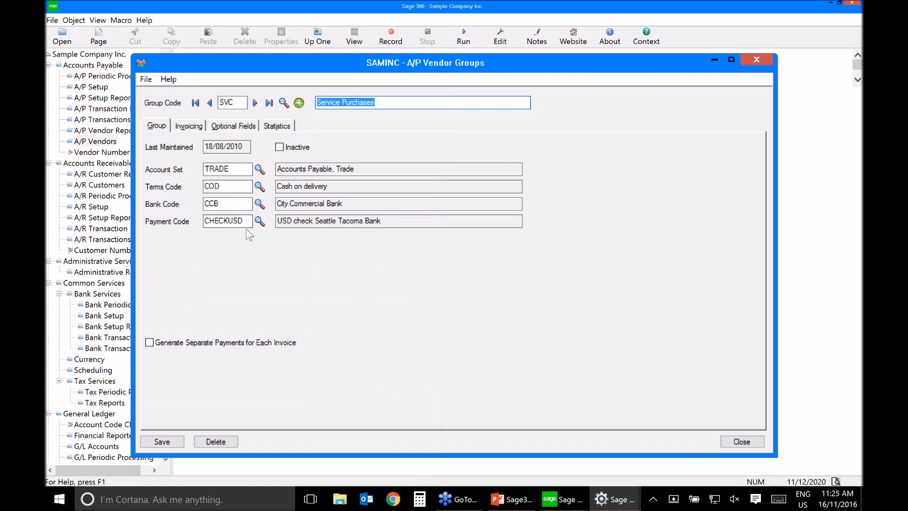
{"action": "left_click", "coordinate": [180, 127]}
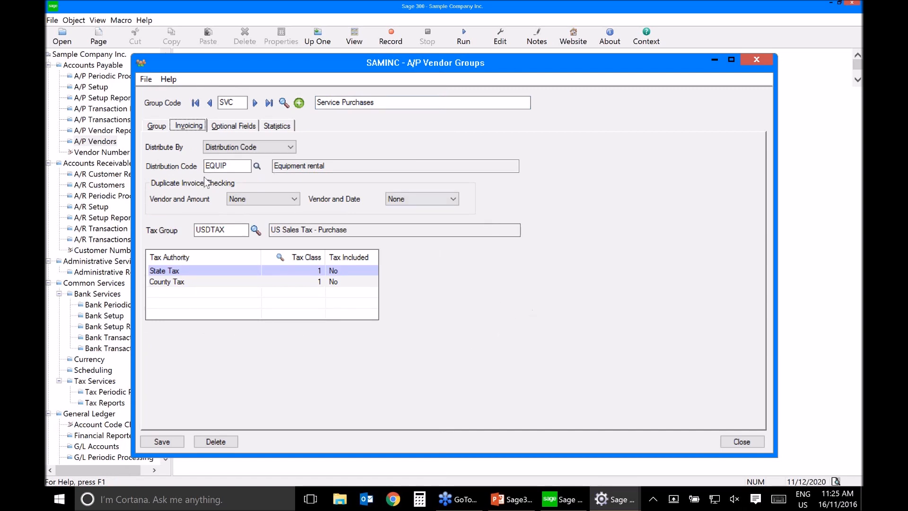
{"action": "left_click", "coordinate": [158, 126]}
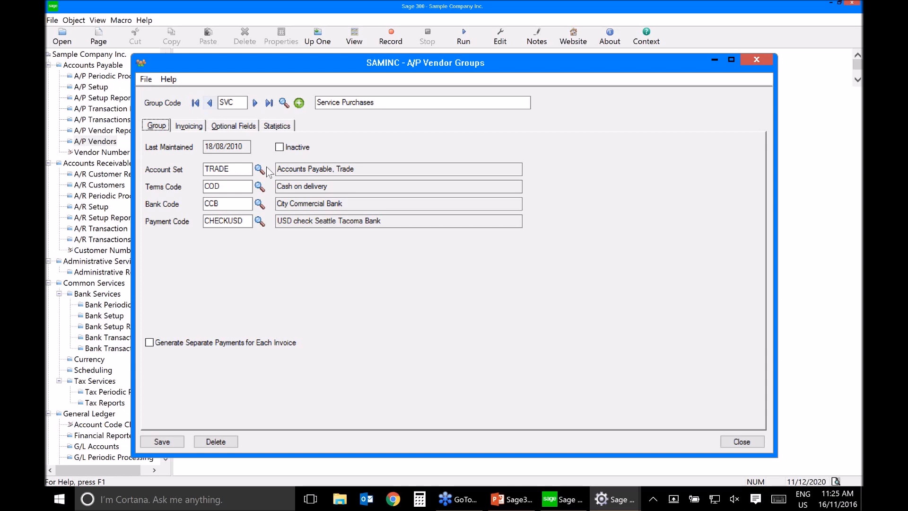
{"action": "left_click", "coordinate": [270, 126]}
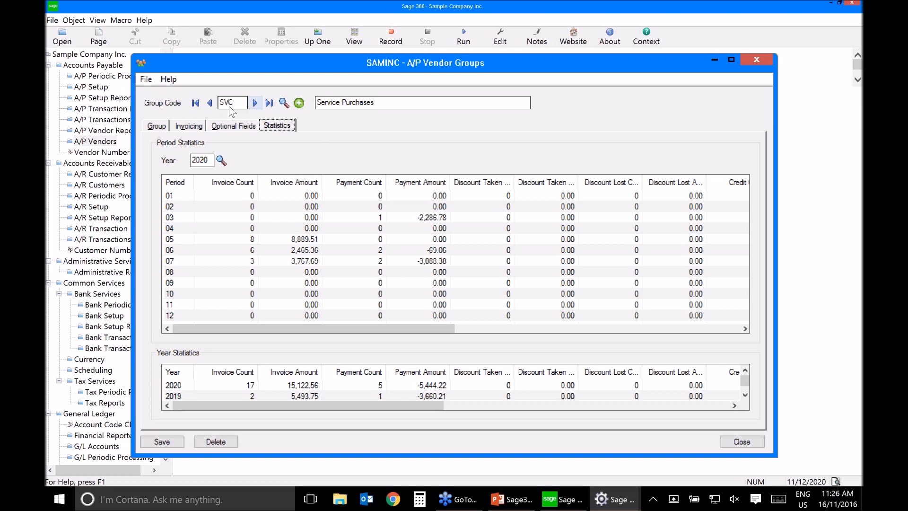
{"action": "left_click", "coordinate": [283, 103]}
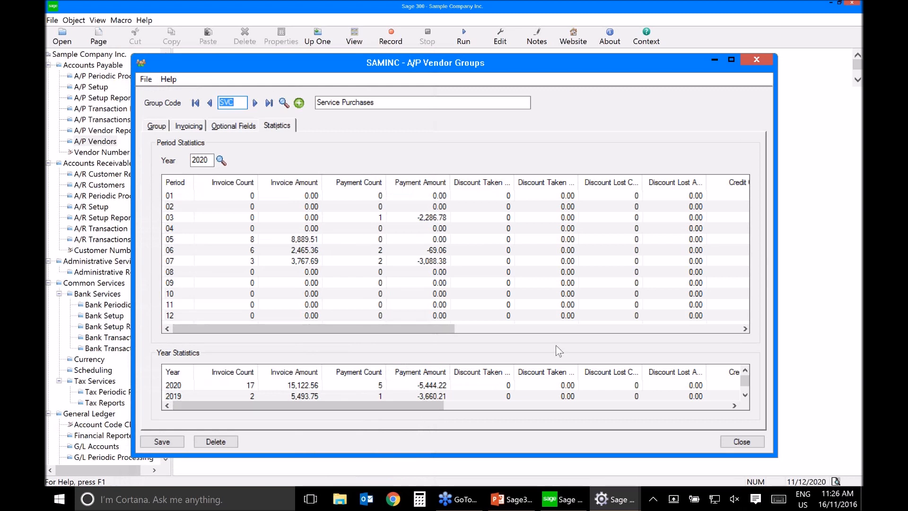
{"action": "left_click", "coordinate": [742, 442]}
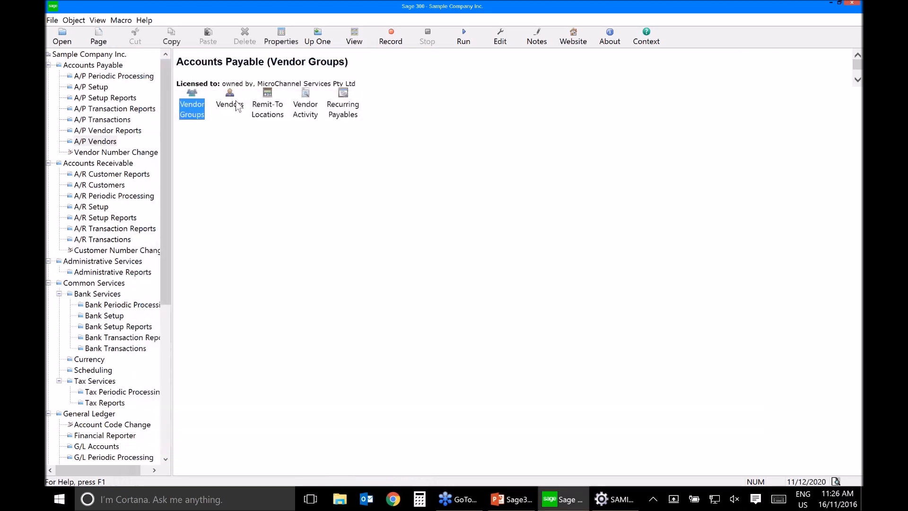
Step: Open the Chloride Systems vendor record in a maximized window and examine its address, processing and invoicing settings
{"action": "double_click", "coordinate": [236, 105]}
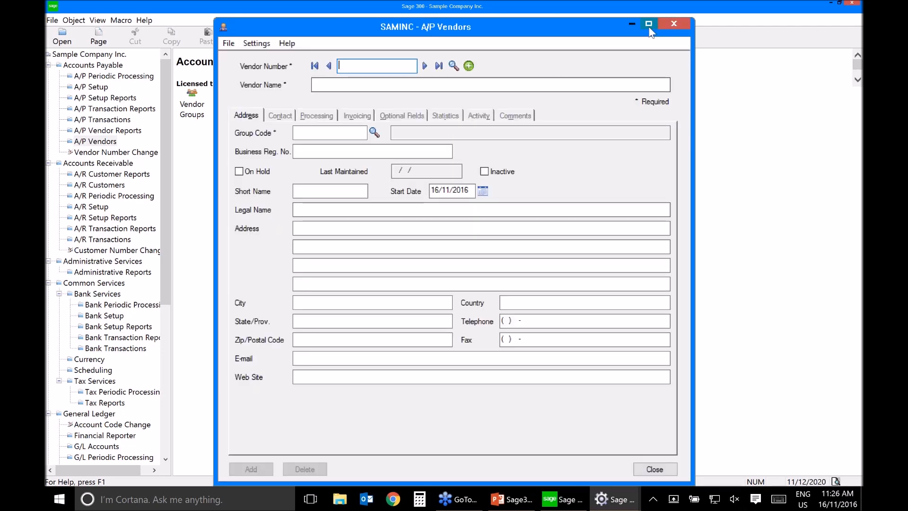
{"action": "left_click", "coordinate": [648, 27]}
{"action": "left_click", "coordinate": [251, 42]}
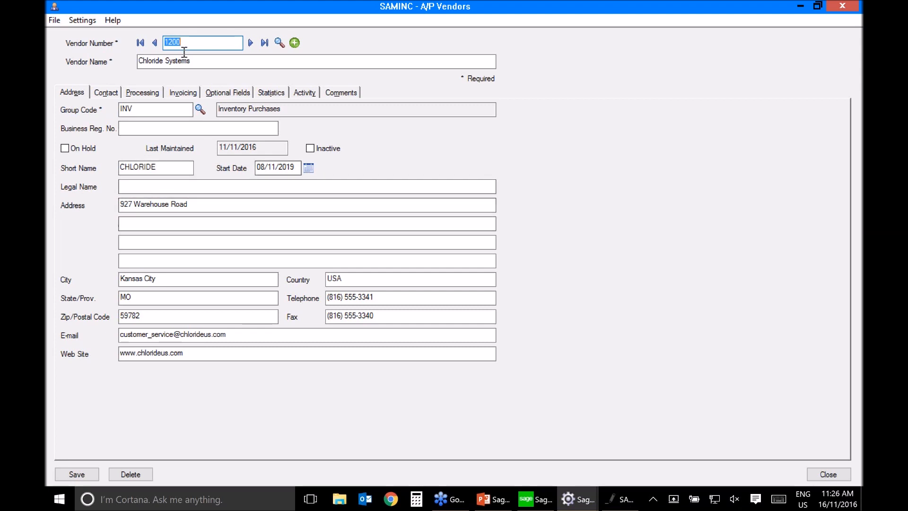
{"action": "left_click", "coordinate": [199, 61]}
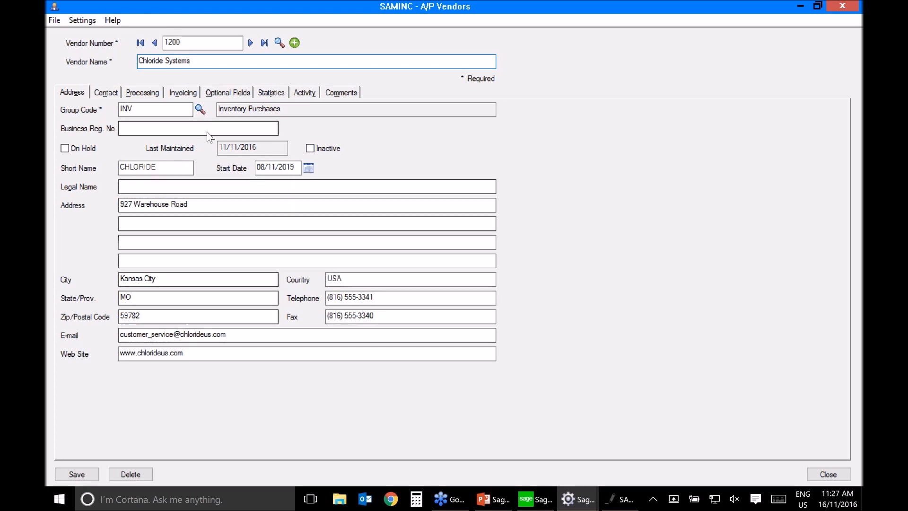
{"action": "left_click", "coordinate": [143, 92]}
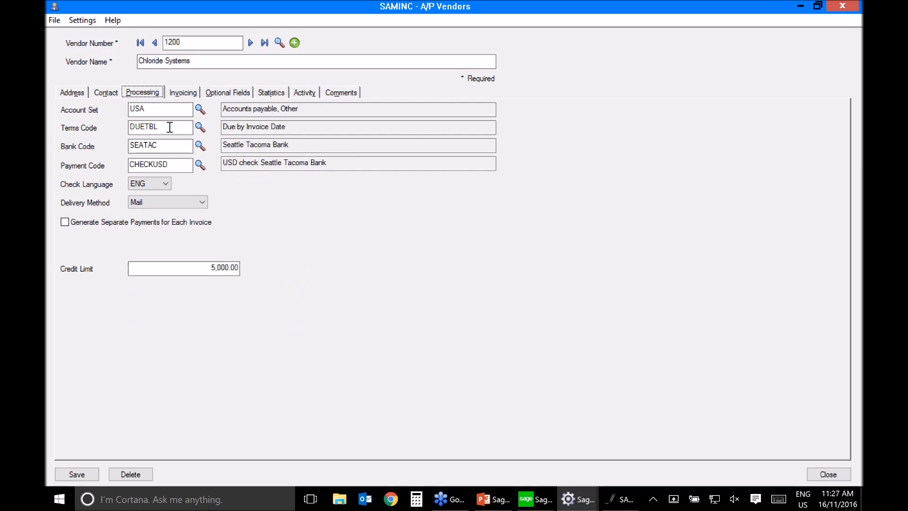
{"action": "left_click", "coordinate": [189, 97]}
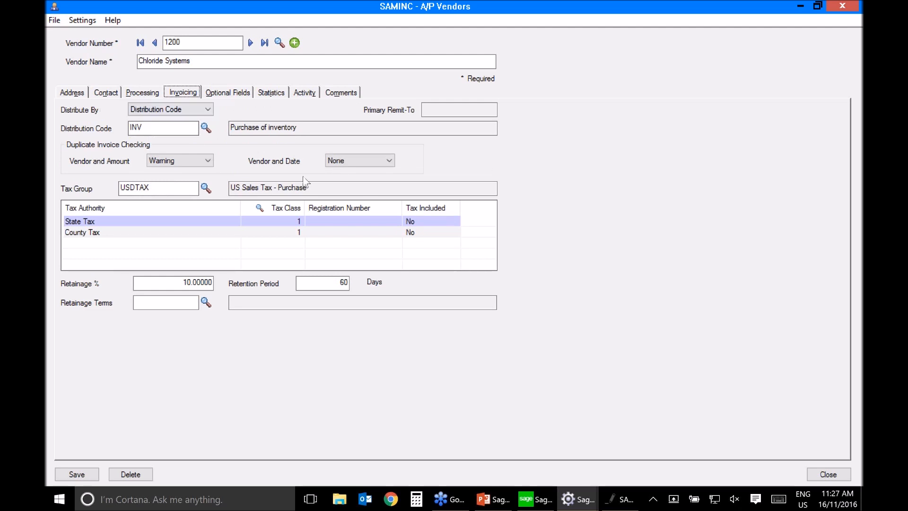
Step: Set Distribute By to None in the invoicing settings of Chloride Systems
{"action": "left_click", "coordinate": [172, 112]}
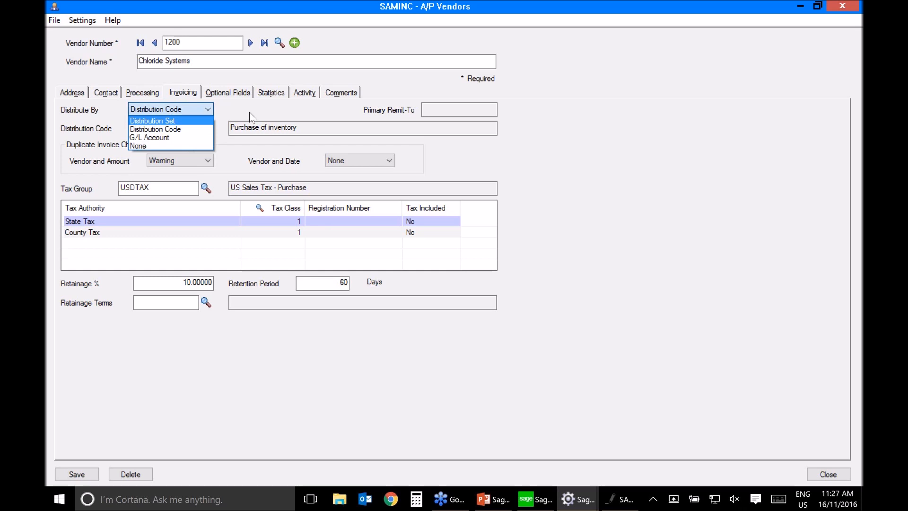
{"action": "left_click", "coordinate": [178, 145]}
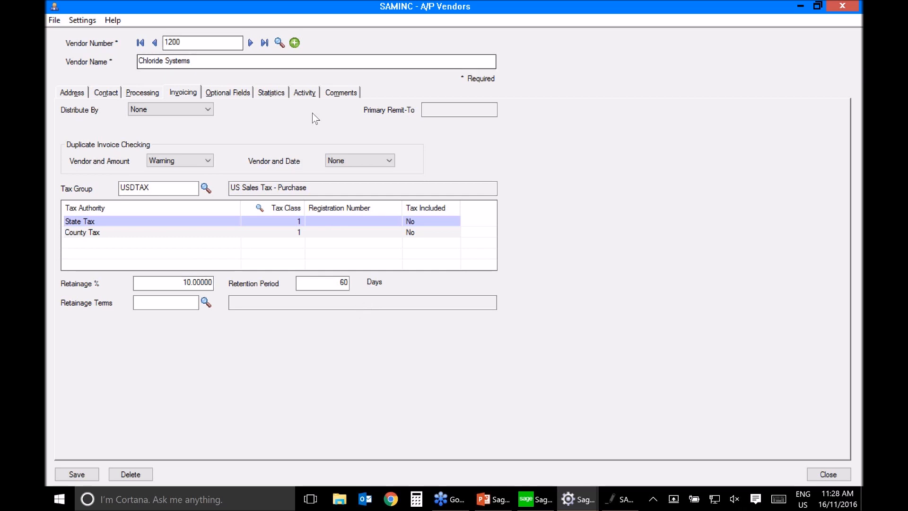
Step: Open the CASH vendor record, examine its address and processing settings, and close the vendor records
{"action": "left_click", "coordinate": [279, 42]}
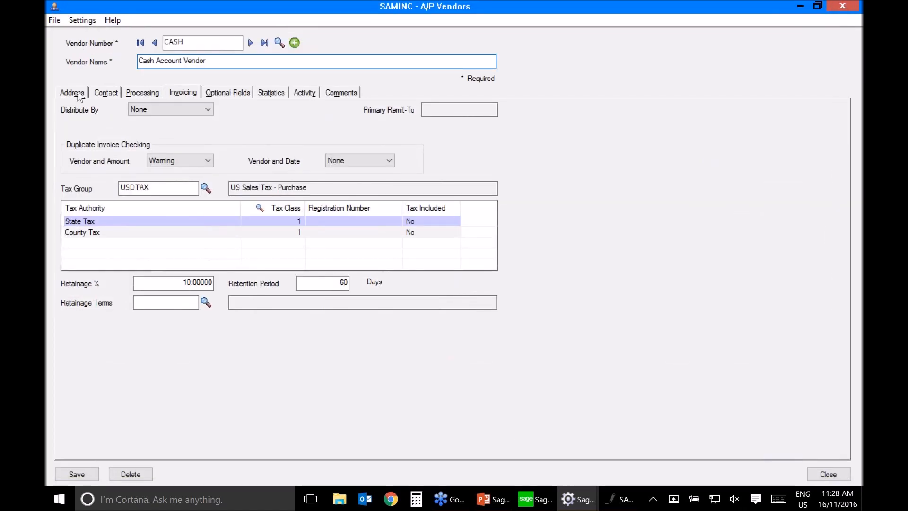
{"action": "left_click", "coordinate": [78, 95]}
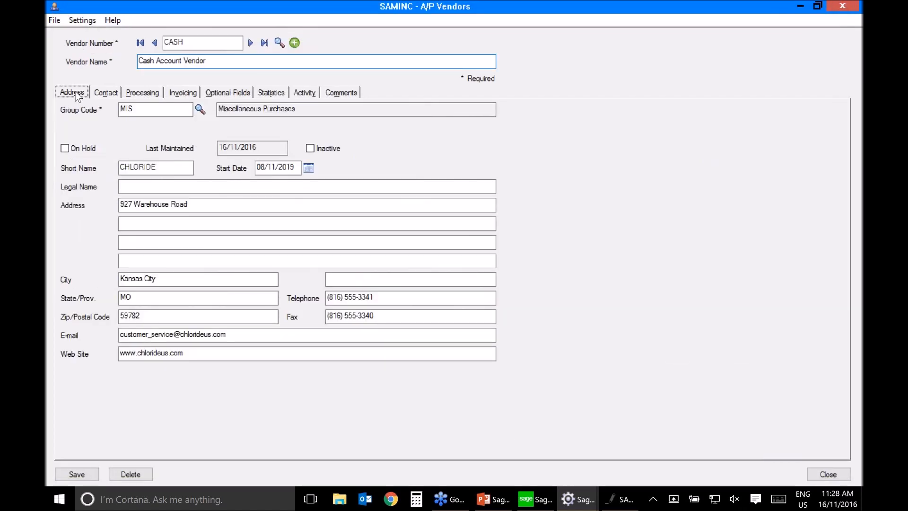
{"action": "left_click", "coordinate": [139, 93]}
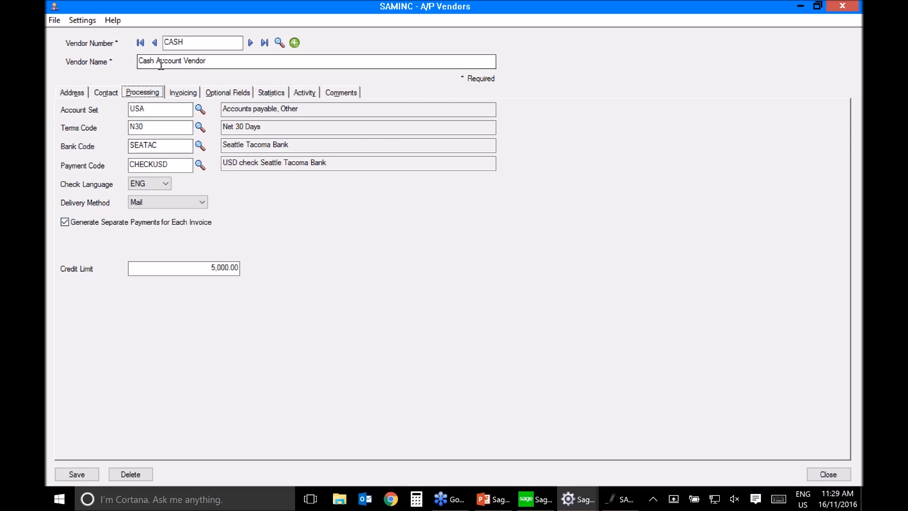
{"action": "left_click", "coordinate": [828, 475]}
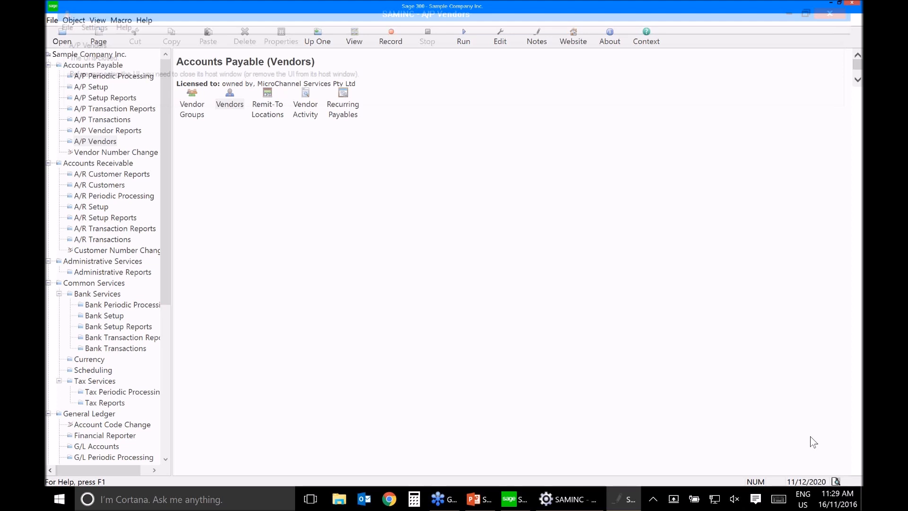
Step: Open the EQUIPMENT recurring payable and drill into the WEEKLY schedule assigned to it
{"action": "double_click", "coordinate": [343, 104]}
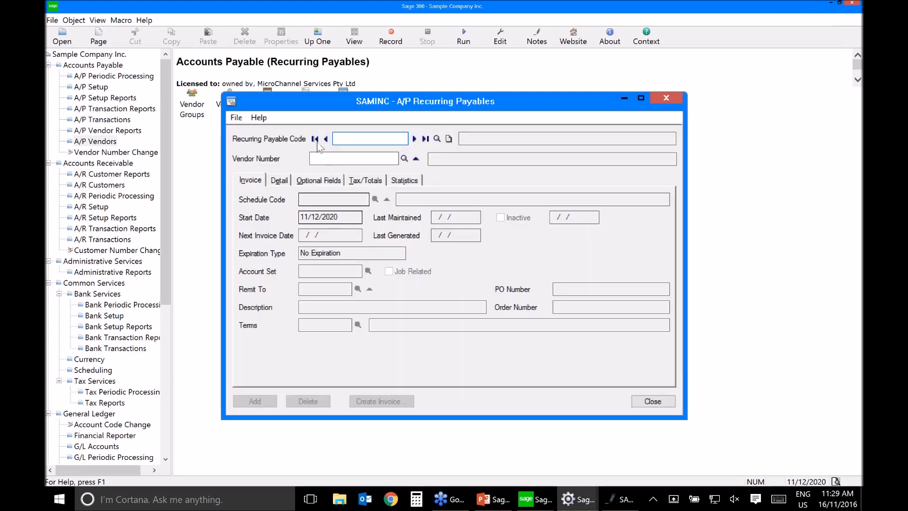
{"action": "left_click", "coordinate": [437, 139]}
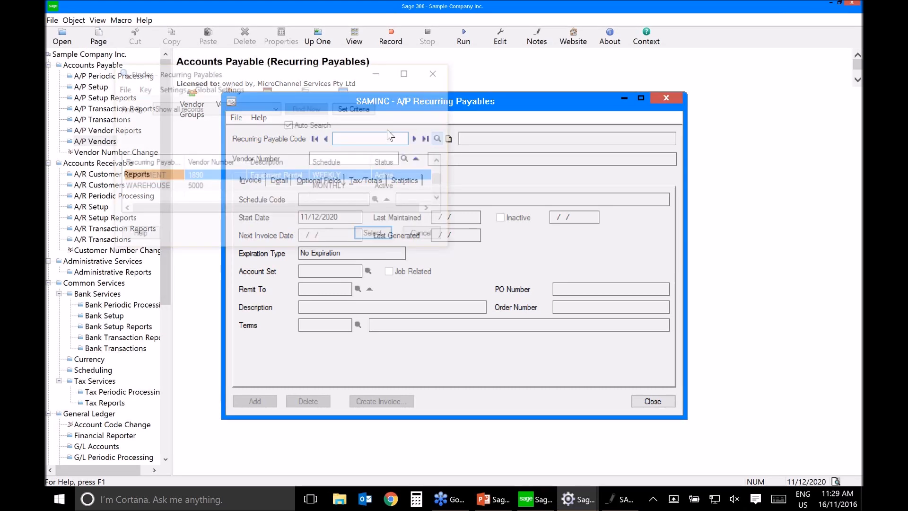
{"action": "key", "text": "Tab"}
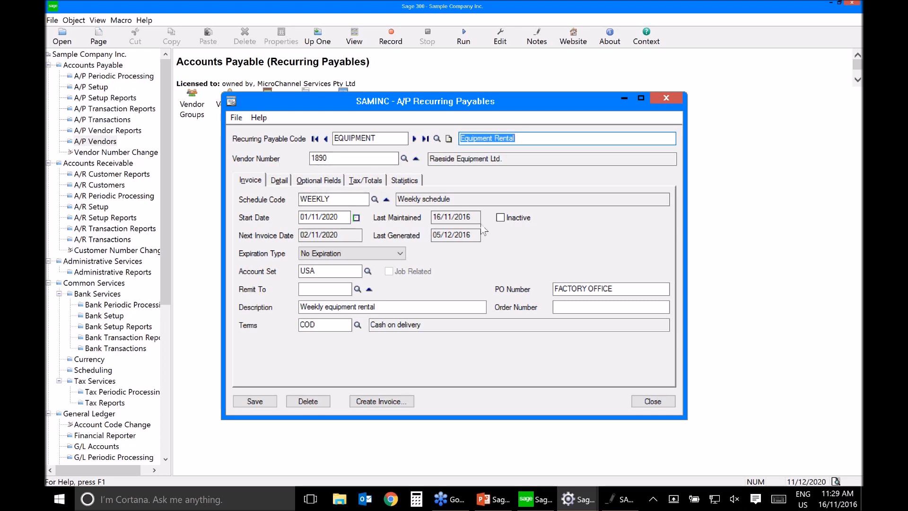
{"action": "left_click", "coordinate": [333, 199]}
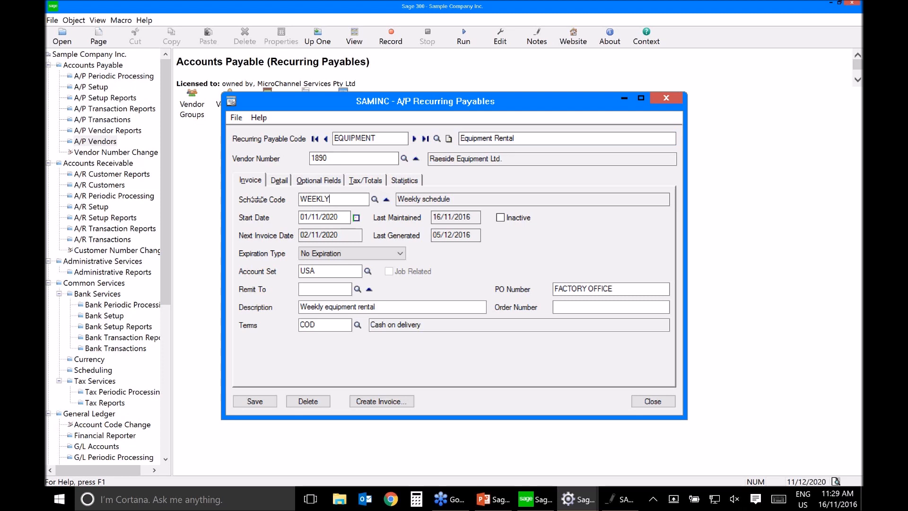
{"action": "left_click", "coordinate": [387, 200]}
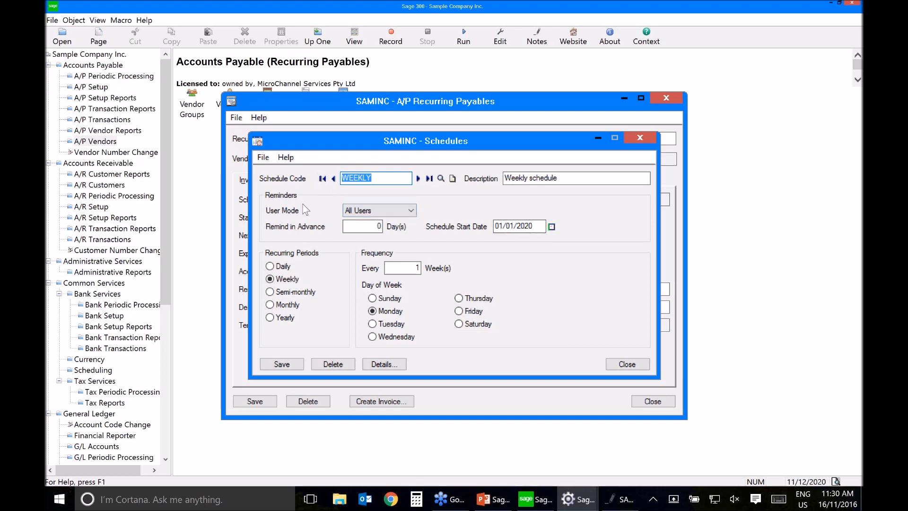
Step: Set the WEEKLY schedule's reminder user mode to Specific User with user ID ADMIN, and close the schedule
{"action": "left_click", "coordinate": [408, 211]}
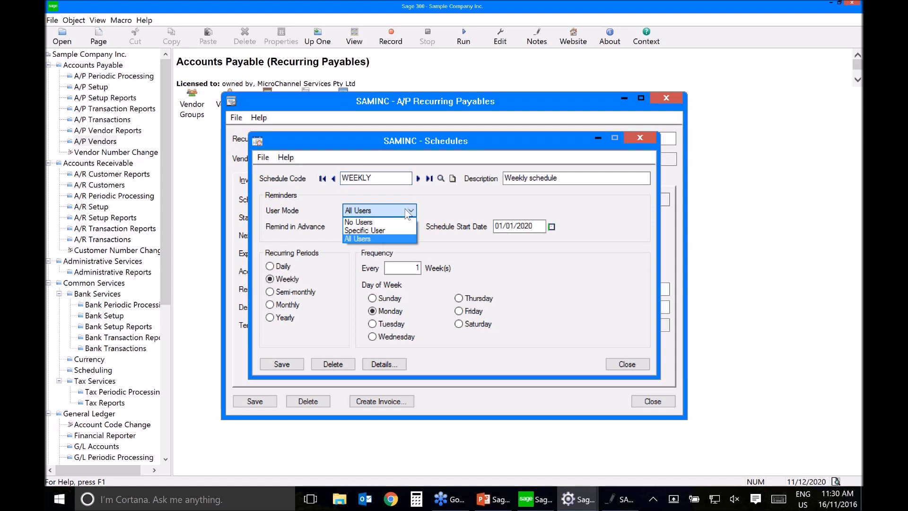
{"action": "left_click", "coordinate": [490, 208]}
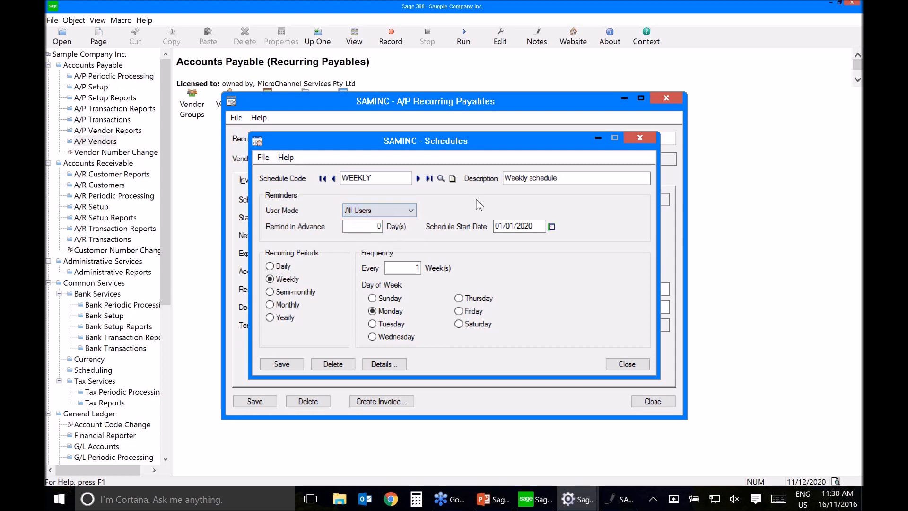
{"action": "left_click", "coordinate": [378, 210]}
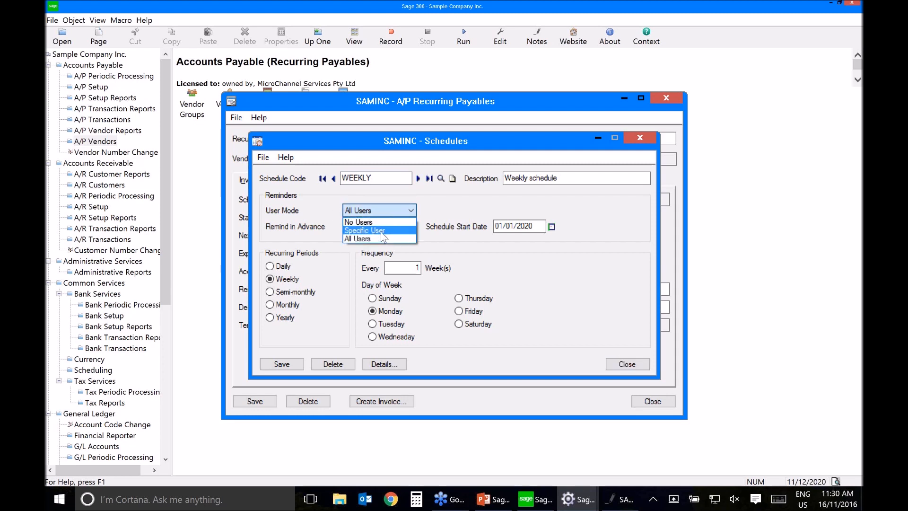
{"action": "left_click", "coordinate": [373, 231]}
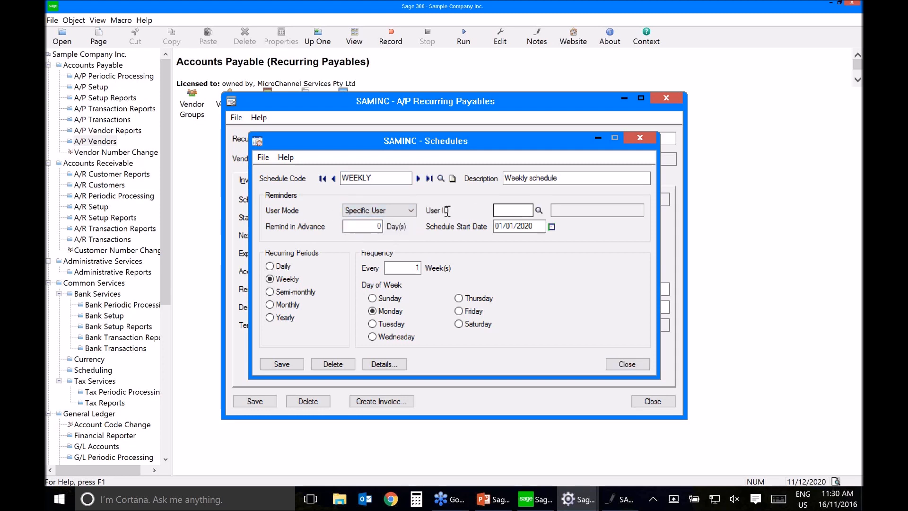
{"action": "left_click", "coordinate": [507, 211]}
{"action": "type", "text": "A"}
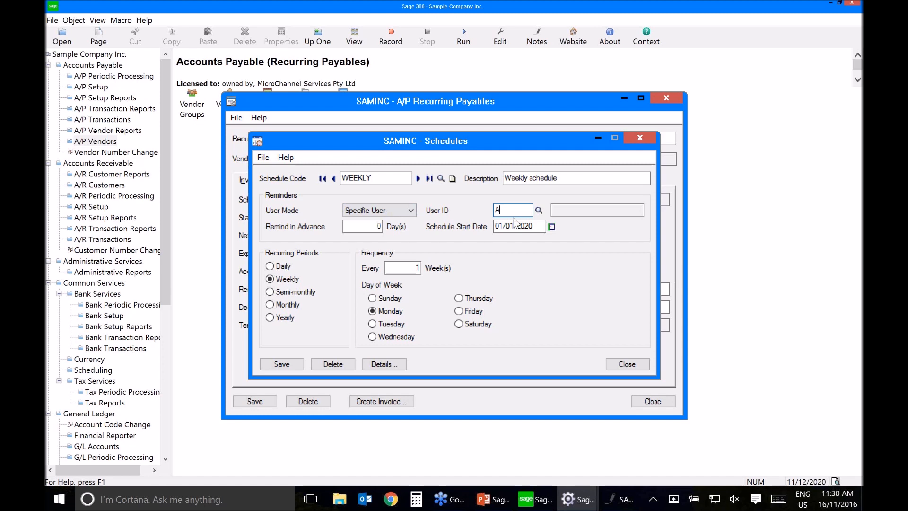
{"action": "type", "text": "DMIN"}
{"action": "key", "text": "Tab"}
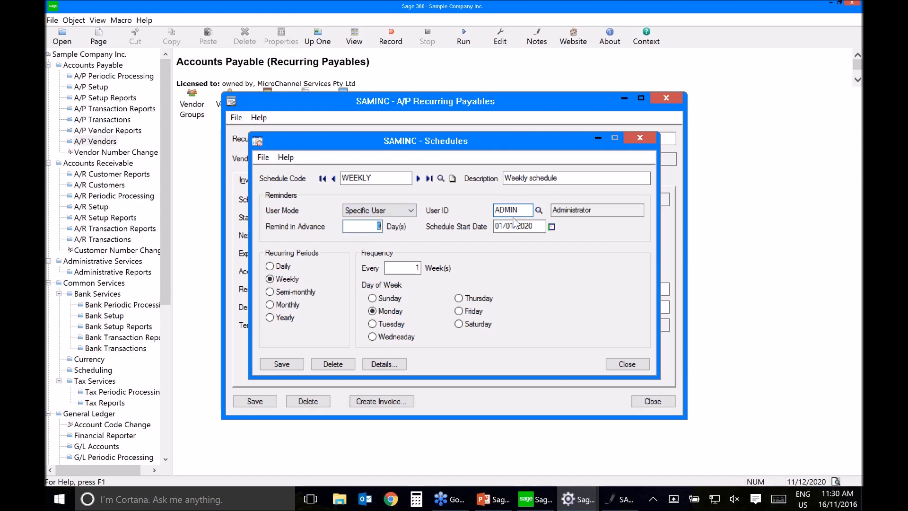
{"action": "left_click", "coordinate": [632, 363]}
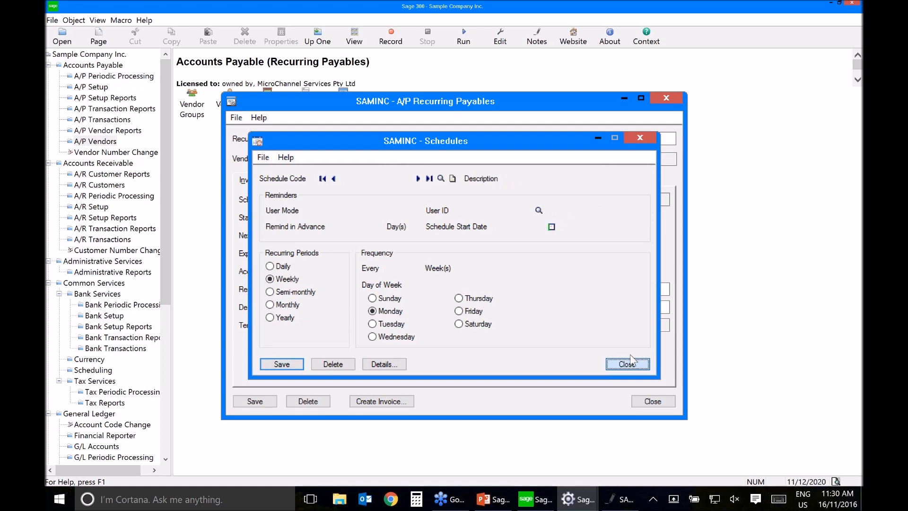
{"action": "left_click", "coordinate": [628, 363]}
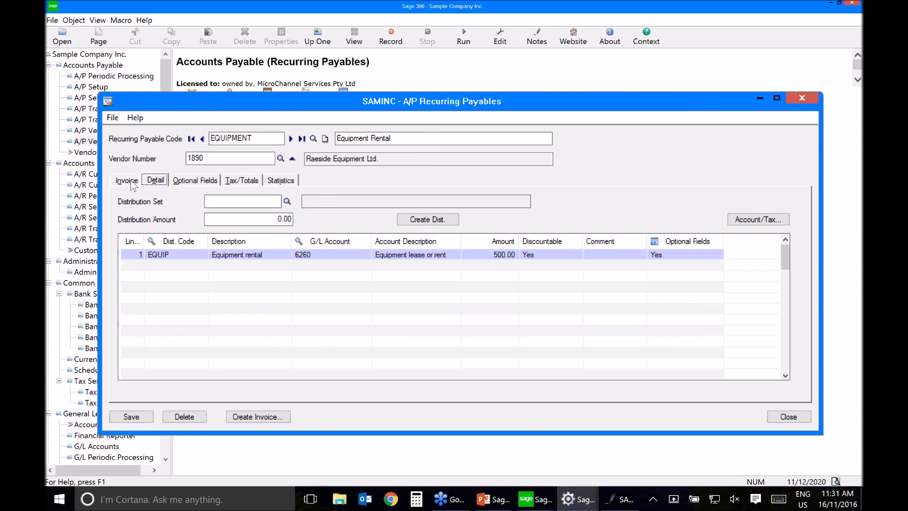
Step: Examine the detail line and invoice statistics of the EQUIPMENT recurring payable, and close the record
{"action": "left_click", "coordinate": [281, 180]}
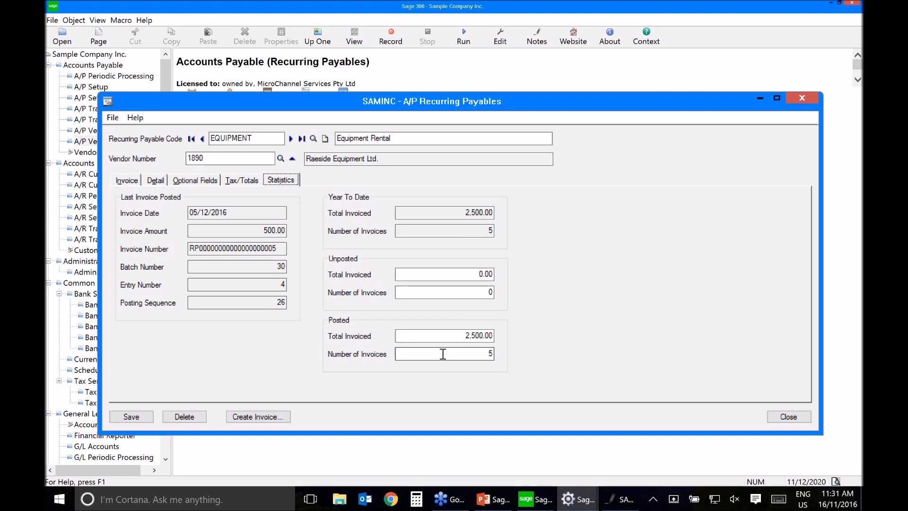
{"action": "left_click", "coordinate": [790, 417]}
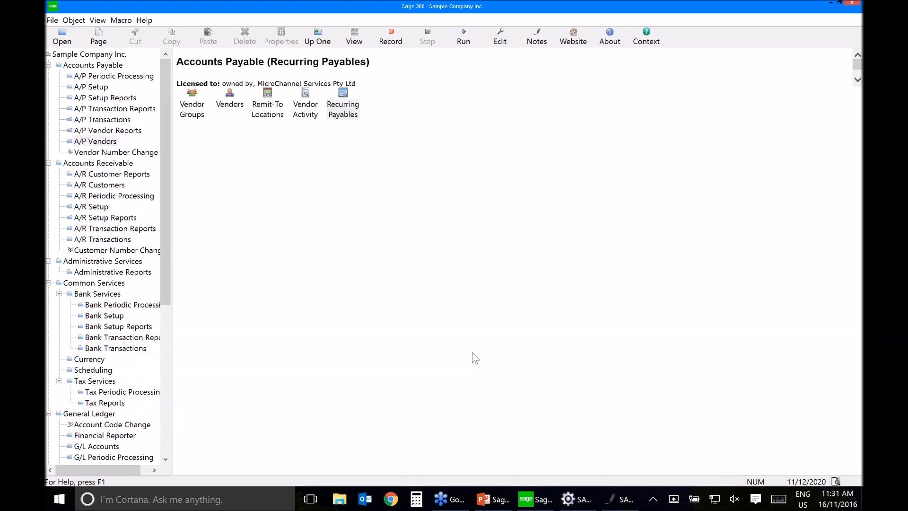
Step: Process the WEEKLY schedule from the due personal schedules in the Reminder List
{"action": "left_click", "coordinate": [583, 491]}
{"action": "left_click", "coordinate": [663, 387]}
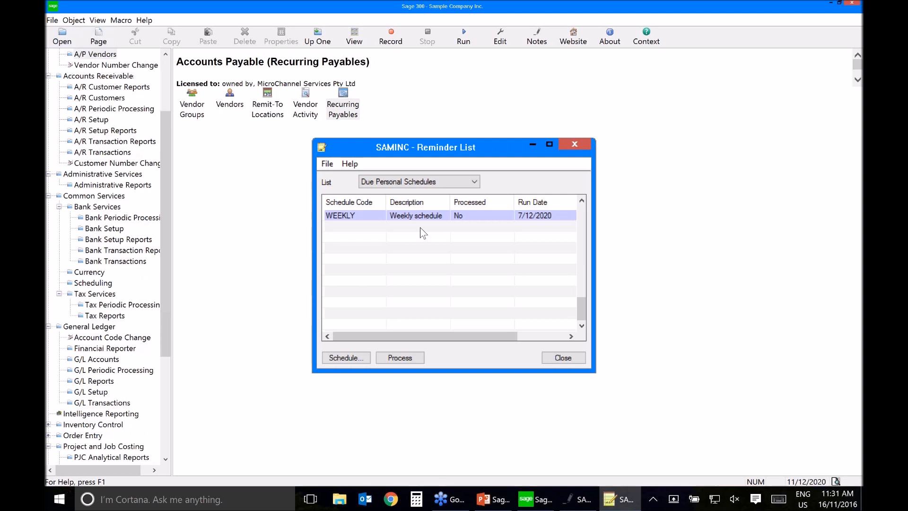
{"action": "mouse_move", "coordinate": [606, 409]}
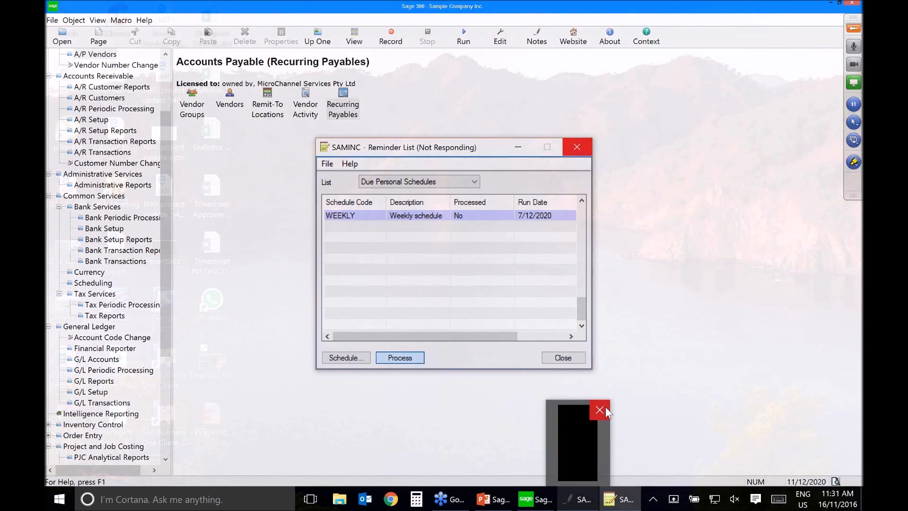
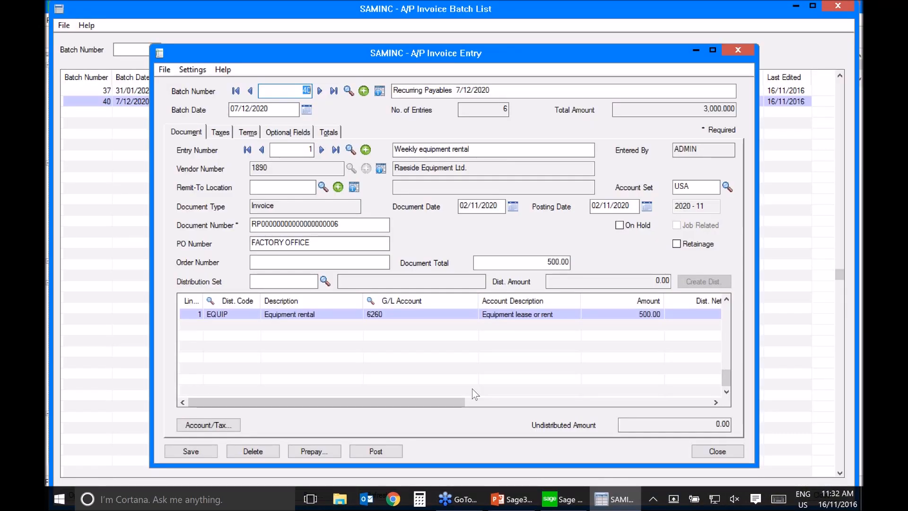
Step: Close the A/P invoice batch windows, and load the MONTHLY schedule through the EQUIPMENT recurring payable's schedule drill-down
{"action": "left_click", "coordinate": [738, 50]}
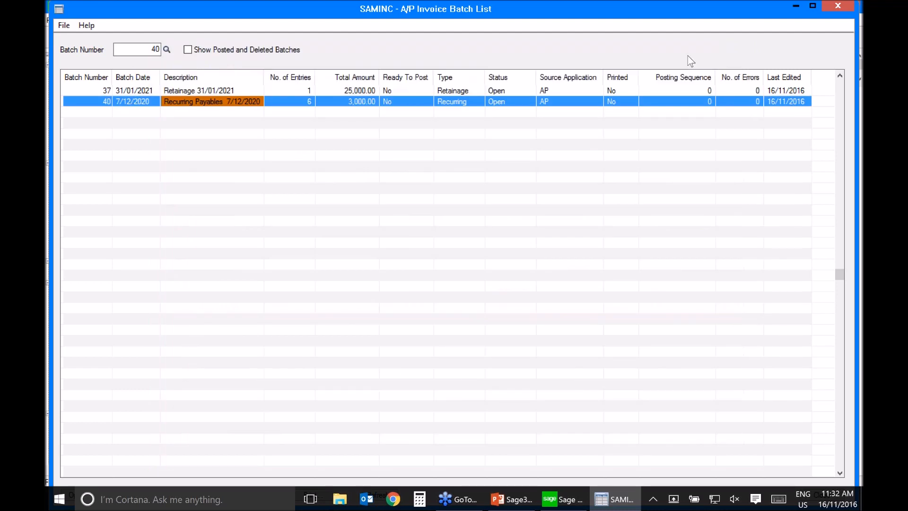
{"action": "left_click", "coordinate": [838, 6]}
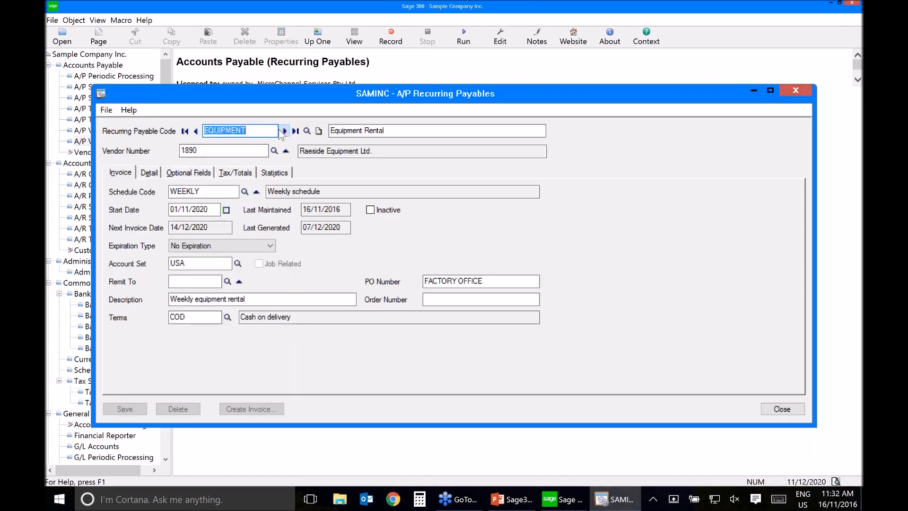
{"action": "left_click", "coordinate": [259, 193]}
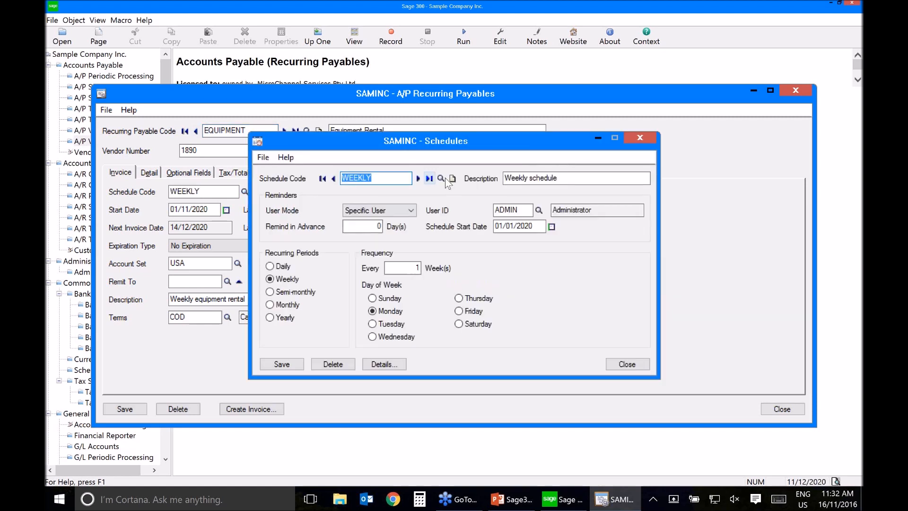
{"action": "left_click", "coordinate": [442, 179]}
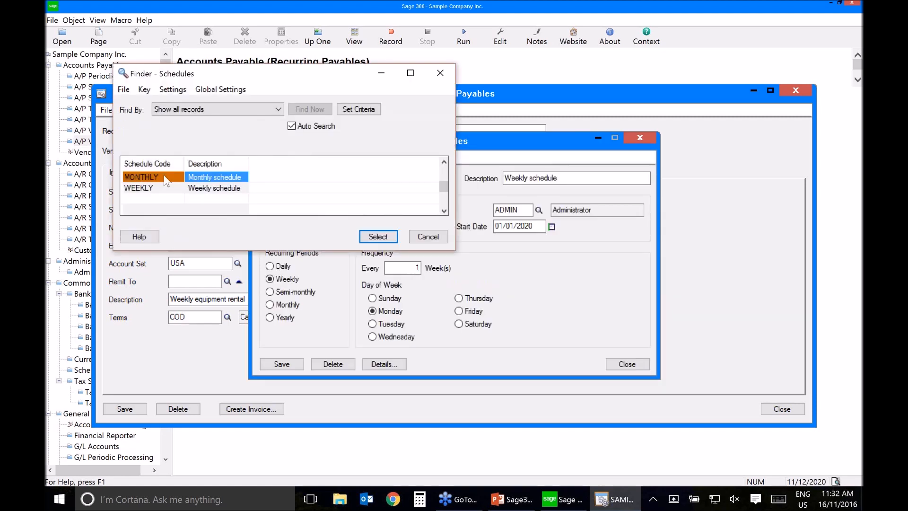
{"action": "double_click", "coordinate": [164, 178]}
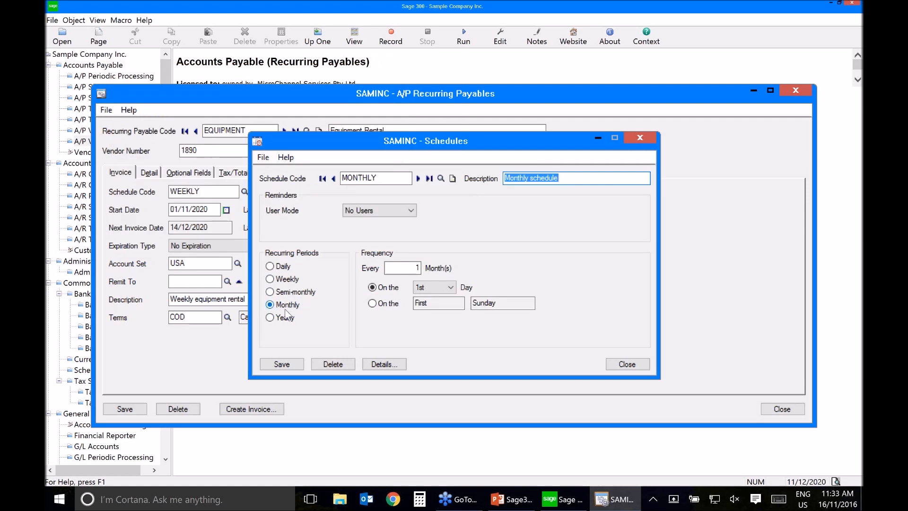
Step: Try the First Sunday frequency option in the MONTHLY schedule, and switch back to the 1st day of the month
{"action": "left_click", "coordinate": [407, 268]}
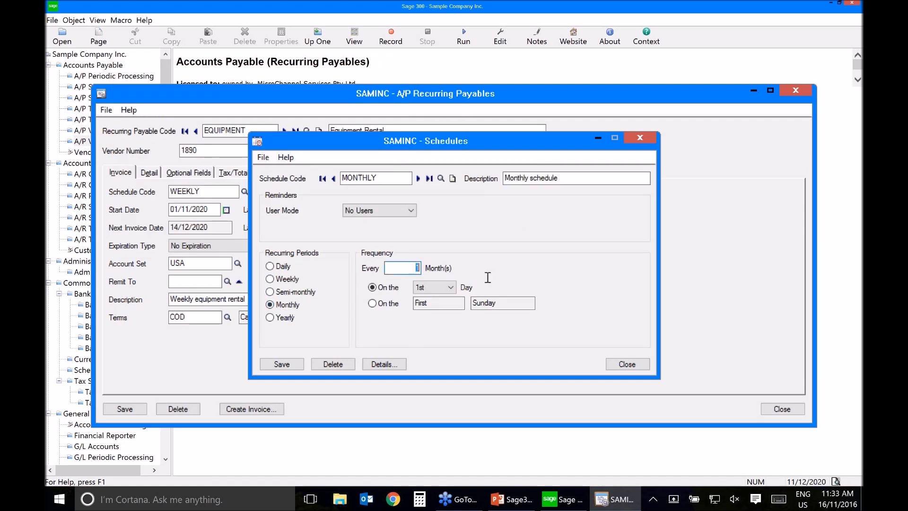
{"action": "left_click", "coordinate": [391, 304]}
{"action": "left_click", "coordinate": [455, 303]}
{"action": "left_click", "coordinate": [455, 303]}
{"action": "left_click", "coordinate": [504, 303]}
{"action": "left_click", "coordinate": [504, 303]}
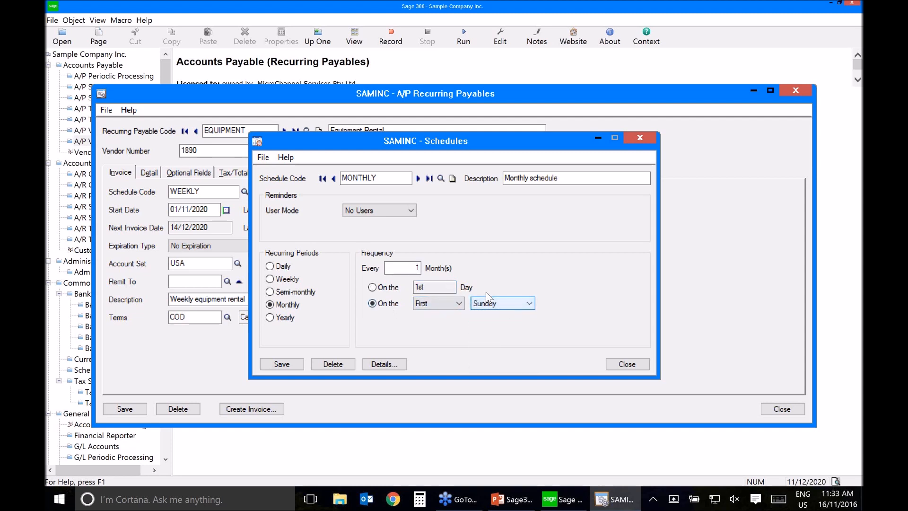
{"action": "left_click", "coordinate": [383, 288]}
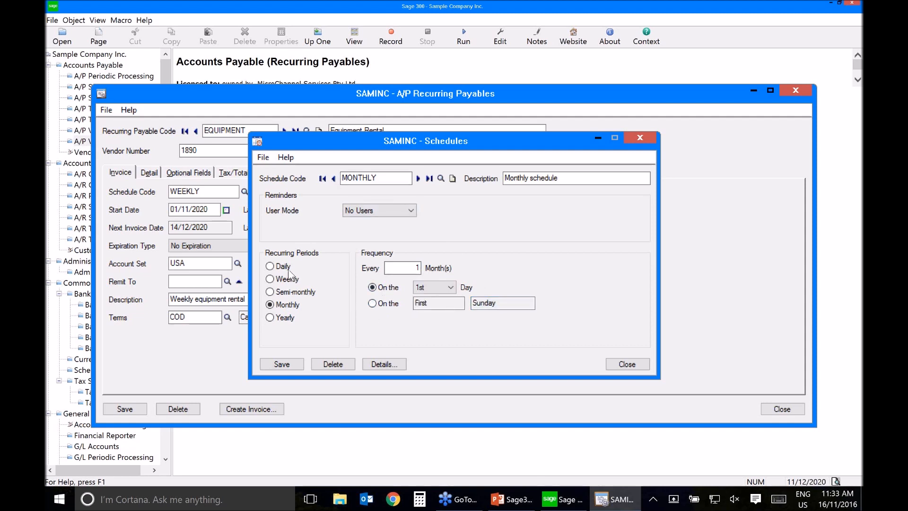
Step: Discard the schedule edits on closing, and save the EQUIPMENT recurring payable with the MONTHLY schedule after checking its invoice statistics
{"action": "left_click", "coordinate": [630, 365]}
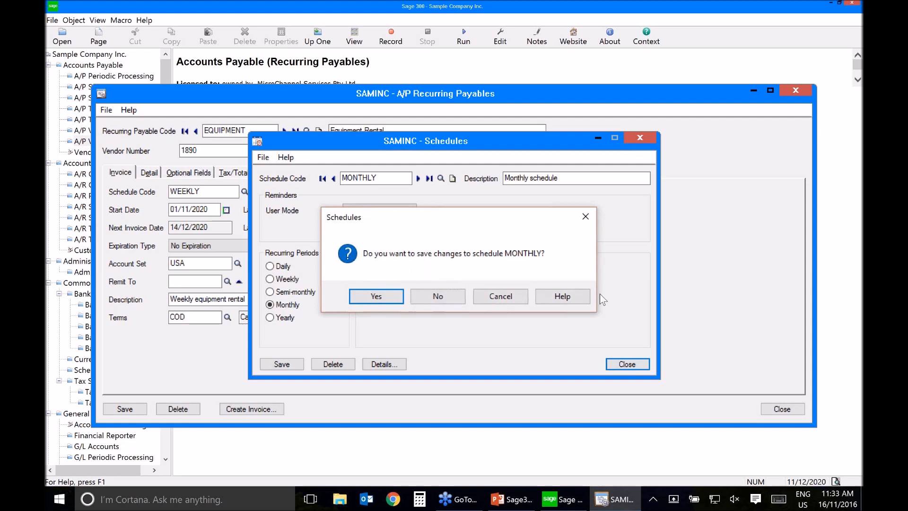
{"action": "left_click", "coordinate": [450, 298]}
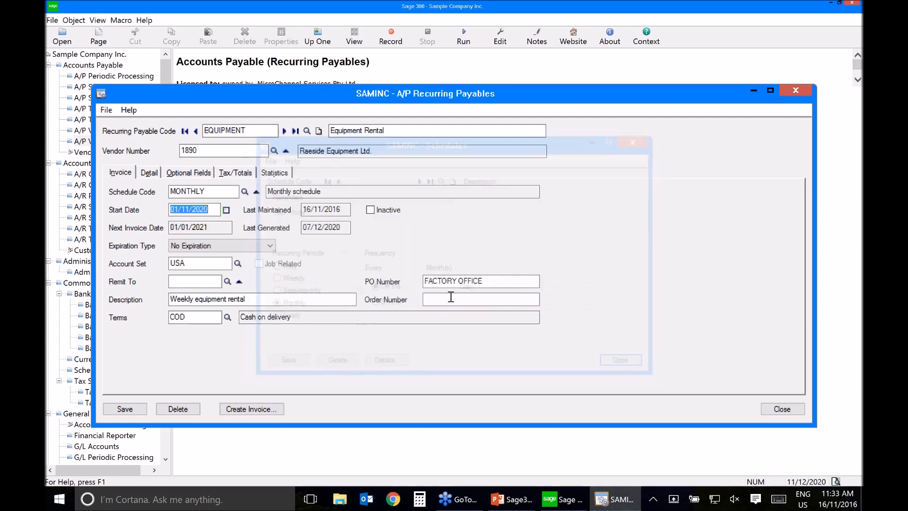
{"action": "left_click", "coordinate": [274, 173]}
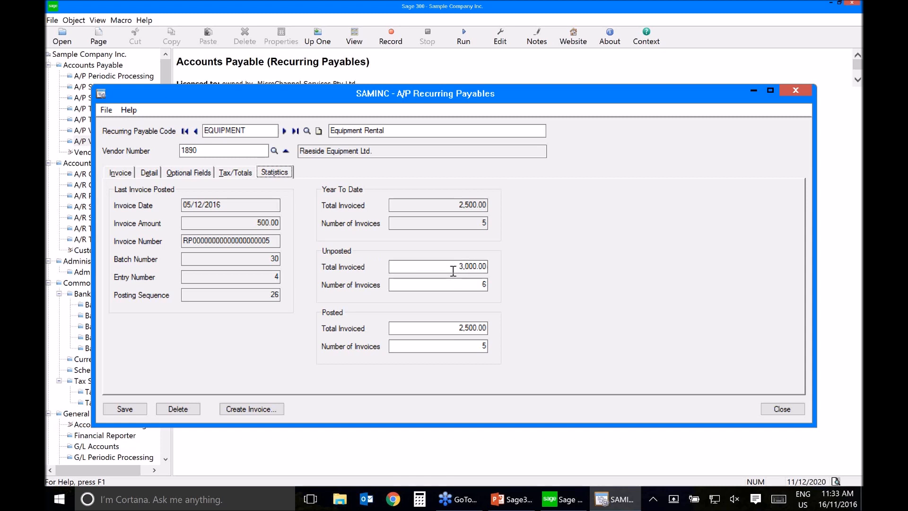
{"action": "left_click", "coordinate": [789, 413]}
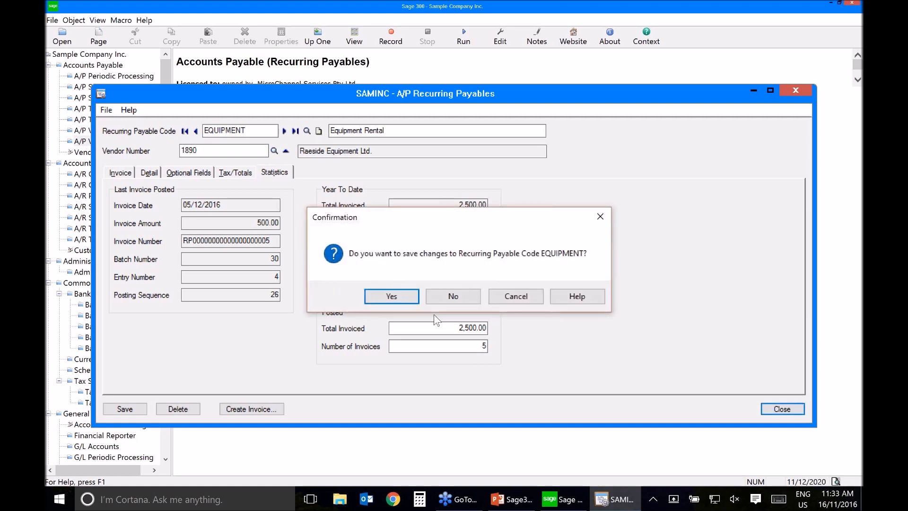
{"action": "left_click", "coordinate": [395, 303]}
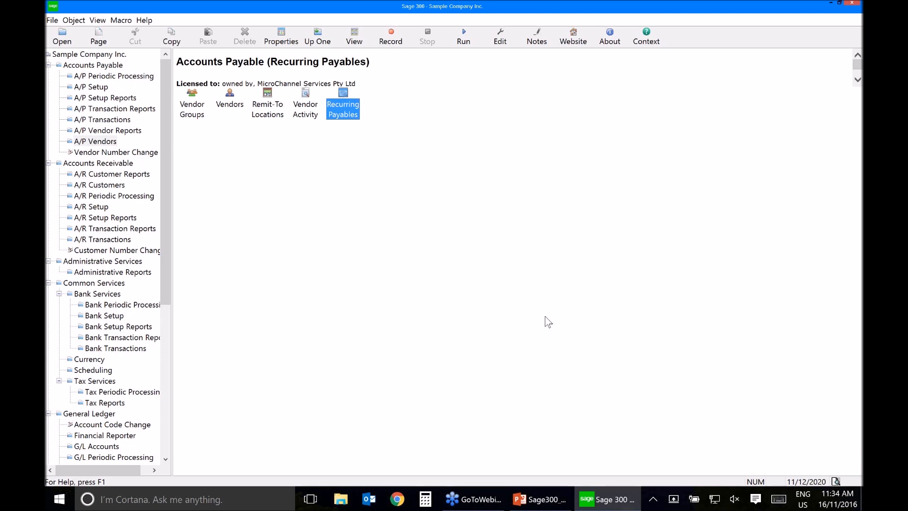
Step: Open Create Payment Batch from the A/P transactions and load the ALLVEN selection code
{"action": "left_click", "coordinate": [318, 41]}
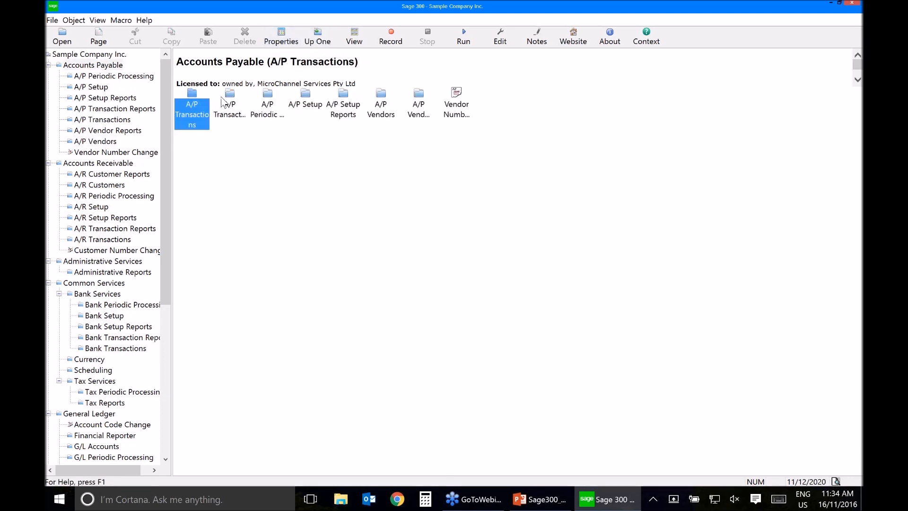
{"action": "double_click", "coordinate": [196, 113]}
{"action": "left_click", "coordinate": [381, 108]}
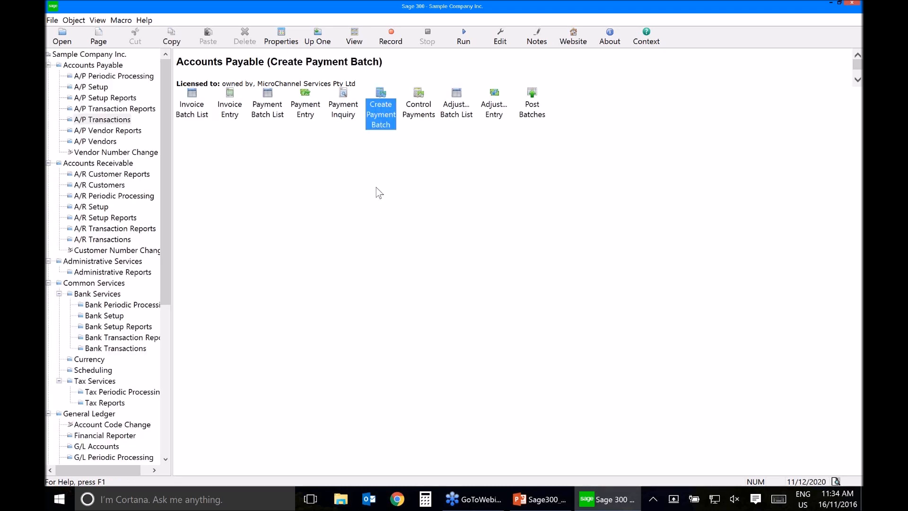
{"action": "double_click", "coordinate": [380, 122]}
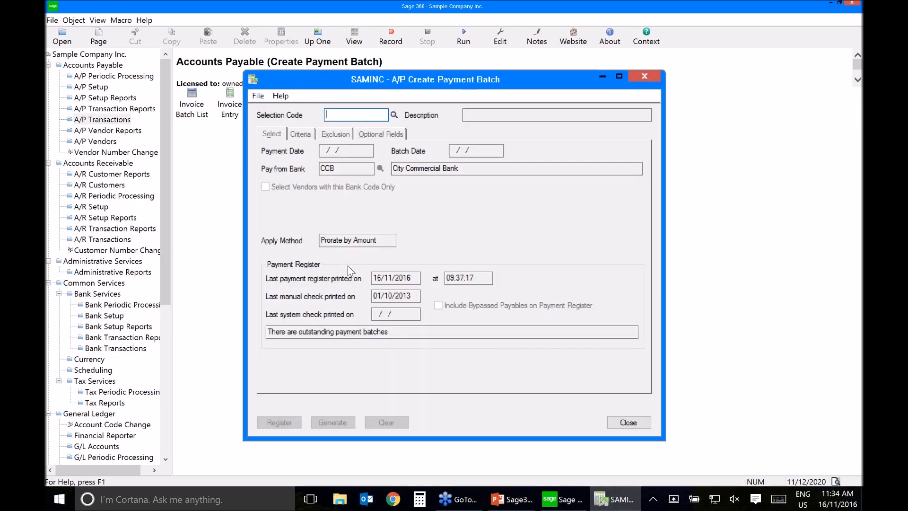
{"action": "key", "text": "F5"}
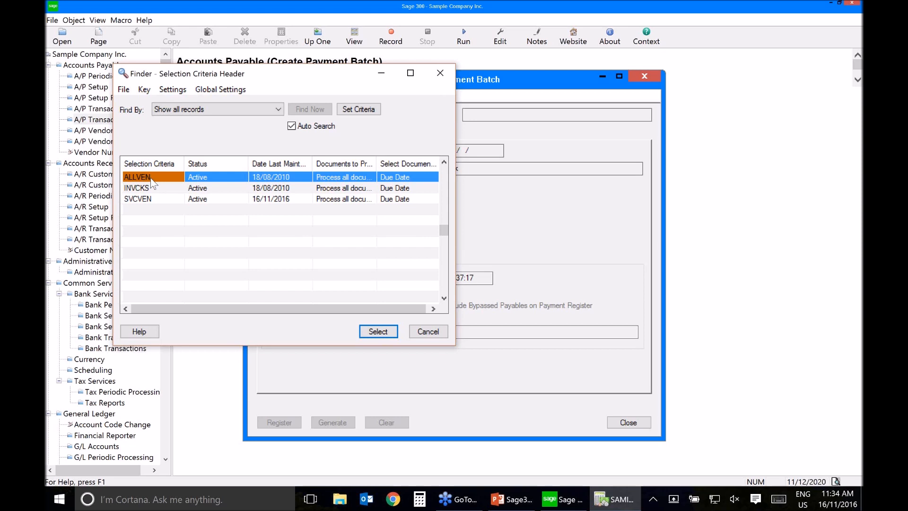
{"action": "double_click", "coordinate": [151, 178]}
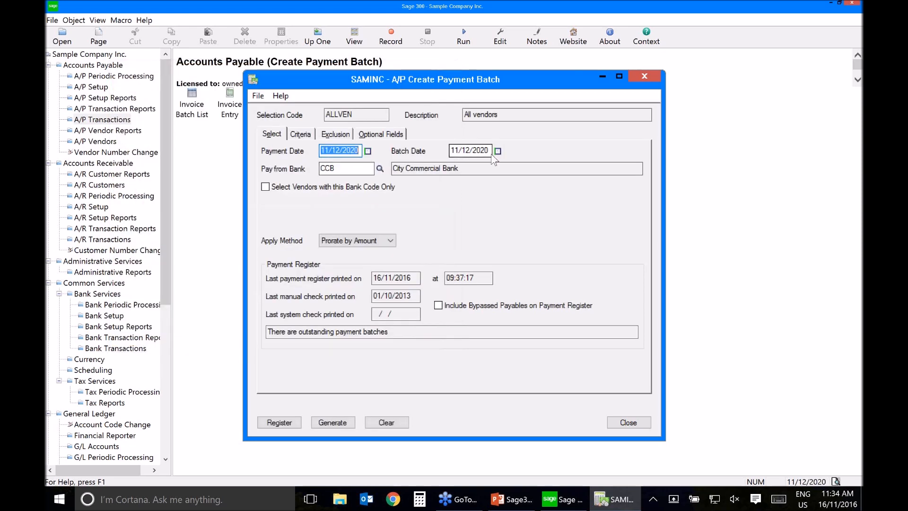
Step: Try to print the payment register, and set the criteria's Due On or Before date to 31/01/2021
{"action": "left_click", "coordinate": [280, 423]}
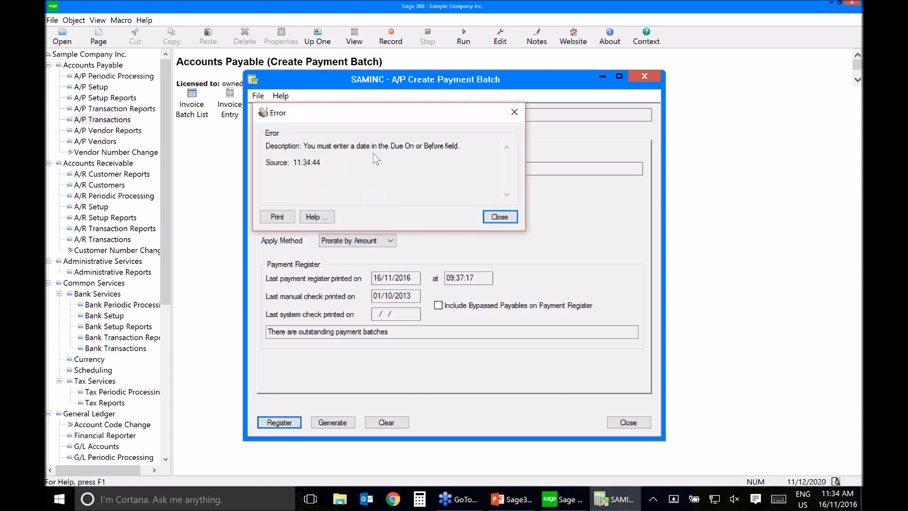
{"action": "left_click", "coordinate": [500, 218]}
{"action": "left_click", "coordinate": [299, 136]}
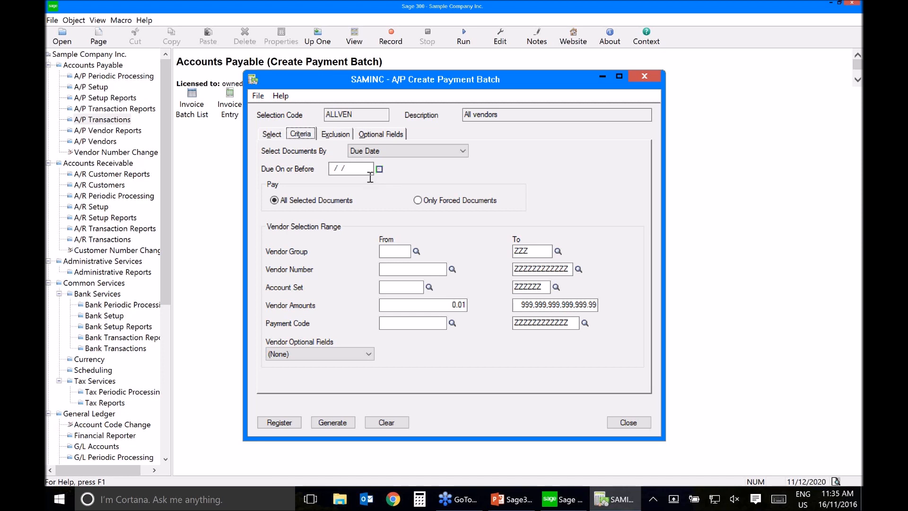
{"action": "left_click", "coordinate": [379, 169]}
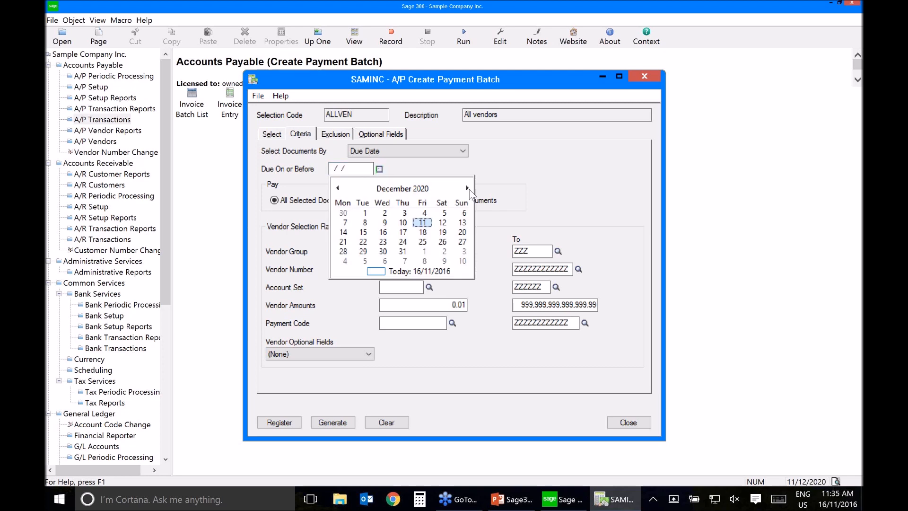
{"action": "left_click", "coordinate": [468, 189]}
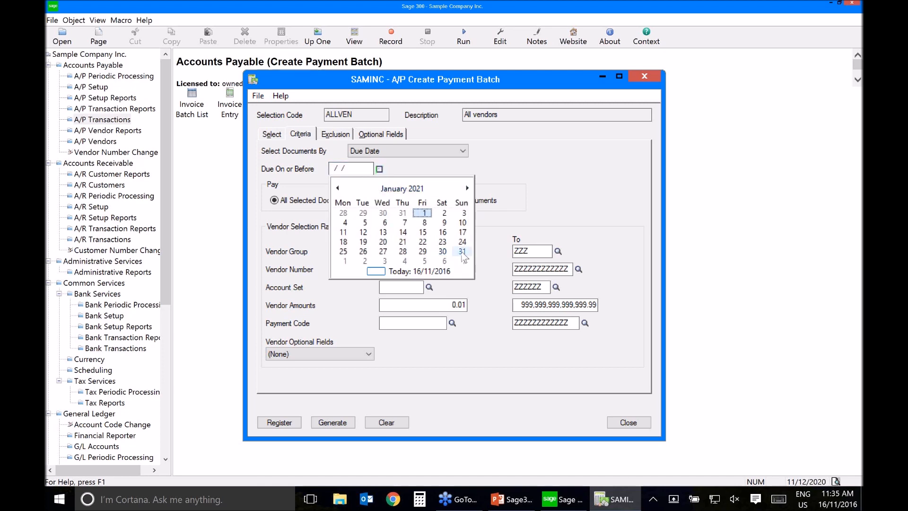
{"action": "left_click", "coordinate": [462, 252]}
{"action": "left_click", "coordinate": [462, 252]}
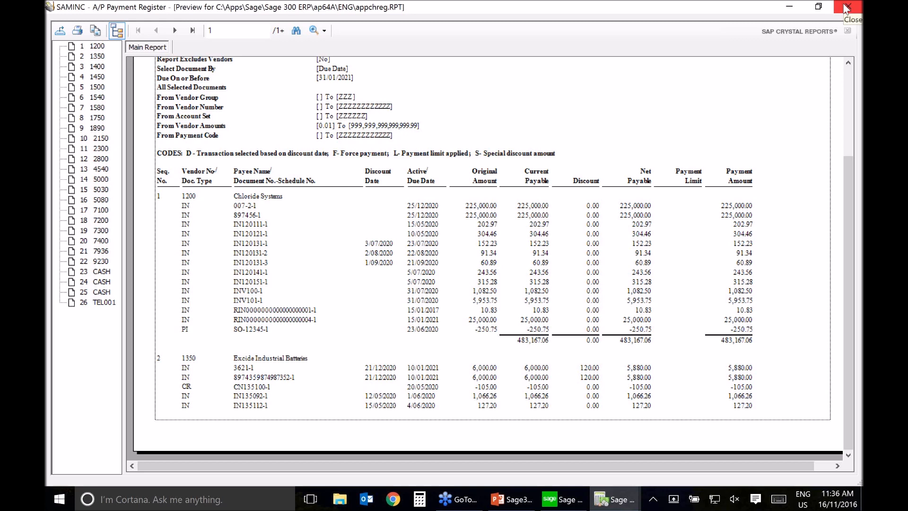
Step: Rerun the payment register with vendor 1200 excluded, and review its vendor payments and summary page
{"action": "left_click", "coordinate": [847, 6]}
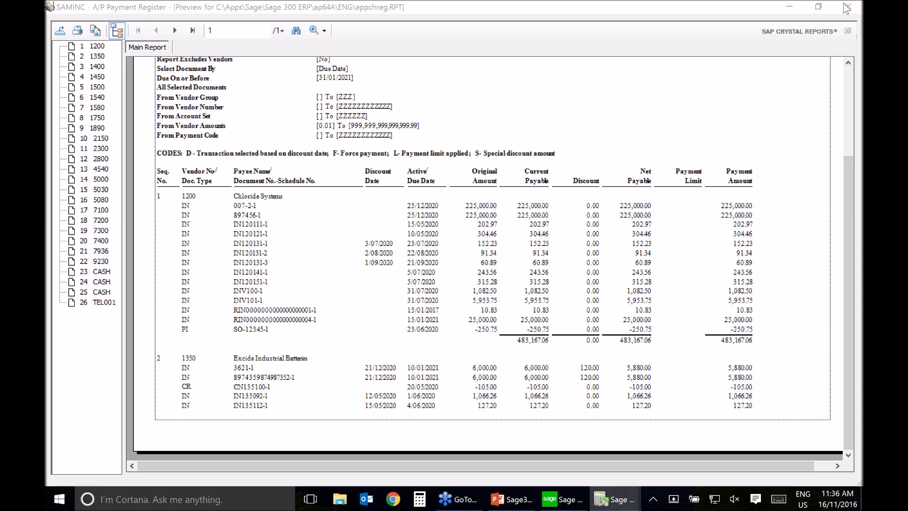
{"action": "left_click", "coordinate": [847, 8]}
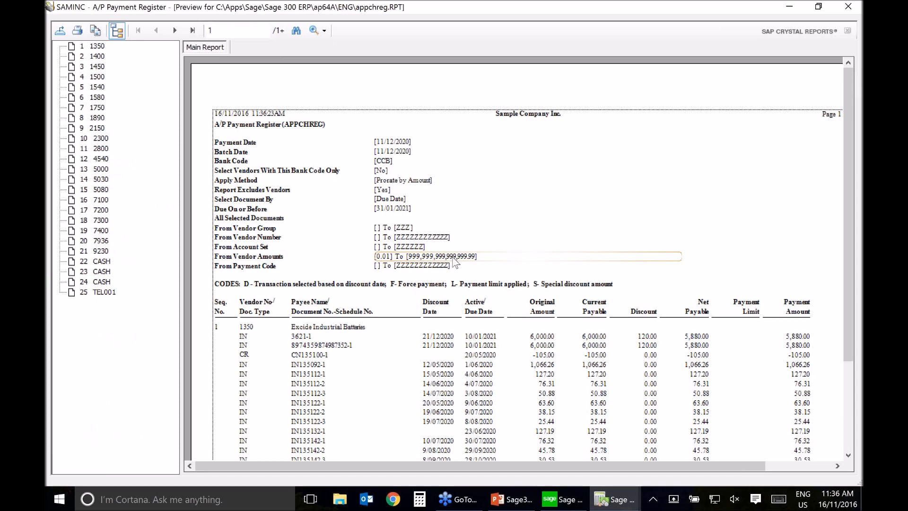
{"action": "scroll", "coordinate": [456, 263], "scroll_direction": "down", "scroll_amount": 3}
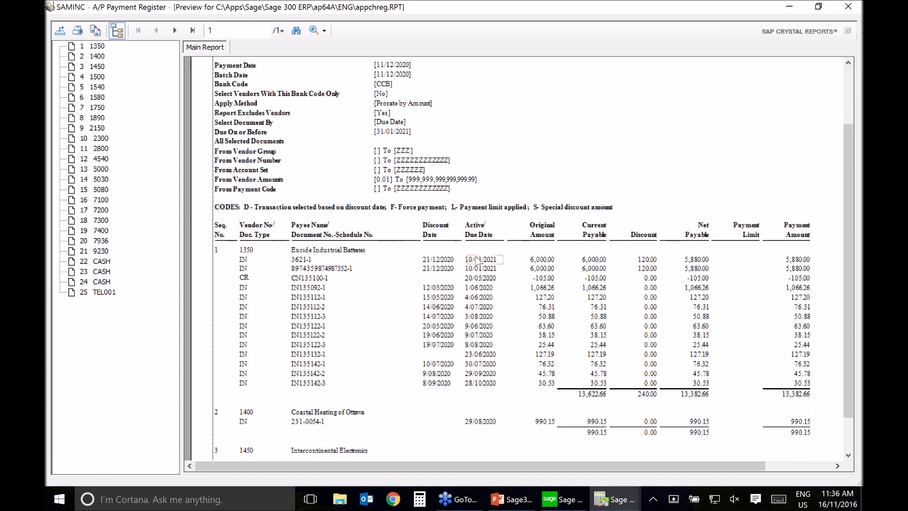
{"action": "double_click", "coordinate": [175, 30]}
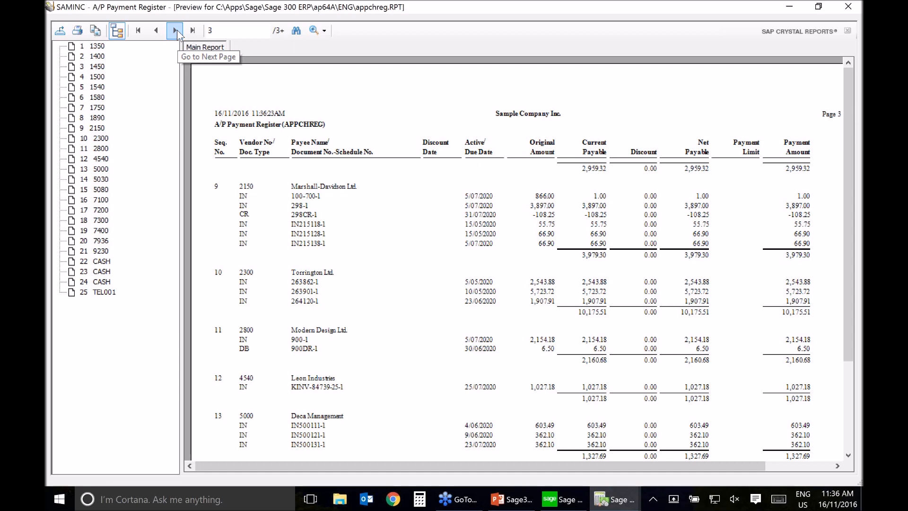
{"action": "left_click", "coordinate": [176, 31]}
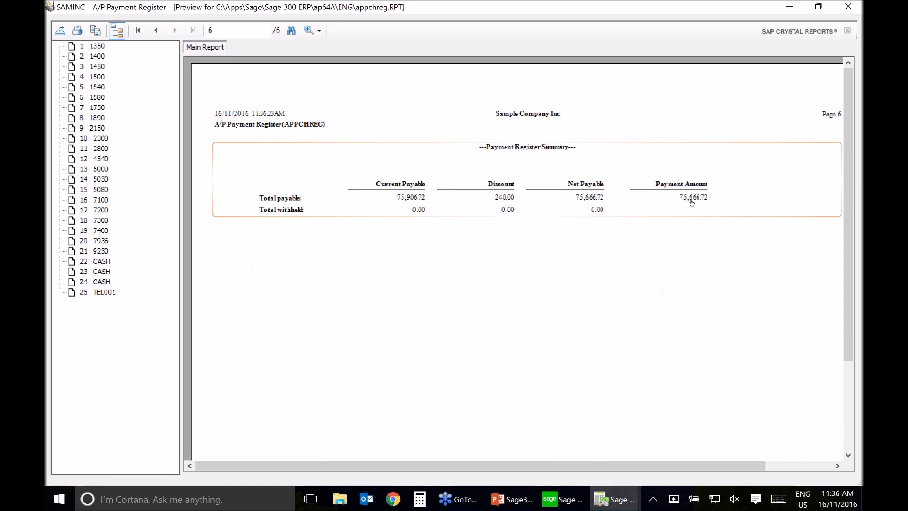
{"action": "left_click", "coordinate": [160, 31]}
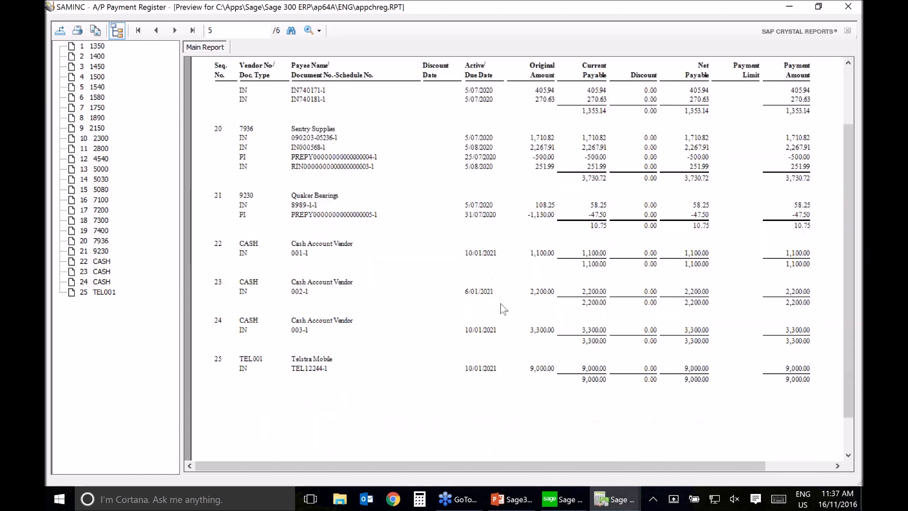
{"action": "left_click", "coordinate": [849, 7]}
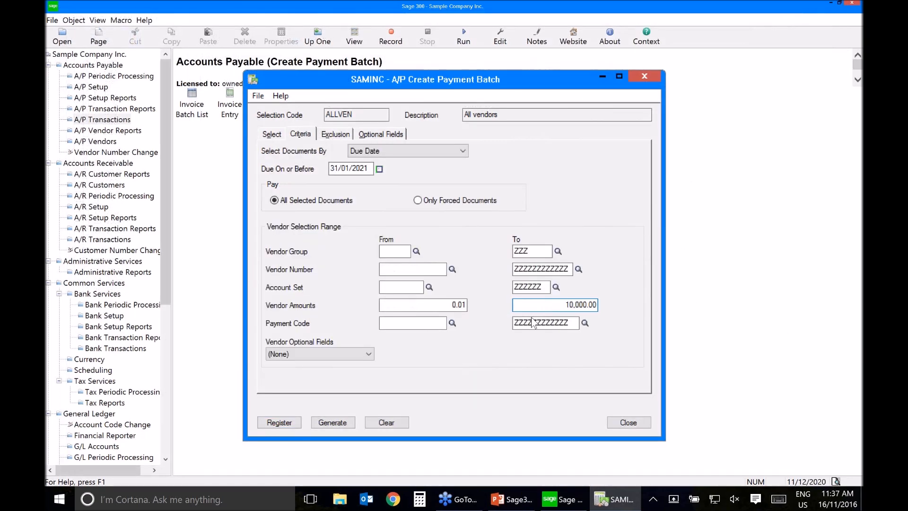
Step: Print the payment register with vendor amounts limited to 10,000.00, review the listed payments, and close the report
{"action": "left_click", "coordinate": [280, 423]}
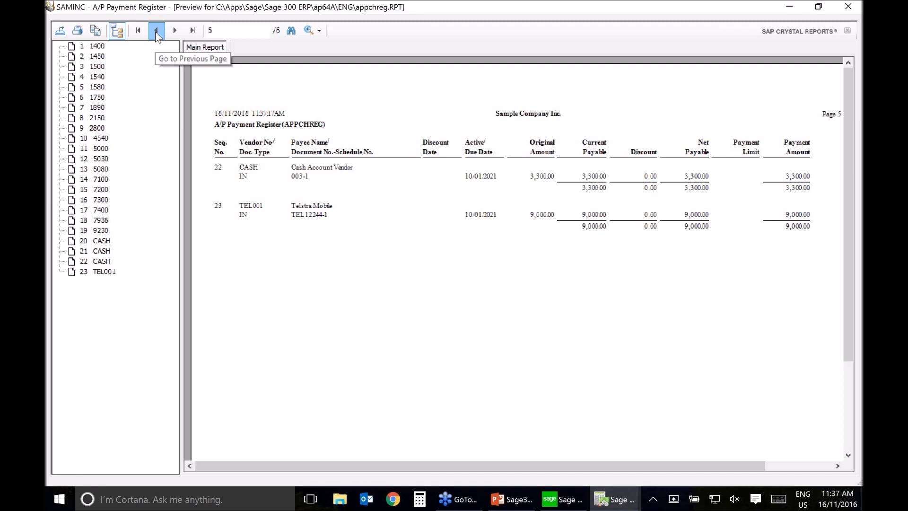
{"action": "left_click", "coordinate": [156, 31]}
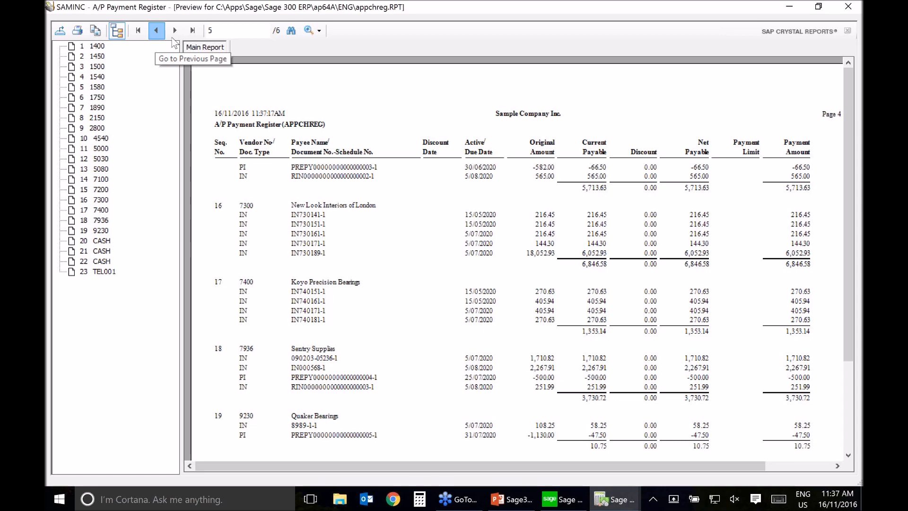
{"action": "scroll", "coordinate": [409, 338], "scroll_direction": "down", "scroll_amount": 3}
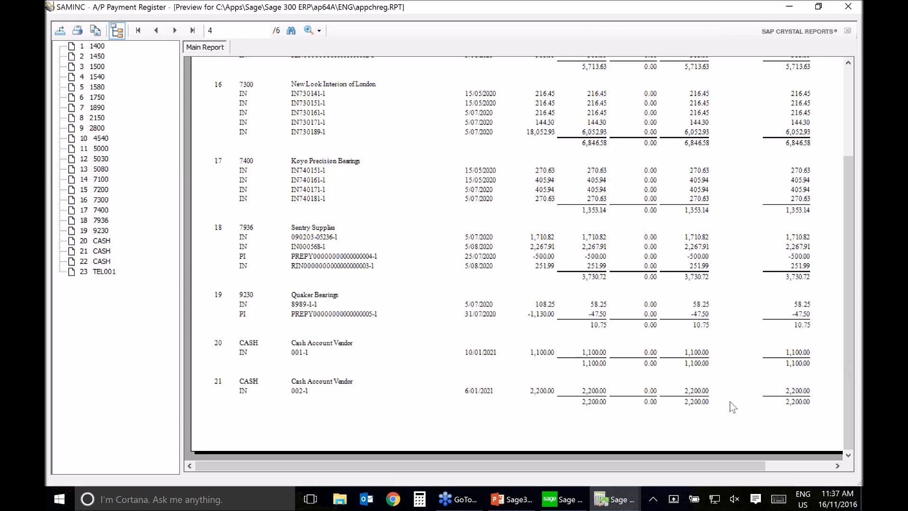
{"action": "scroll", "coordinate": [733, 403], "scroll_direction": "down", "scroll_amount": 2}
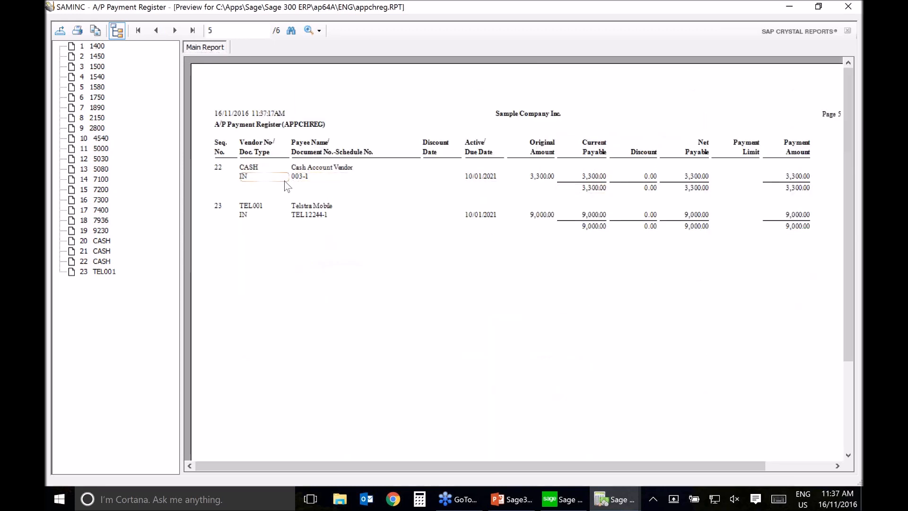
{"action": "left_click", "coordinate": [847, 5]}
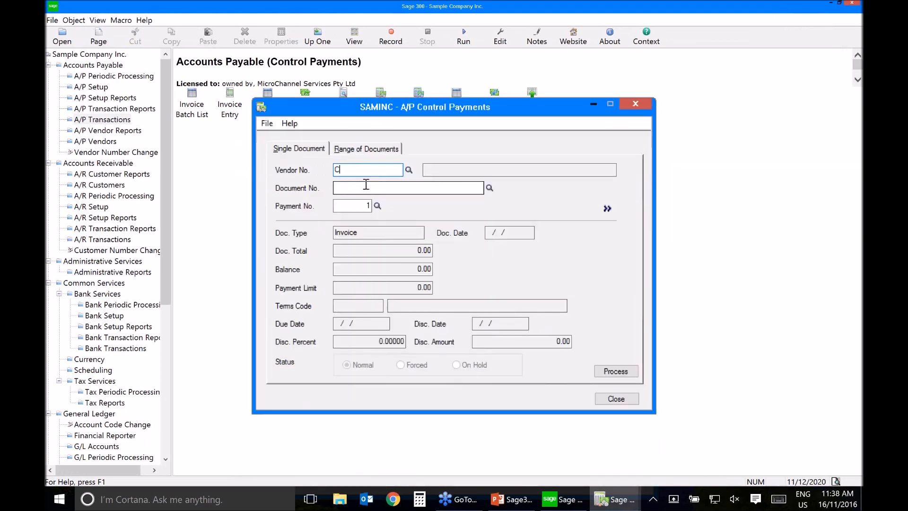
Step: Load the CASH vendor's document 003, payment number 1, in A/P Control Payments
{"action": "type", "text": "ASH"}
{"action": "key", "text": "Tab"}
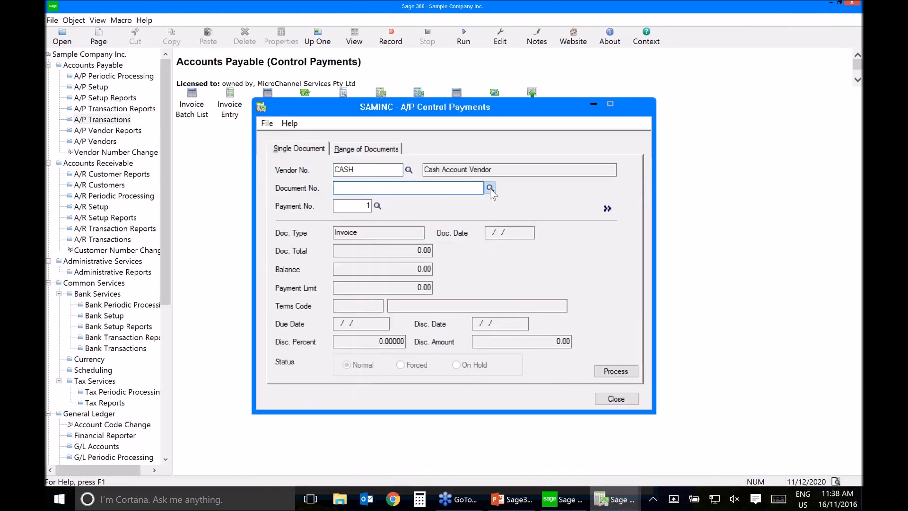
{"action": "left_click", "coordinate": [490, 189]}
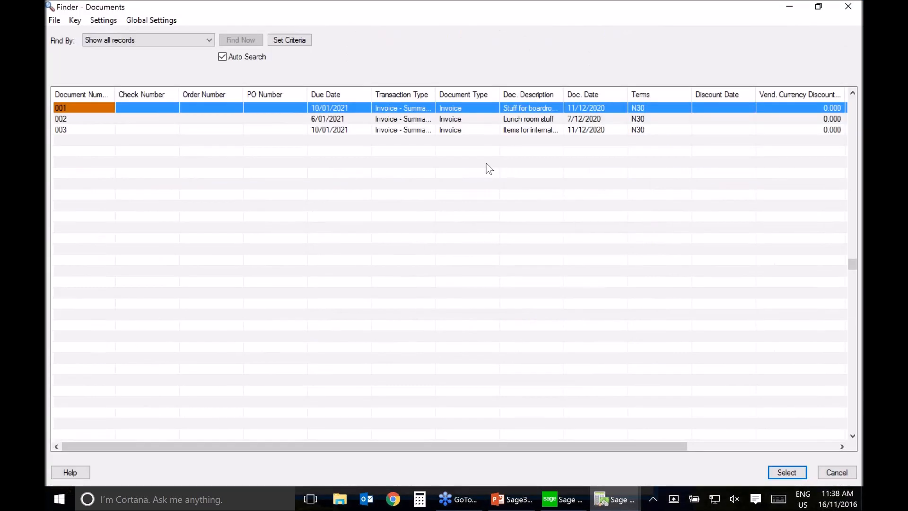
{"action": "left_click_drag", "start_coordinate": [522, 447], "coordinate": [636, 447]}
{"action": "left_click", "coordinate": [718, 132]}
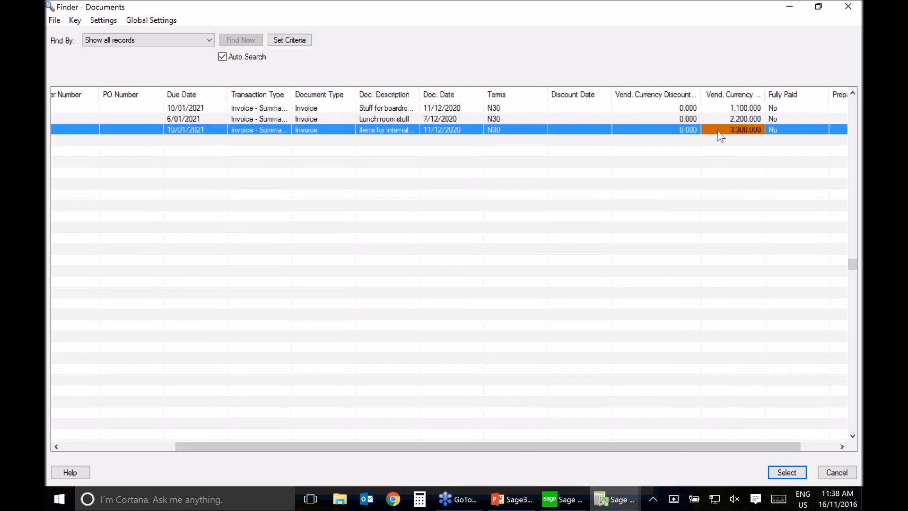
{"action": "double_click", "coordinate": [719, 133]}
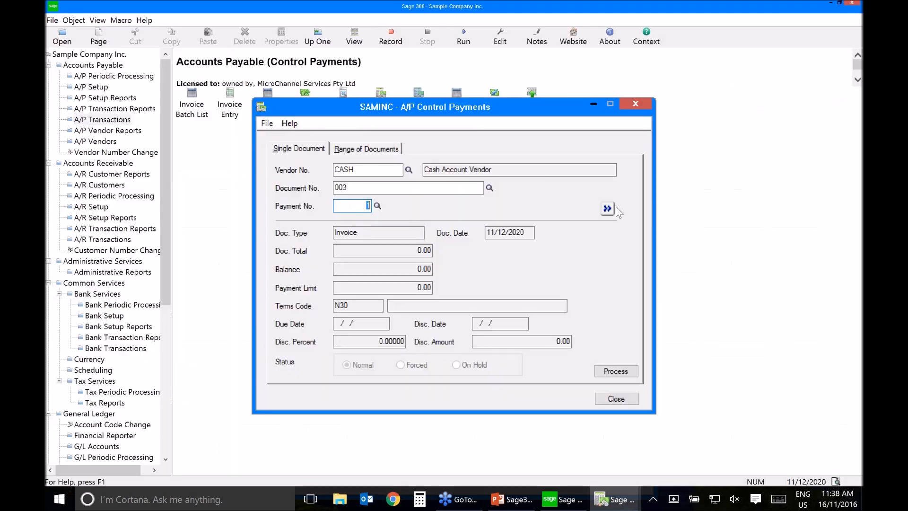
{"action": "key", "text": "Tab"}
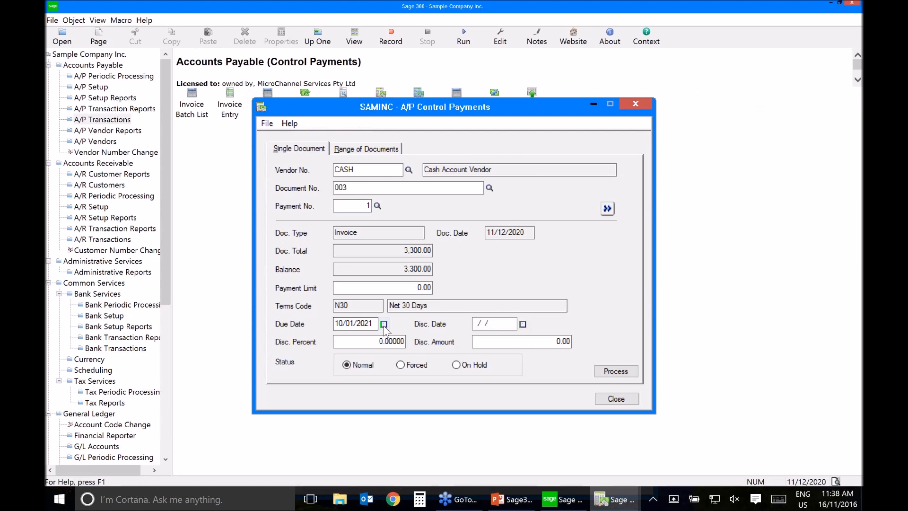
Step: Set the document's due date to 28/02/2021, process the change, and dismiss the message
{"action": "left_click", "coordinate": [384, 324]}
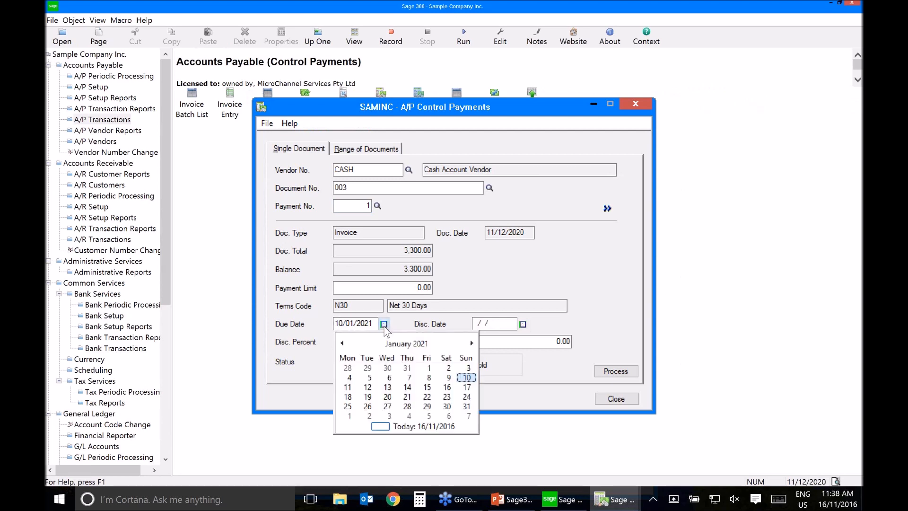
{"action": "left_click", "coordinate": [472, 343]}
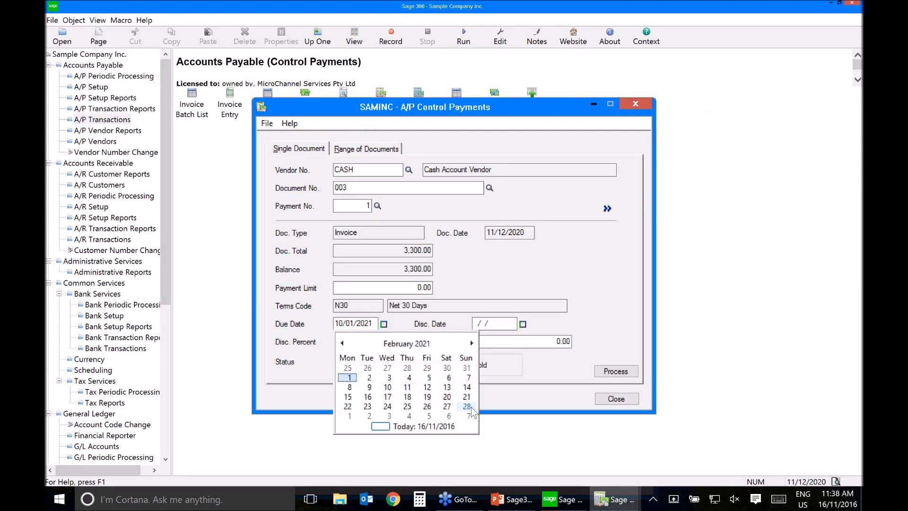
{"action": "left_click", "coordinate": [468, 406]}
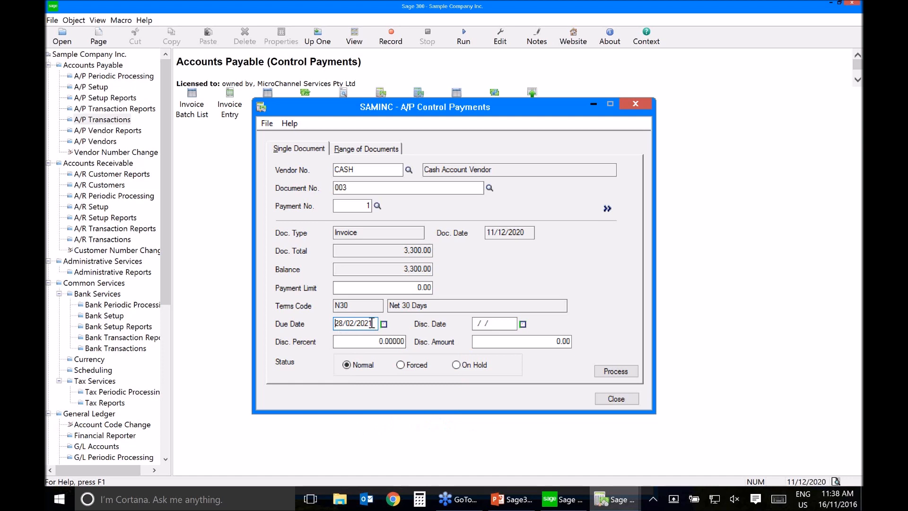
{"action": "left_click", "coordinate": [623, 374]}
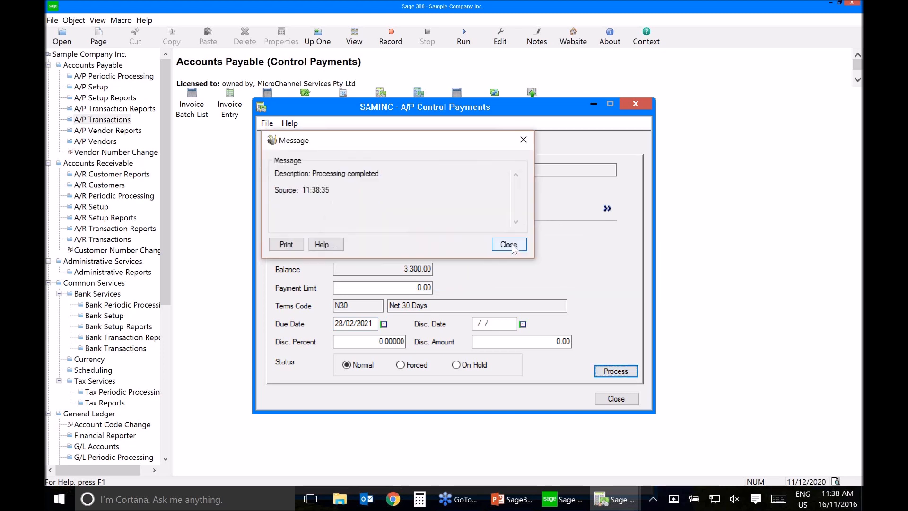
{"action": "left_click", "coordinate": [509, 244]}
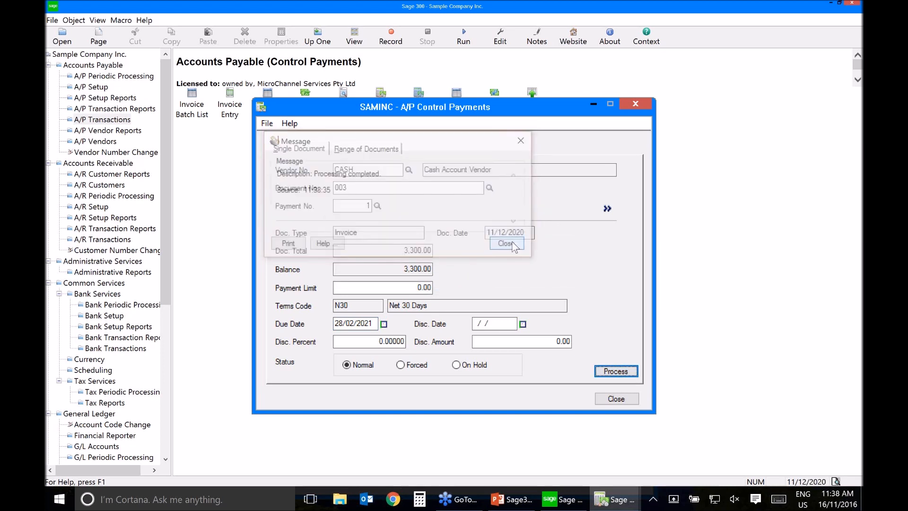
{"action": "left_click", "coordinate": [621, 395]}
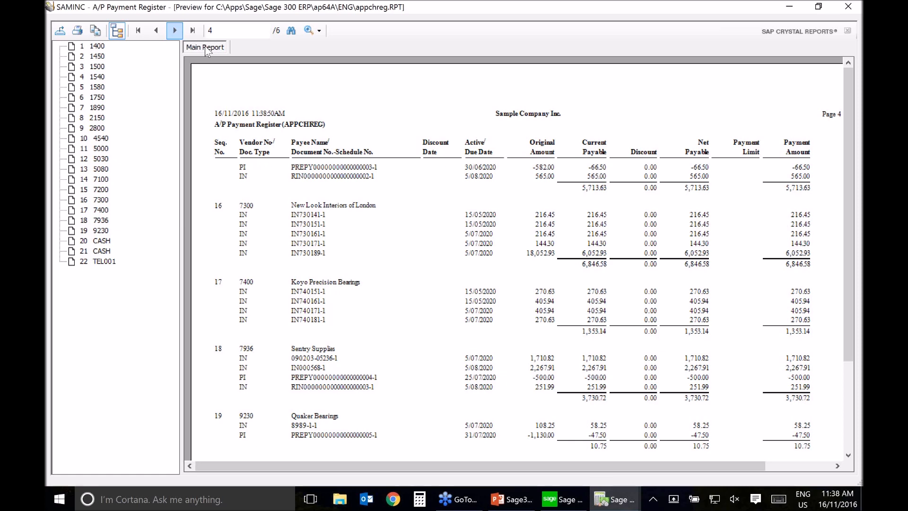
Step: Review the payment register pages for the CASH and TEL001 vendor payments, and close the report
{"action": "scroll", "coordinate": [206, 51], "scroll_direction": "down", "scroll_amount": 3}
{"action": "left_click", "coordinate": [174, 30]}
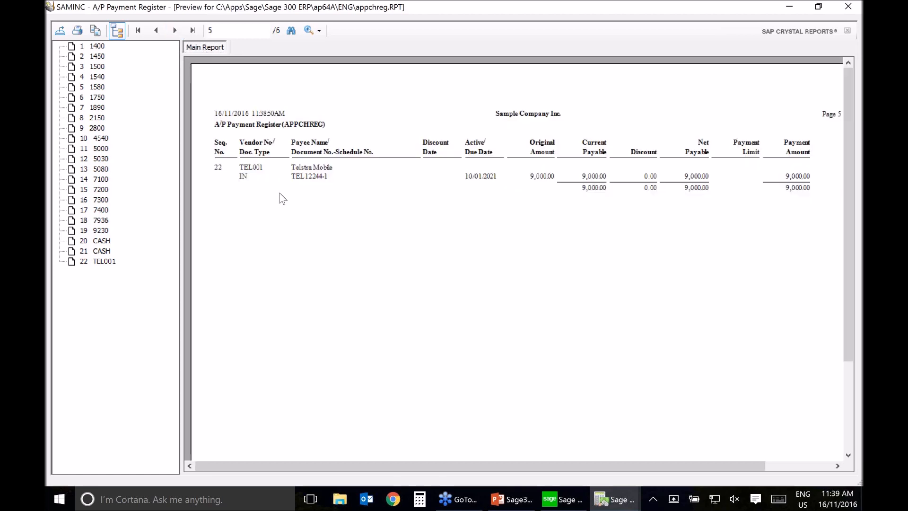
{"action": "left_click", "coordinate": [158, 34]}
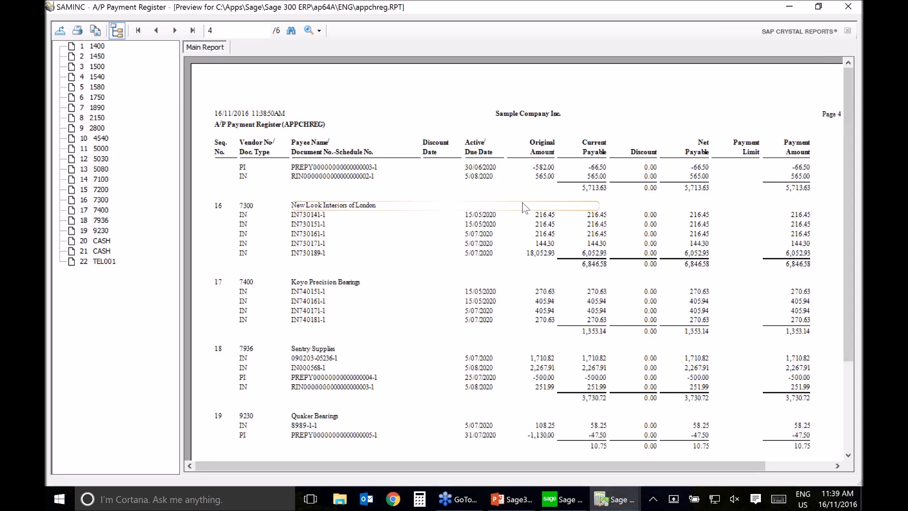
{"action": "scroll", "coordinate": [523, 207], "scroll_direction": "down", "scroll_amount": 3}
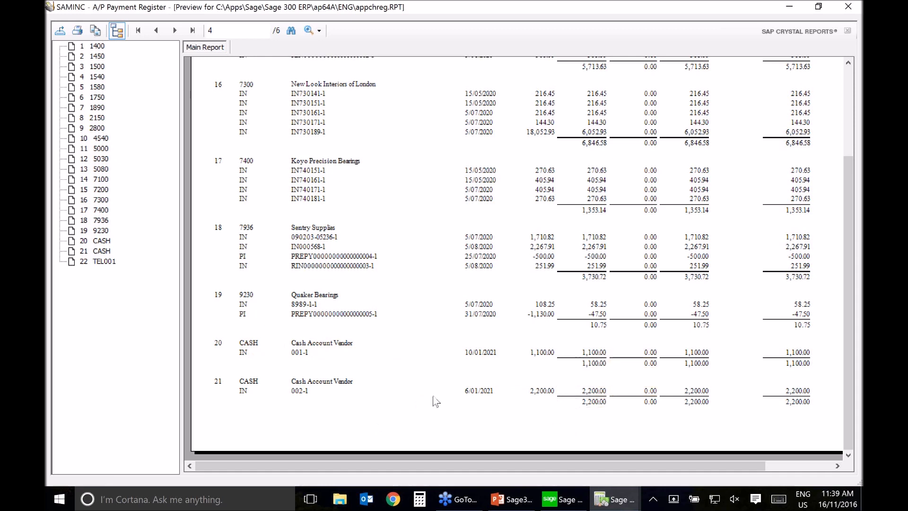
{"action": "left_click", "coordinate": [420, 392]}
{"action": "left_click", "coordinate": [848, 7]}
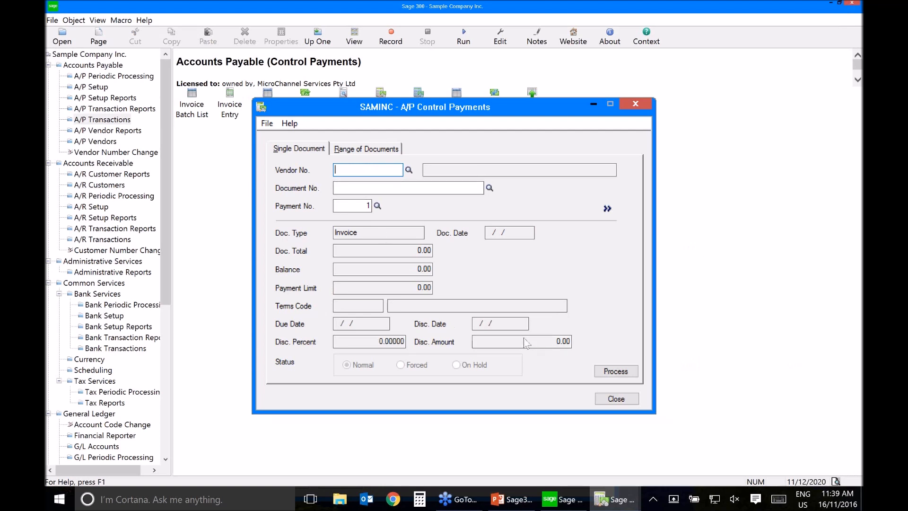
Step: Close Control Payments, return to Create Payment Batch, and generate the payment batch for selection code ALLVEN
{"action": "left_click", "coordinate": [617, 398]}
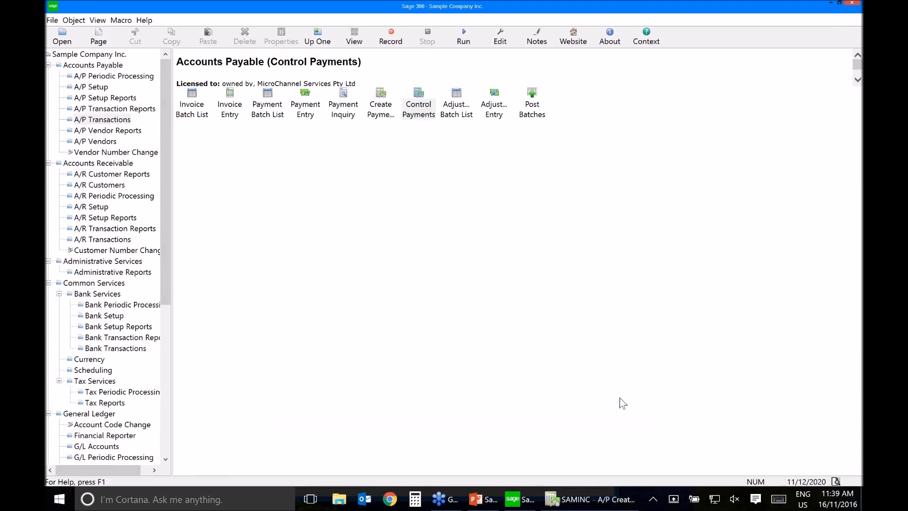
{"action": "left_click", "coordinate": [613, 503]}
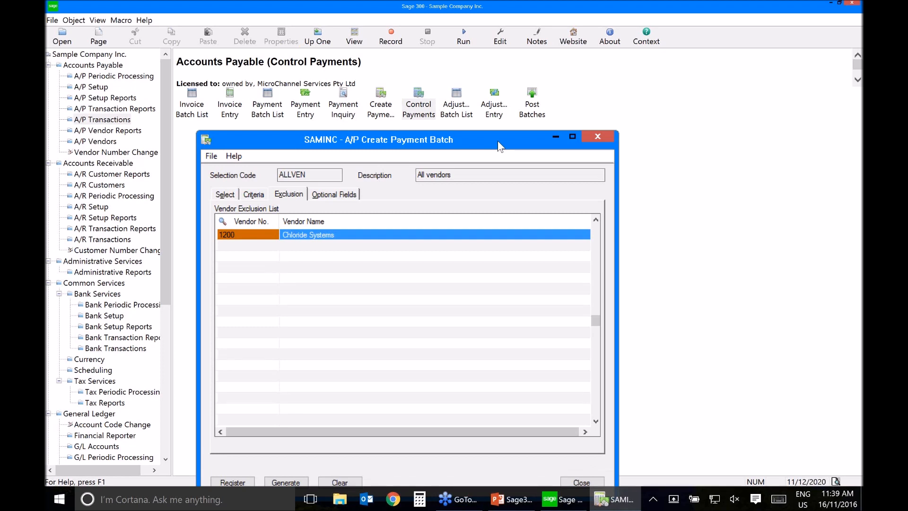
{"action": "left_click_drag", "start_coordinate": [500, 146], "coordinate": [515, 137]}
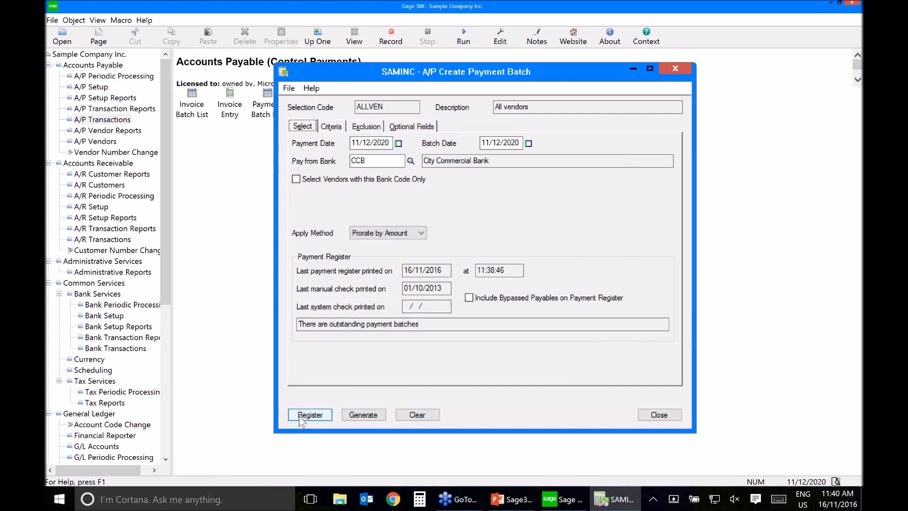
{"action": "left_click", "coordinate": [369, 412]}
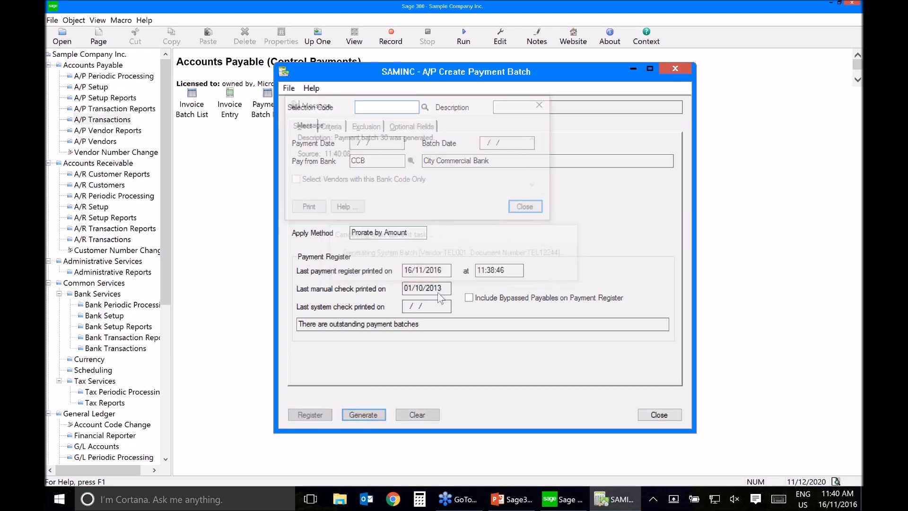
{"action": "left_click", "coordinate": [530, 209]}
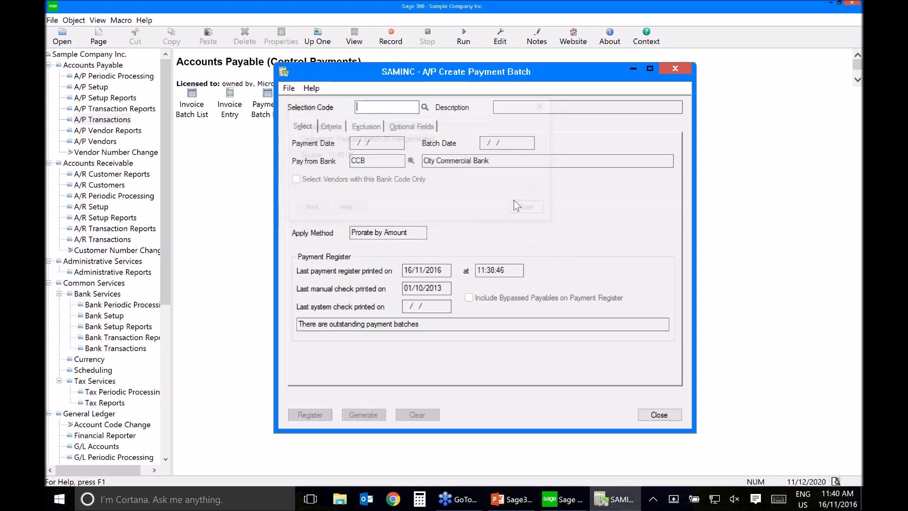
{"action": "left_click", "coordinate": [673, 421]}
Step: Open the Payment Batch List, print the checks for batch 30 from stock code APCK, and decline posting the batch
{"action": "left_click", "coordinate": [272, 111]}
{"action": "double_click", "coordinate": [272, 110]}
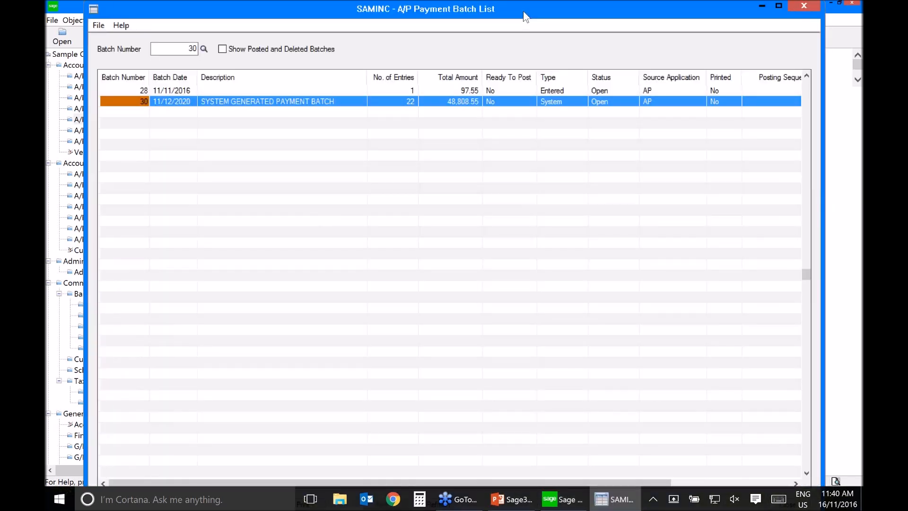
{"action": "double_click", "coordinate": [523, 11]}
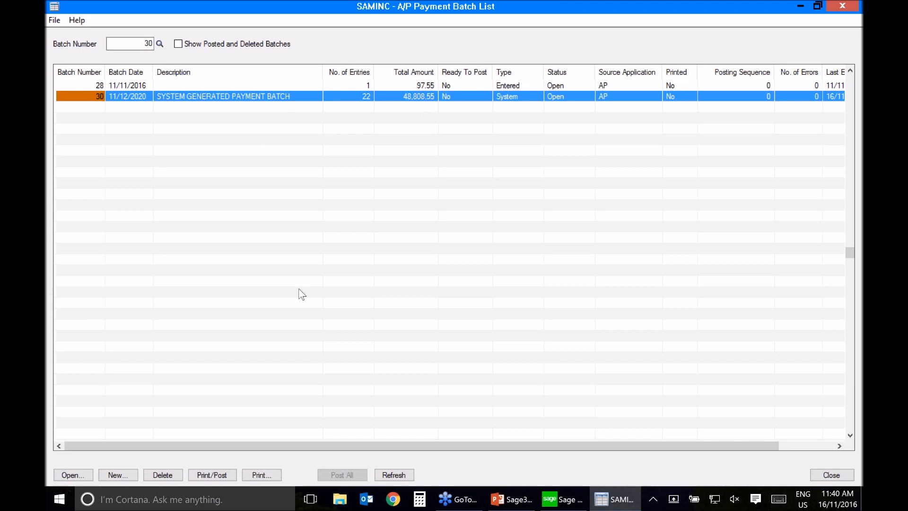
{"action": "left_click", "coordinate": [214, 475]}
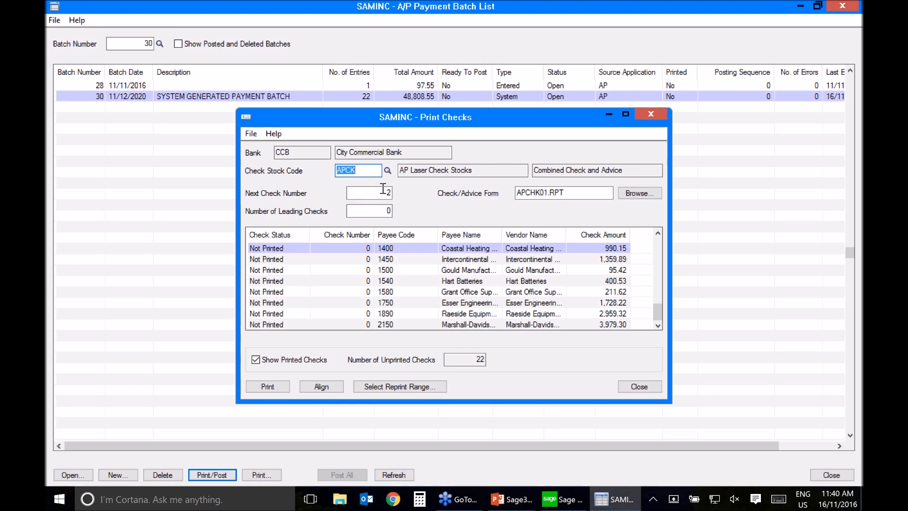
{"action": "left_click", "coordinate": [273, 388]}
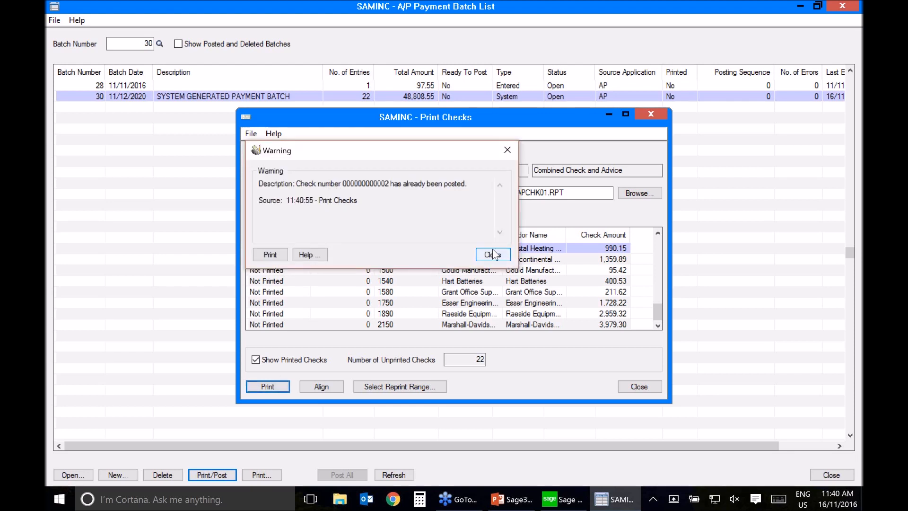
{"action": "left_click", "coordinate": [493, 255]}
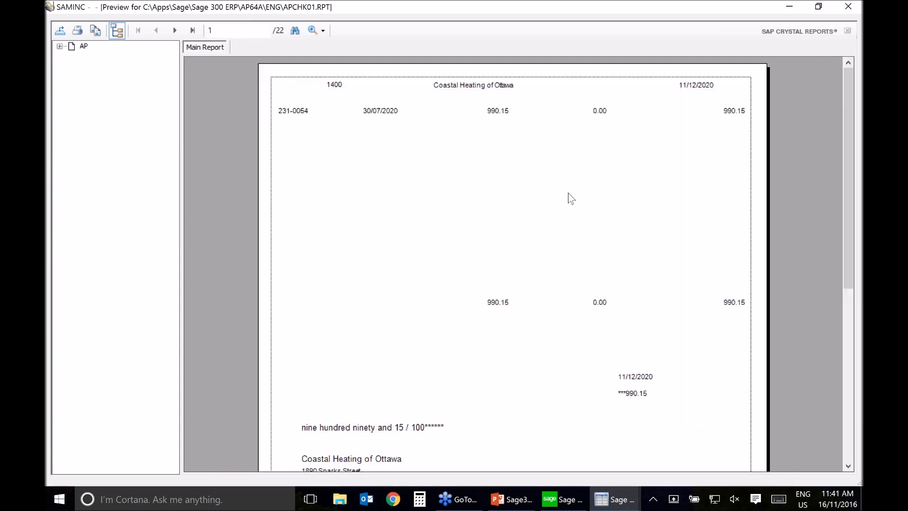
{"action": "left_click", "coordinate": [850, 6]}
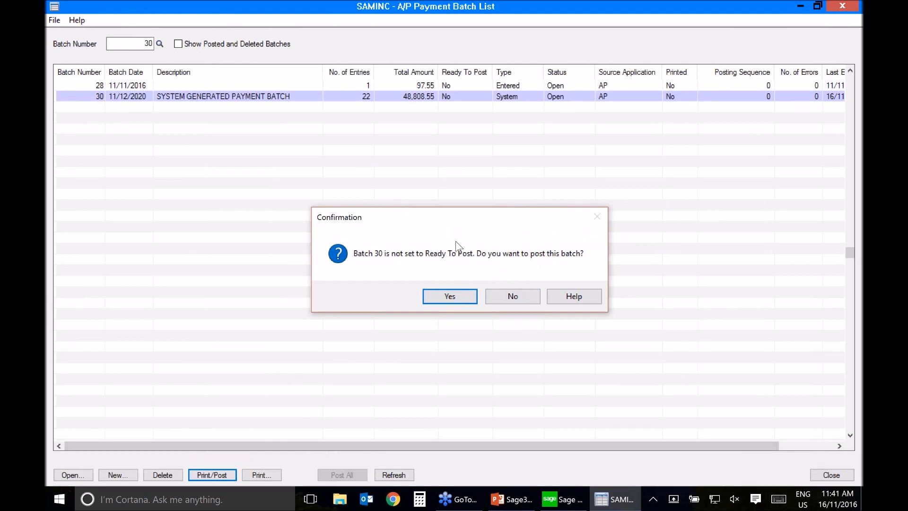
{"action": "left_click", "coordinate": [511, 295]}
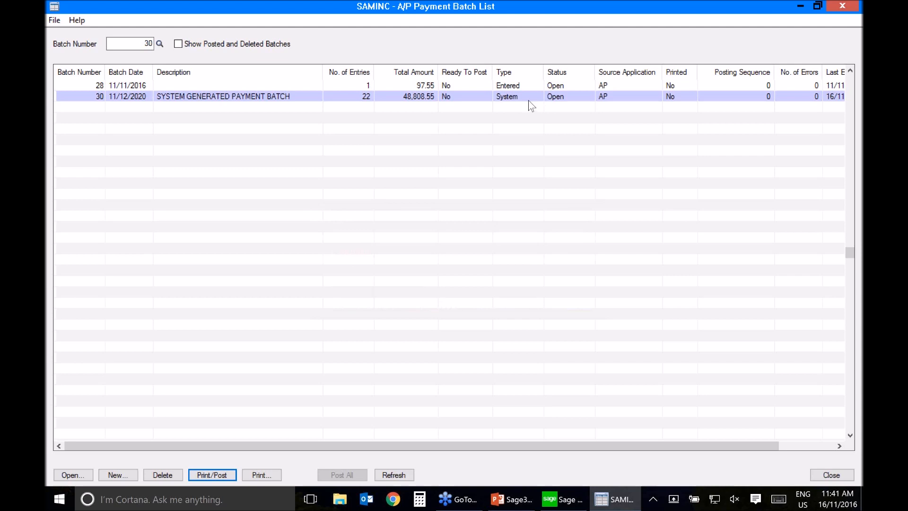
Step: Post the system-generated payment batch 30, and close the Payment Batch List
{"action": "left_click", "coordinate": [561, 99]}
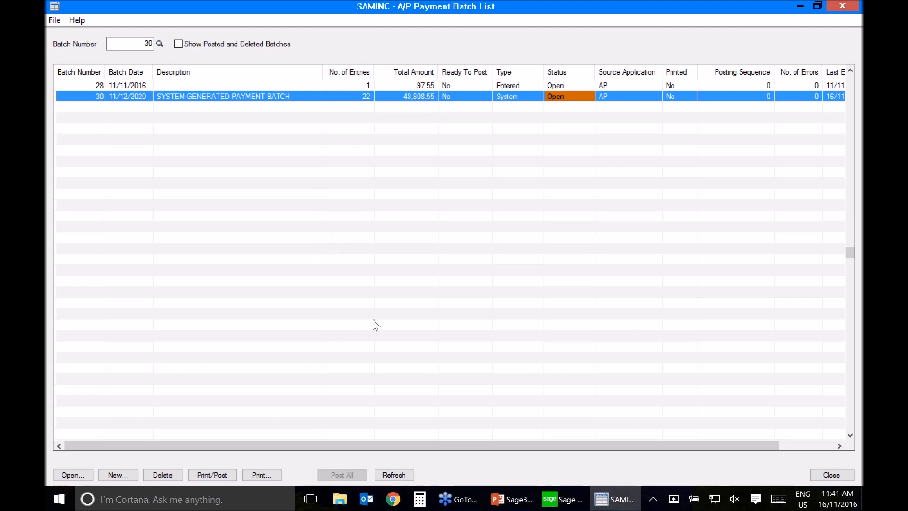
{"action": "left_click", "coordinate": [211, 474]}
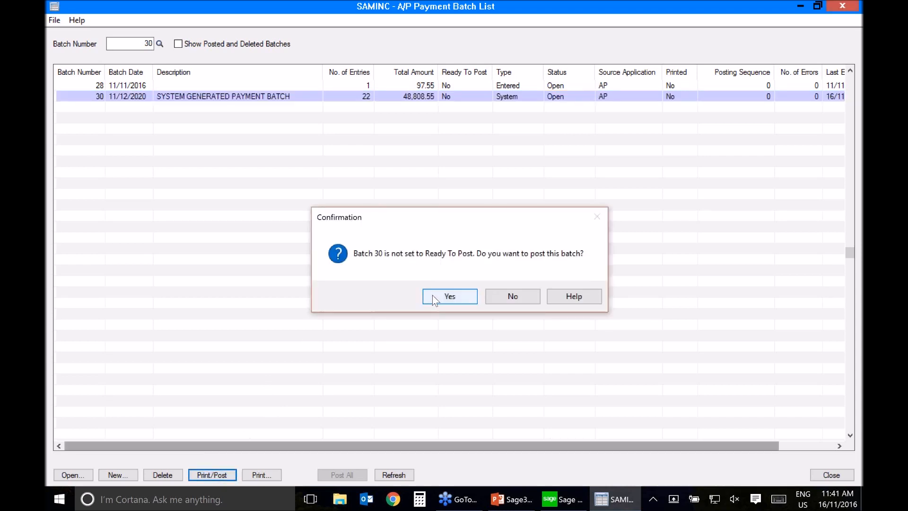
{"action": "left_click", "coordinate": [434, 297]}
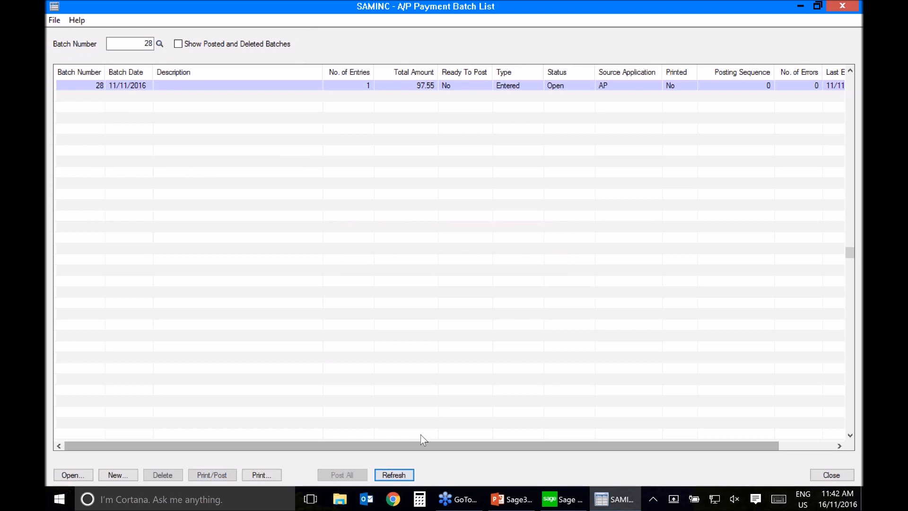
{"action": "left_click", "coordinate": [832, 475]}
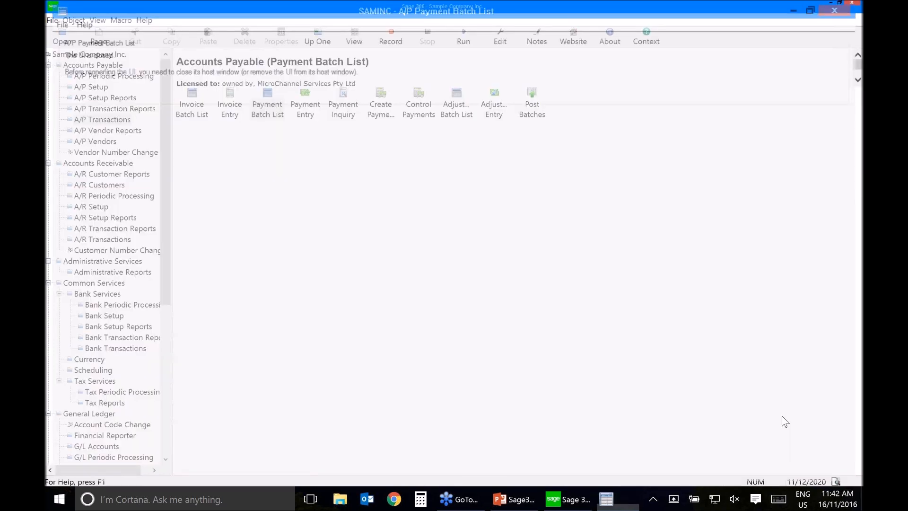
Step: In the Invoice Batch List, set retainage batch 37 and recurring batch 40 to Ready To Post, and post all ready batches
{"action": "double_click", "coordinate": [192, 106]}
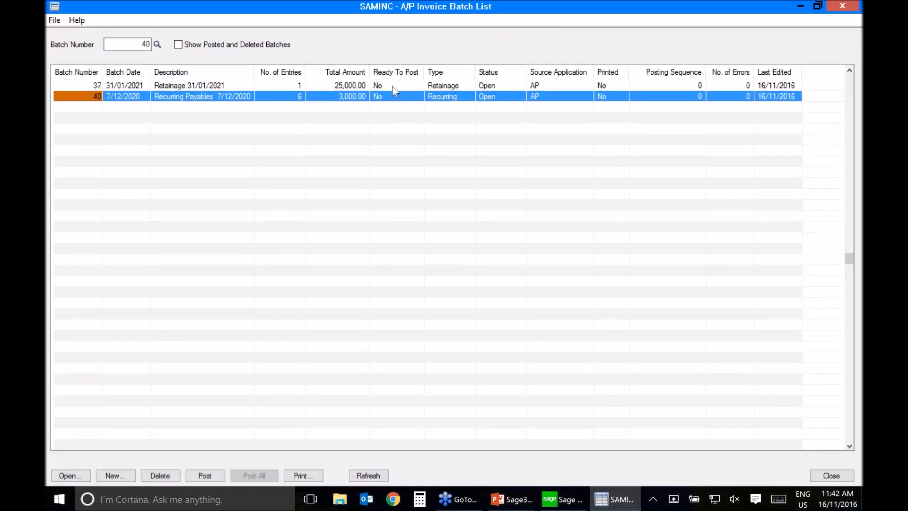
{"action": "left_click", "coordinate": [392, 86]}
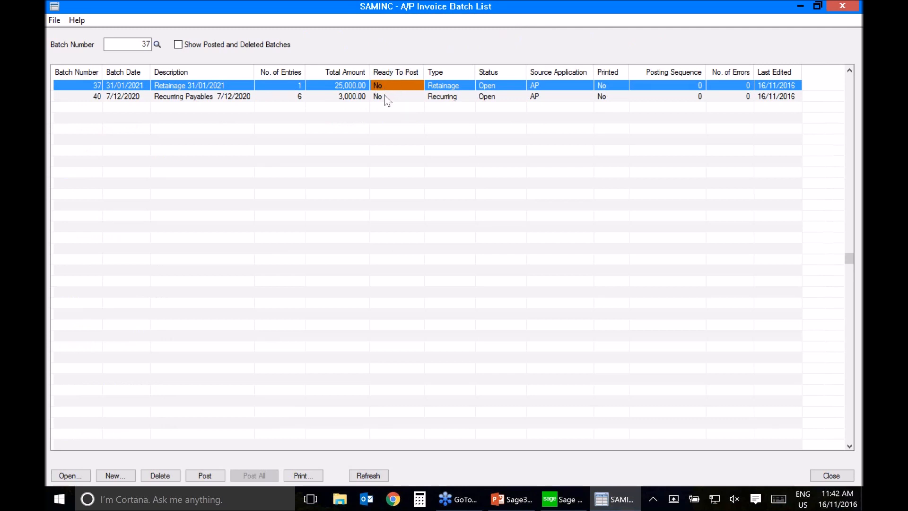
{"action": "double_click", "coordinate": [396, 86]}
{"action": "left_click", "coordinate": [391, 98]}
{"action": "double_click", "coordinate": [391, 98]}
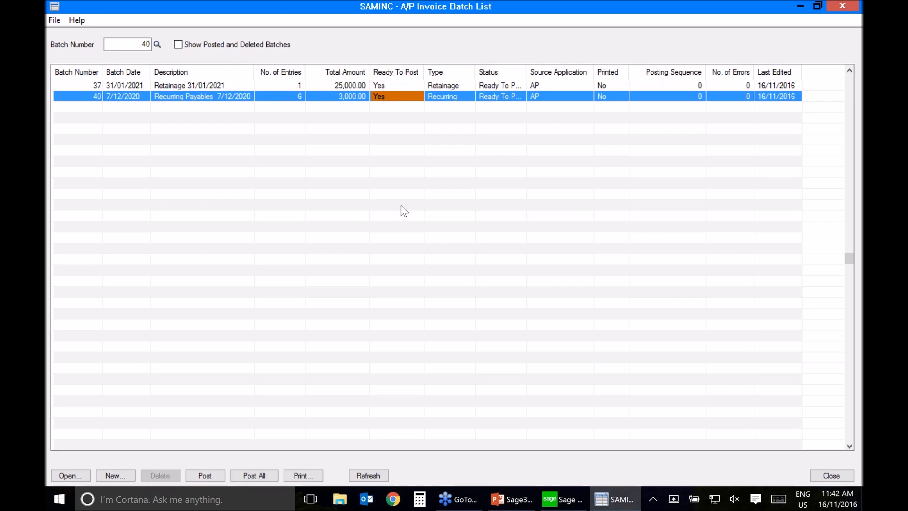
{"action": "left_click", "coordinate": [257, 475]}
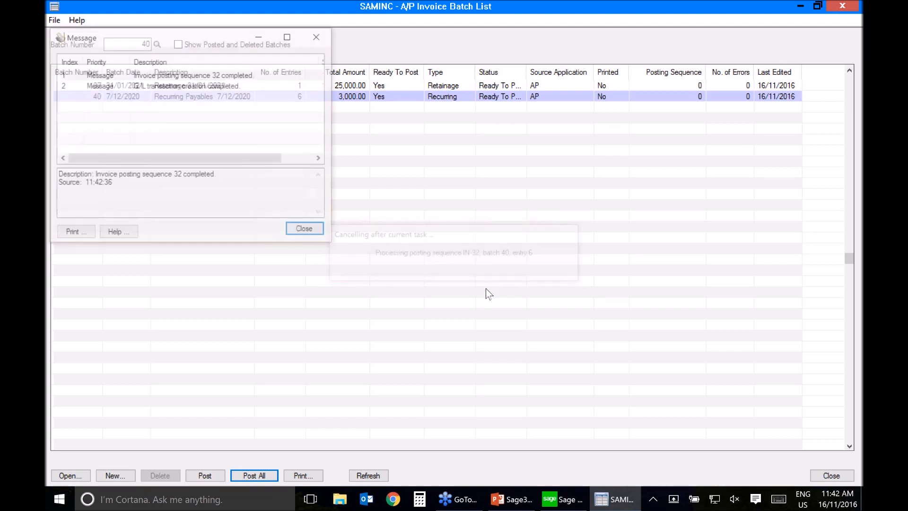
Step: Close the Invoice Batch List, and list the payments with status Outstanding in Payment Inquiry
{"action": "left_click", "coordinate": [827, 475]}
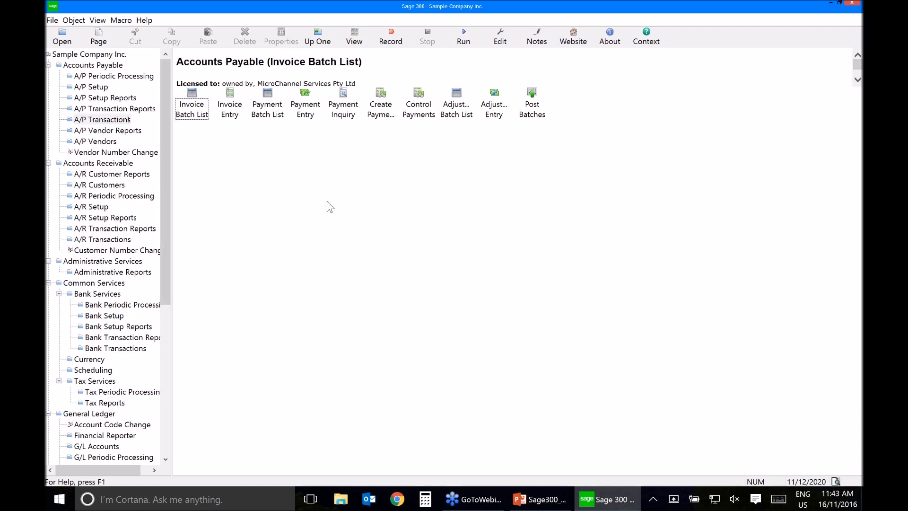
{"action": "double_click", "coordinate": [347, 102]}
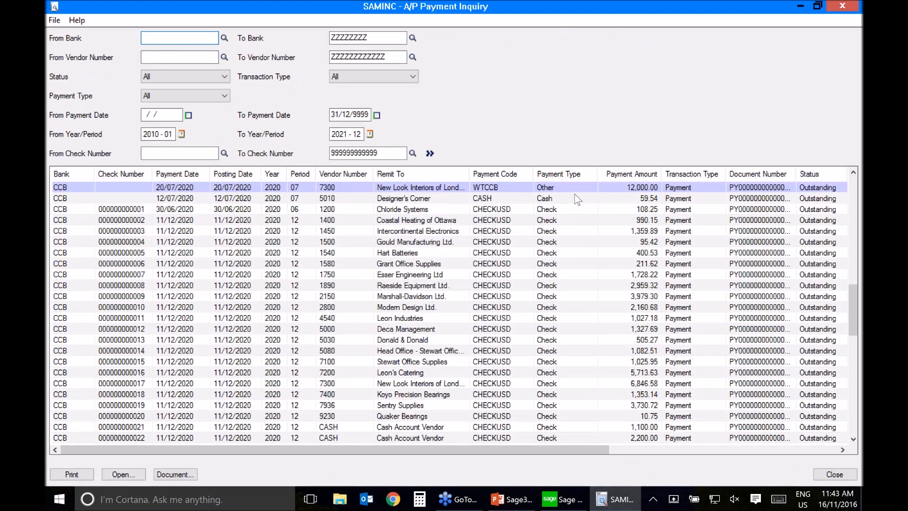
{"action": "left_click", "coordinate": [210, 76]}
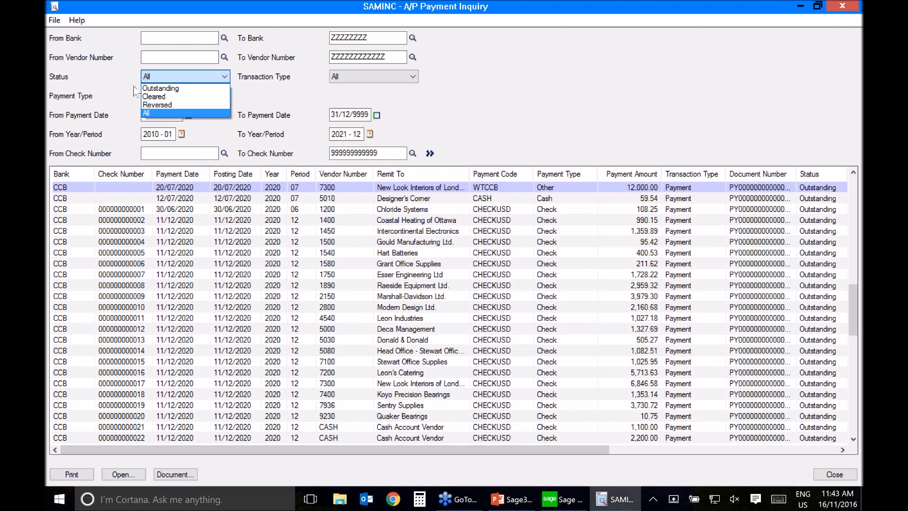
{"action": "left_click", "coordinate": [187, 90]}
{"action": "left_click", "coordinate": [430, 153]}
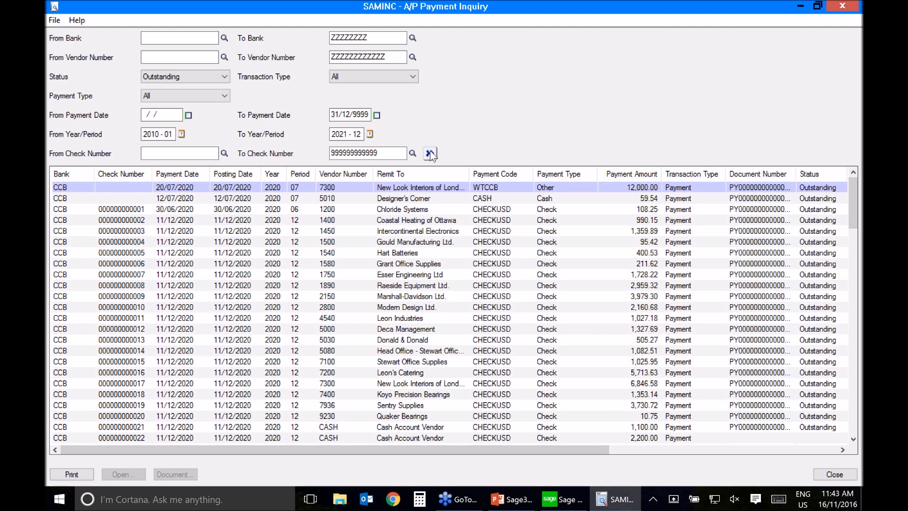
{"action": "left_click", "coordinate": [430, 153]}
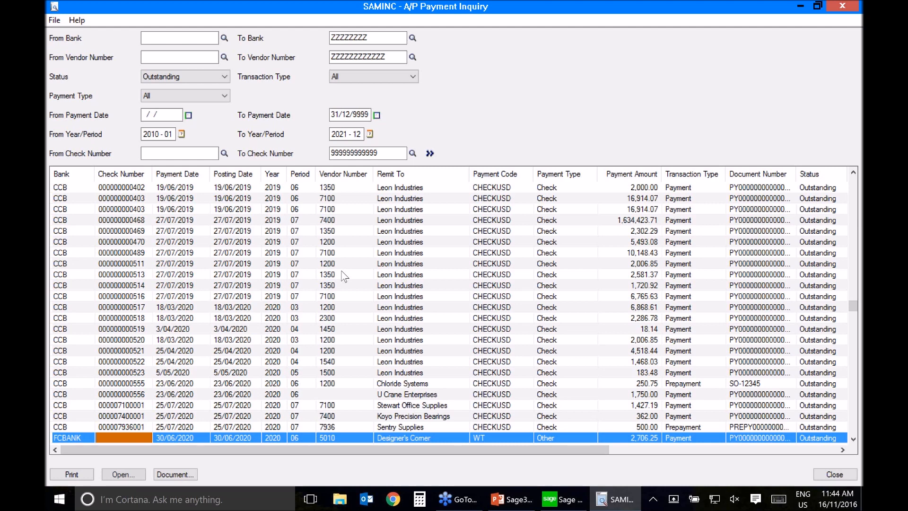
{"action": "key", "text": "Home"}
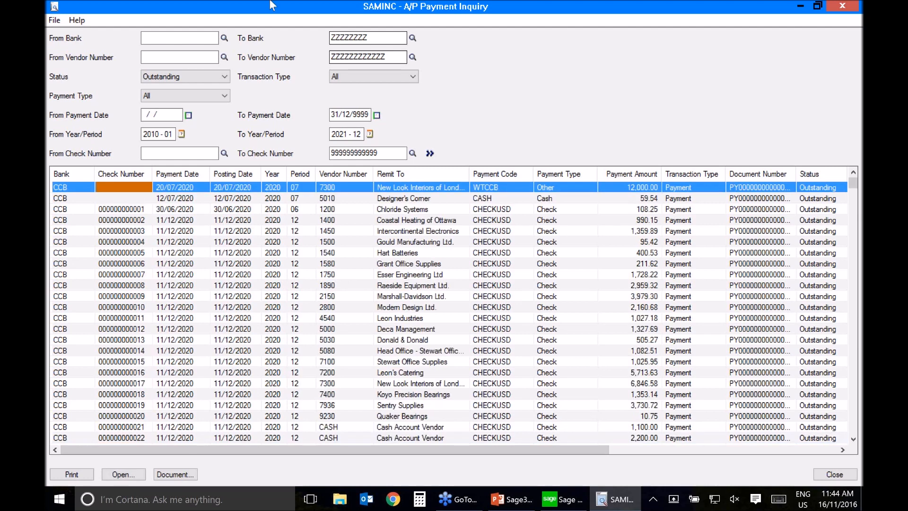
Step: List the Cleared payments, and list payments again with the status filter set to All
{"action": "left_click", "coordinate": [430, 154]}
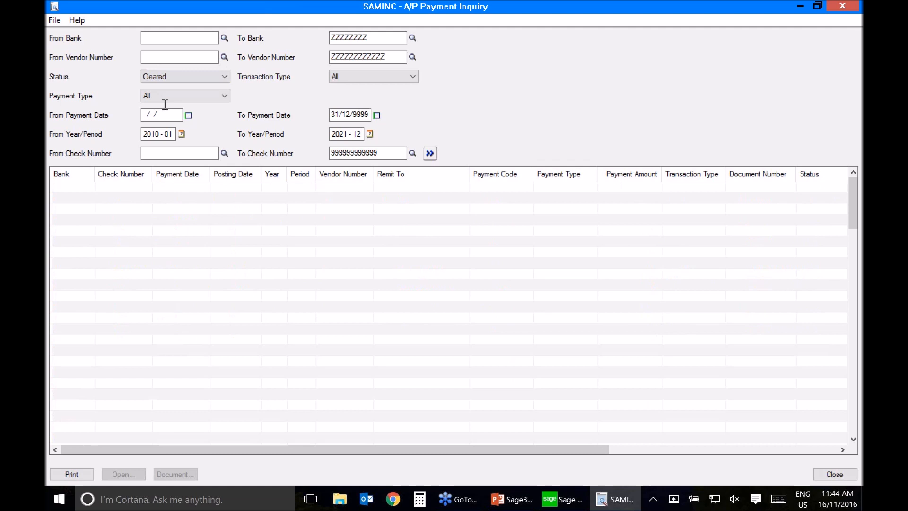
{"action": "left_click", "coordinate": [174, 77]}
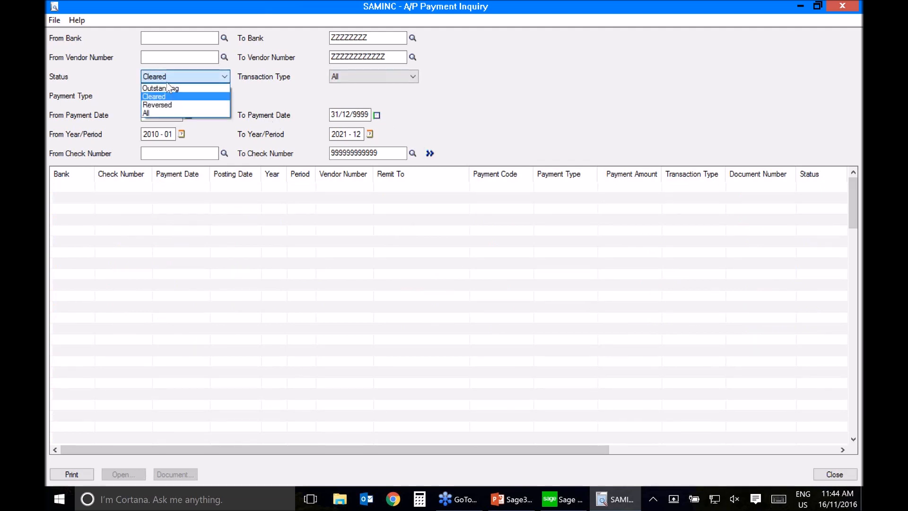
{"action": "left_click", "coordinate": [164, 113]}
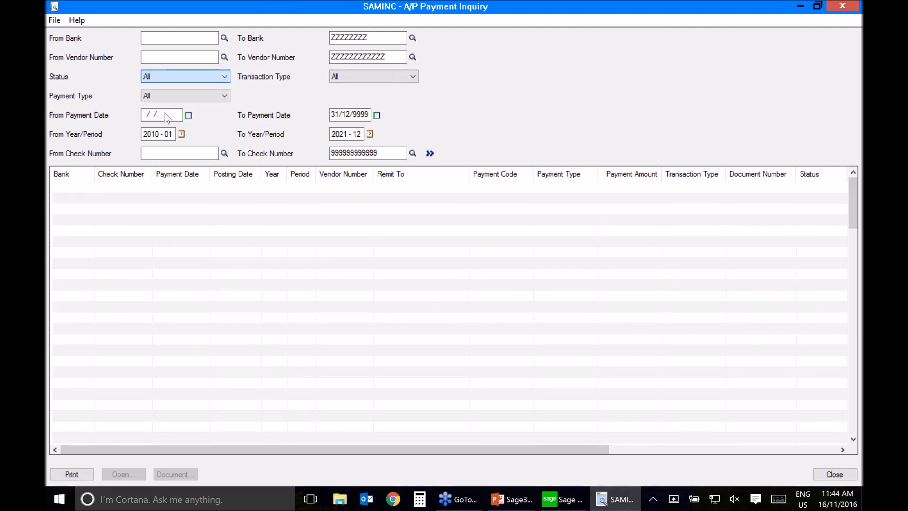
{"action": "left_click", "coordinate": [430, 153]}
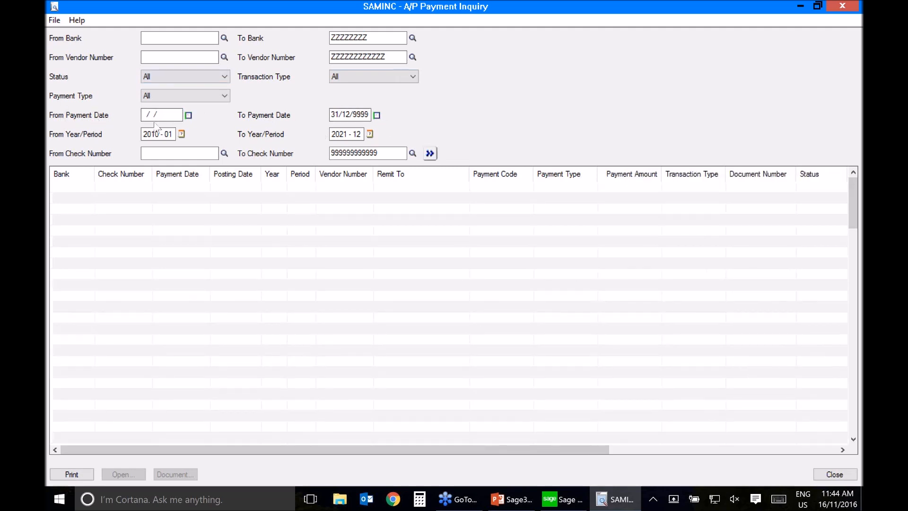
{"action": "left_click", "coordinate": [430, 154]}
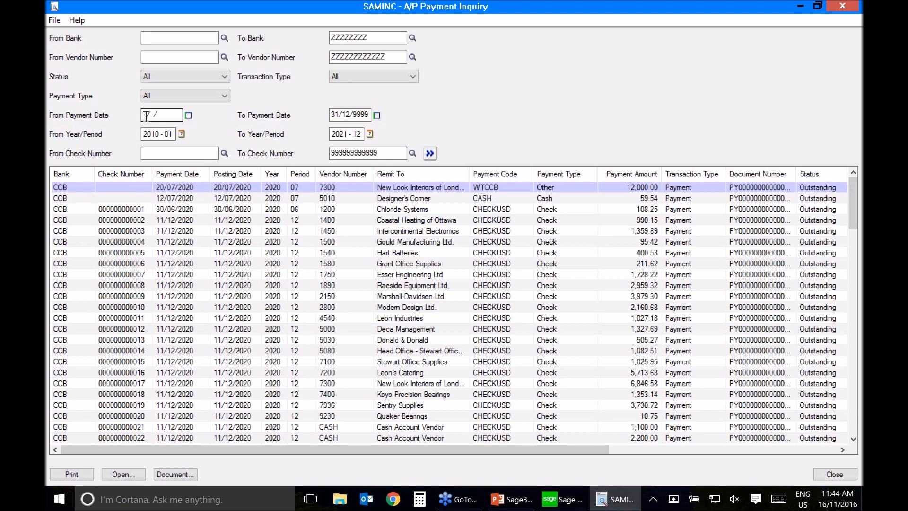
Step: Limit the payment inquiry to payment dates from 01/12/2020 to 31/12/2020, and refresh the list
{"action": "left_click", "coordinate": [189, 115]}
{"action": "left_click", "coordinate": [189, 116]}
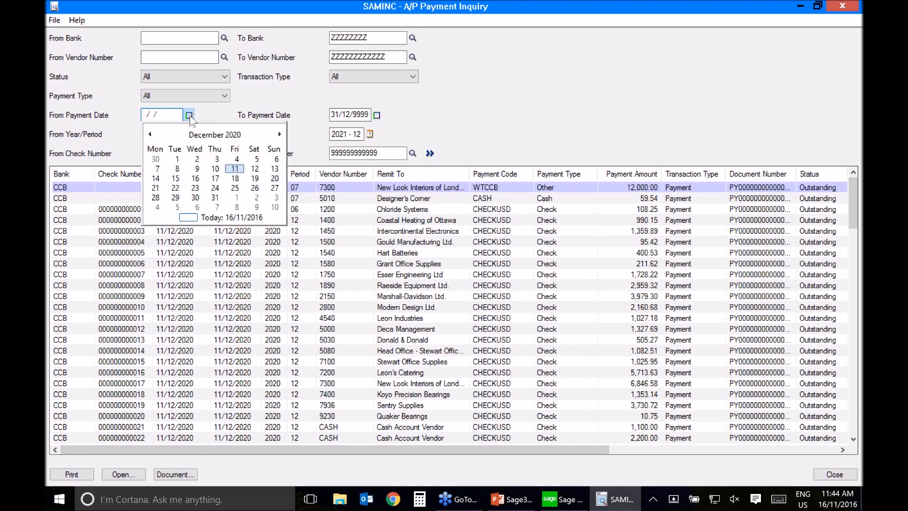
{"action": "left_click", "coordinate": [177, 159]}
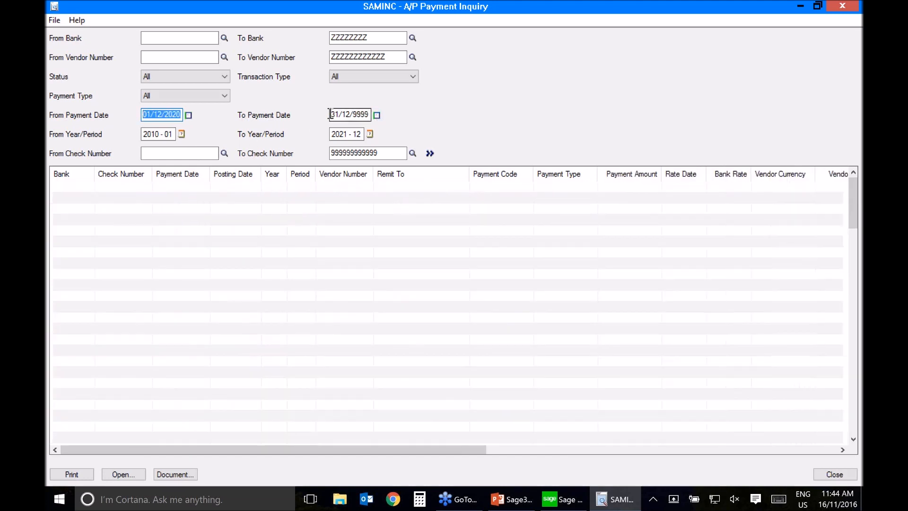
{"action": "double_click", "coordinate": [351, 114]}
{"action": "type", "text": "01/12/2020"}
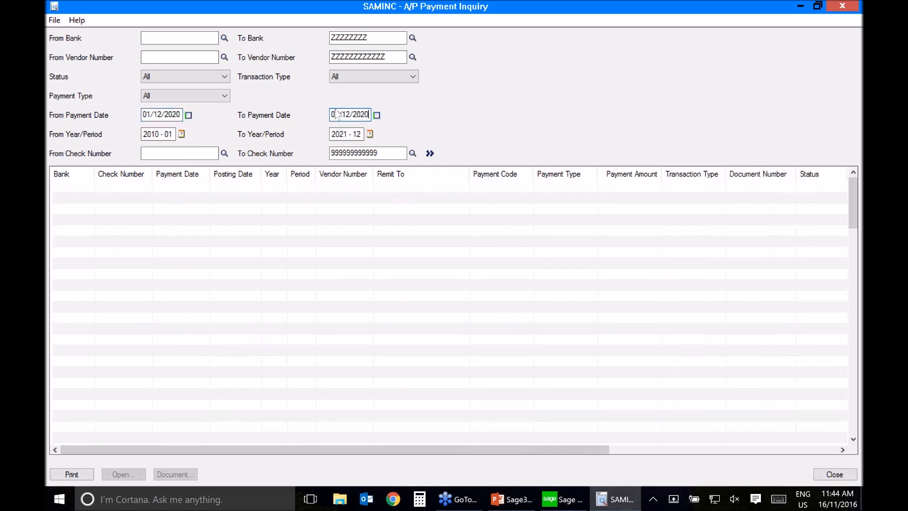
{"action": "left_click", "coordinate": [339, 114]}
{"action": "key", "text": "BackSpace"}
{"action": "key", "text": "BackSpace"}
{"action": "type", "text": "31"}
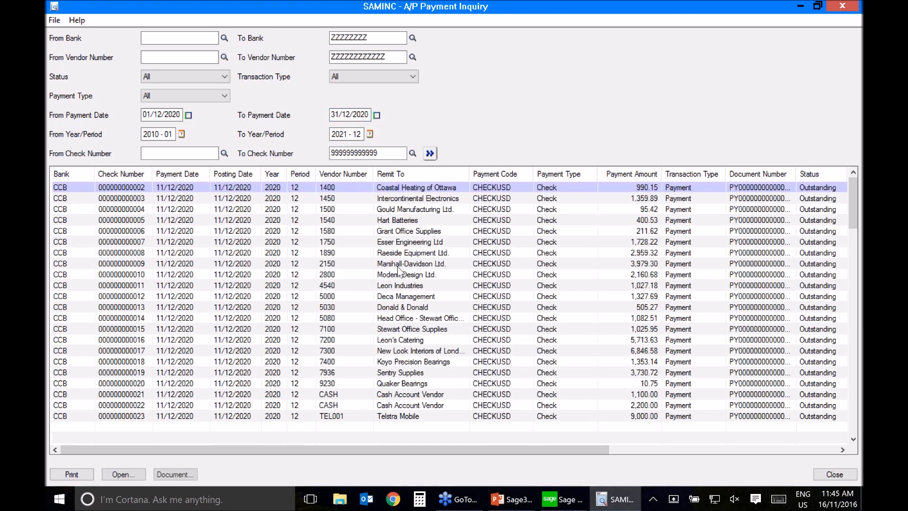
{"action": "left_click", "coordinate": [426, 394]}
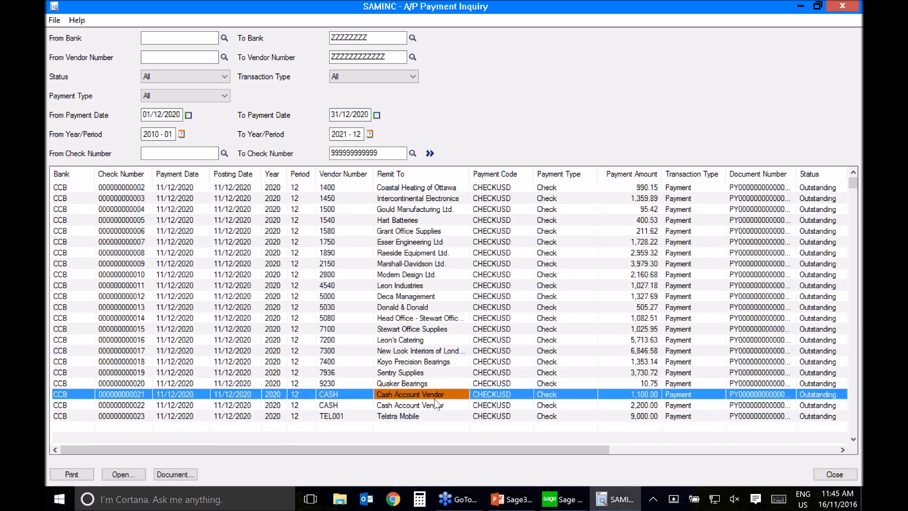
{"action": "left_click", "coordinate": [437, 405]}
{"action": "left_click", "coordinate": [134, 478]}
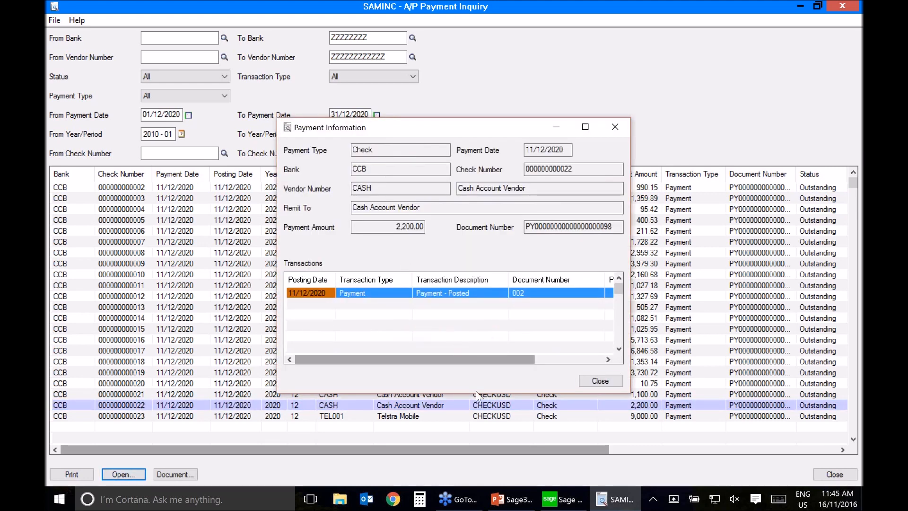
{"action": "left_click", "coordinate": [595, 383]}
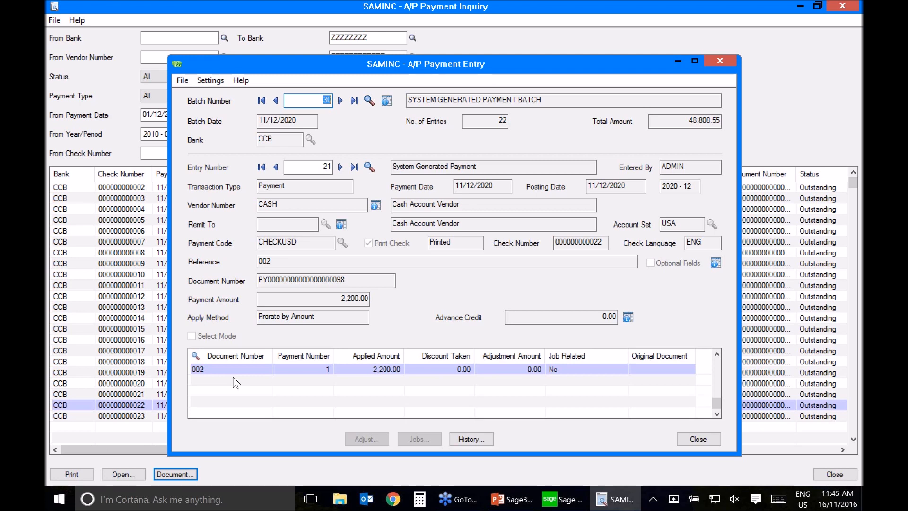
{"action": "key", "text": "Escape"}
Step: View the source payment entries for the Telstra Mobile and Sentry Supplies checks, closing each one
{"action": "left_click", "coordinate": [398, 416]}
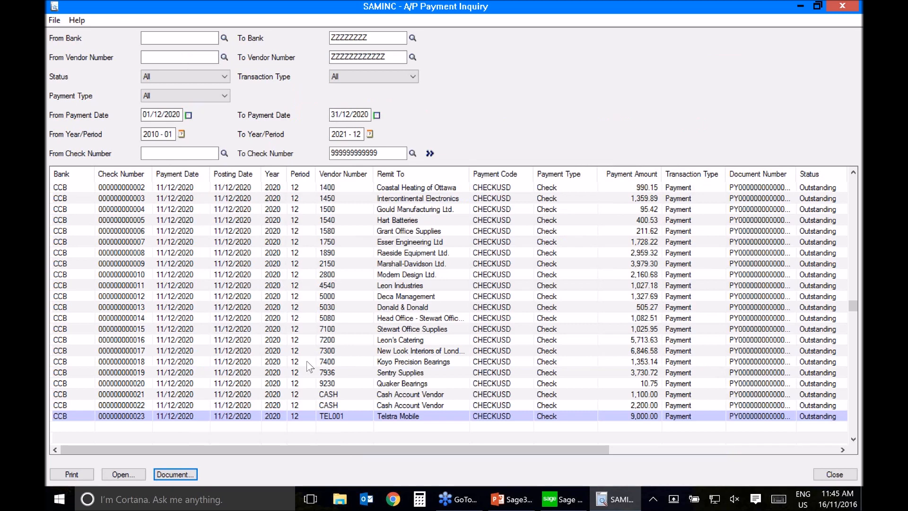
{"action": "key", "text": "Return"}
{"action": "key", "text": "Escape"}
{"action": "left_click", "coordinate": [421, 373]}
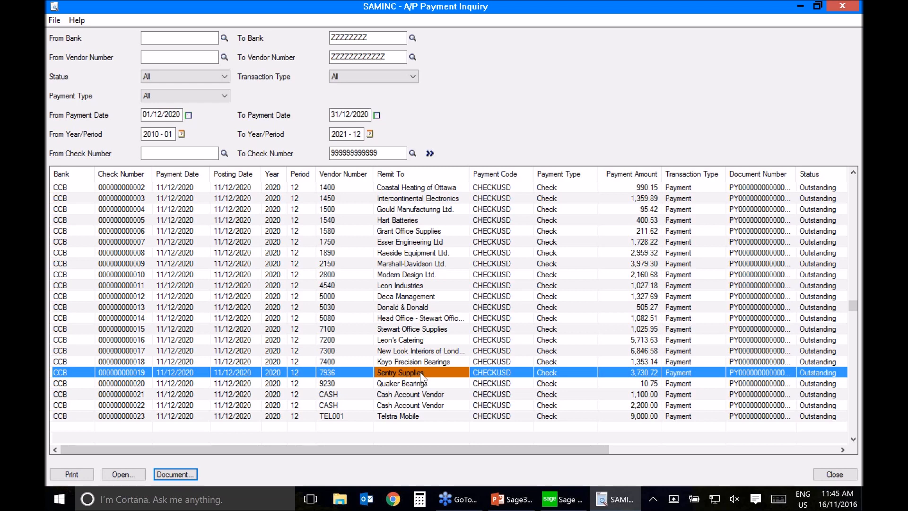
{"action": "double_click", "coordinate": [421, 376]}
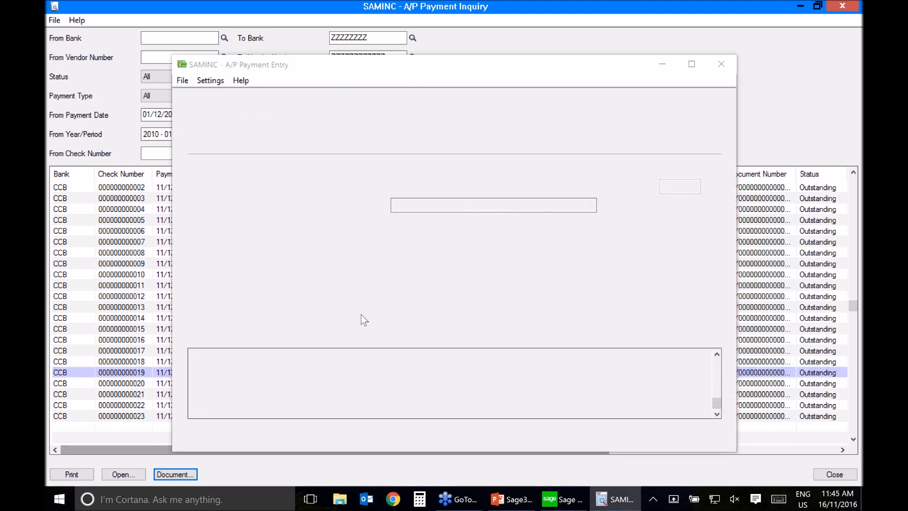
{"action": "left_click", "coordinate": [713, 440]}
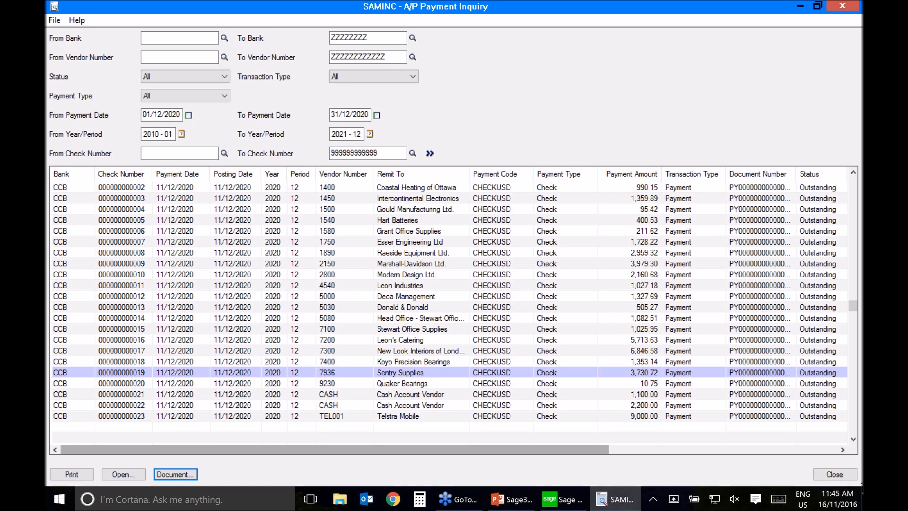
Step: Close Payment Inquiry, and open the Vendor Groups report from the A/P Vendor Groups window
{"action": "left_click", "coordinate": [835, 475]}
{"action": "left_click", "coordinate": [105, 142]}
{"action": "double_click", "coordinate": [193, 99]}
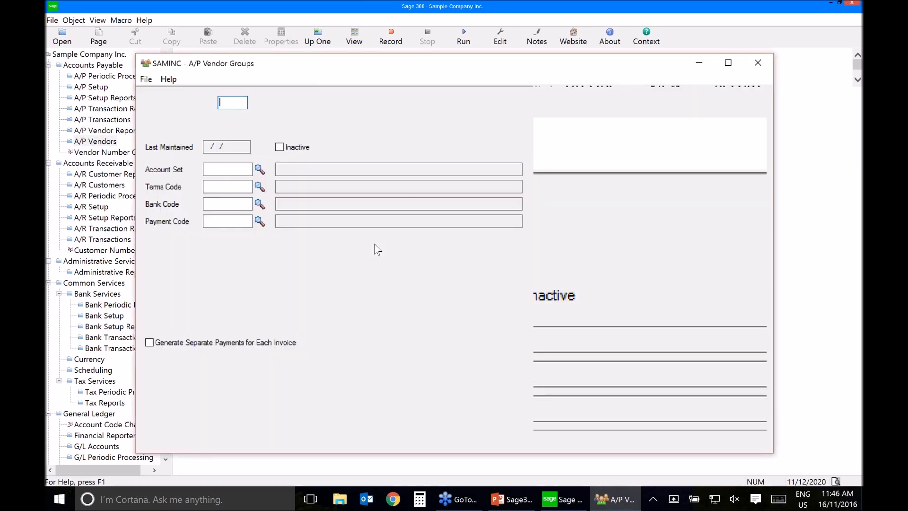
{"action": "left_click", "coordinate": [146, 79]}
{"action": "left_click", "coordinate": [142, 95]}
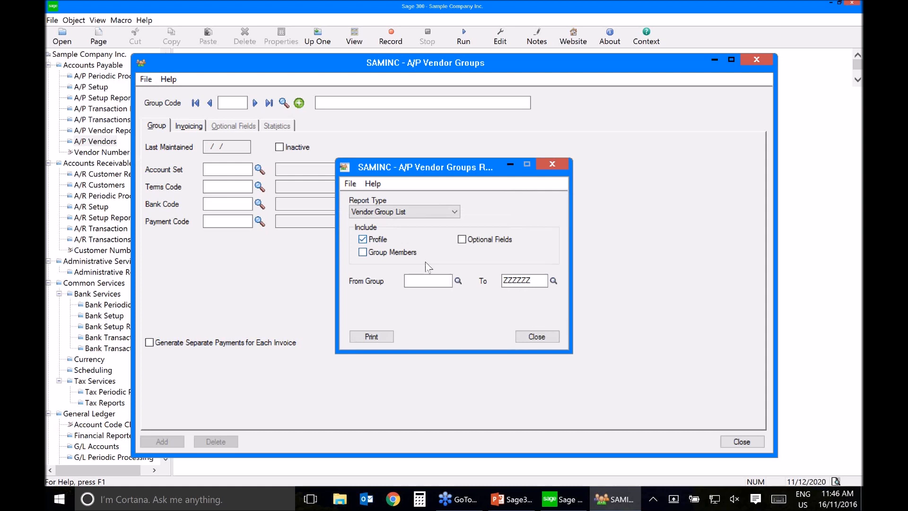
Step: Print the Vendor Group Statistics report for 2020, periods 12 to 12, including counts, and review and close the preview
{"action": "left_click", "coordinate": [396, 212]}
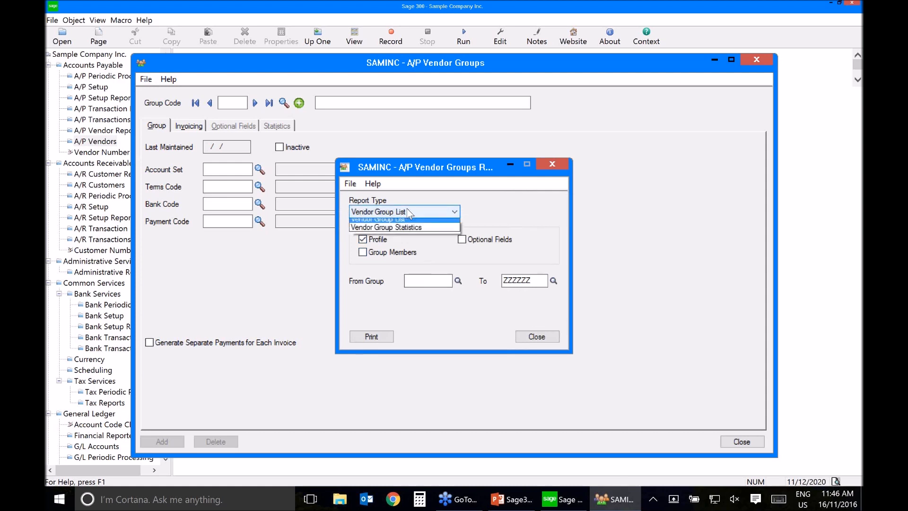
{"action": "left_click", "coordinate": [397, 232]}
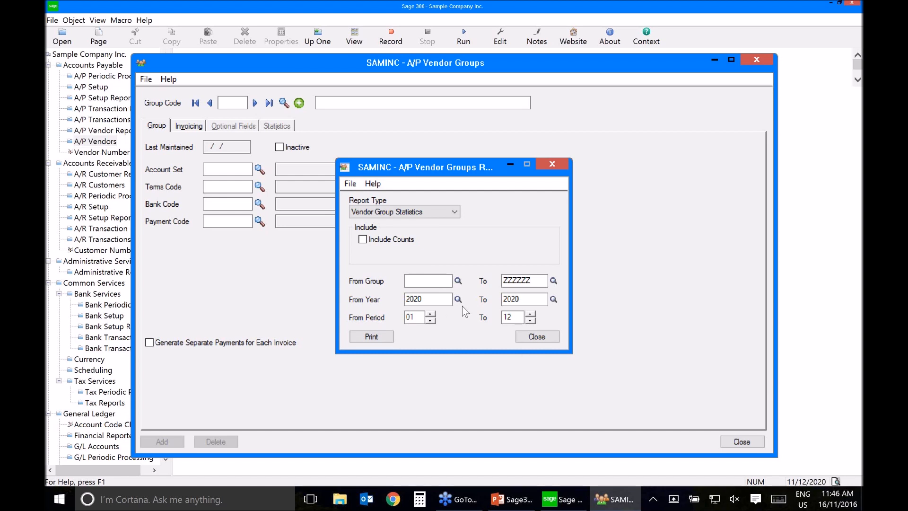
{"action": "double_click", "coordinate": [410, 317]}
{"action": "type", "text": "12"}
{"action": "left_click", "coordinate": [381, 241]}
{"action": "left_click", "coordinate": [373, 337]}
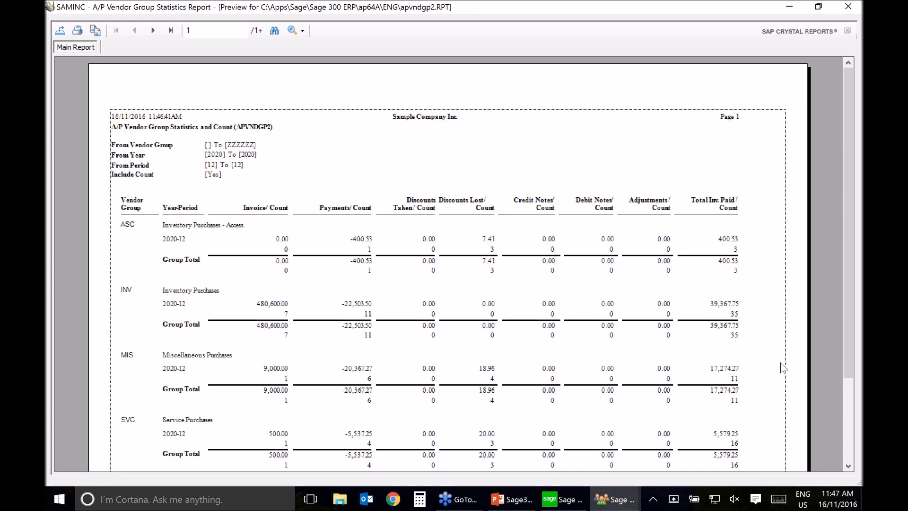
{"action": "scroll", "coordinate": [792, 373], "scroll_direction": "down", "scroll_amount": 3}
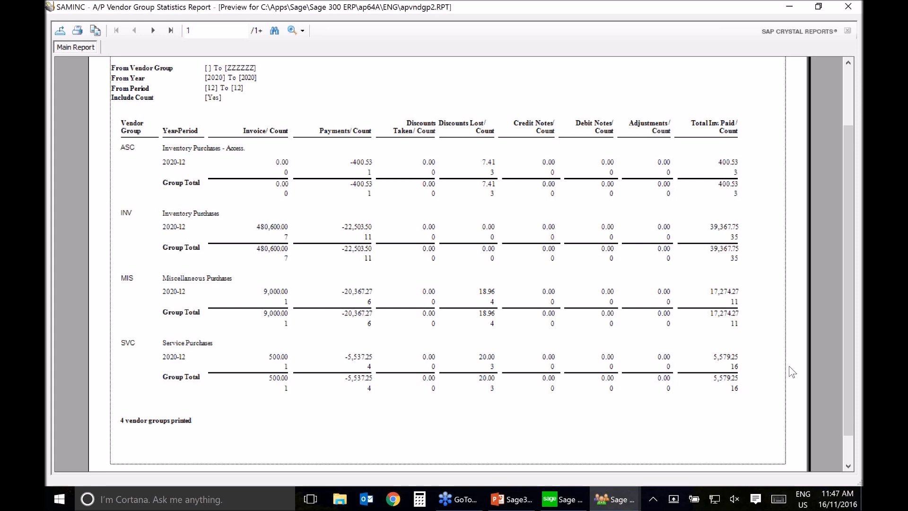
{"action": "left_click", "coordinate": [849, 6]}
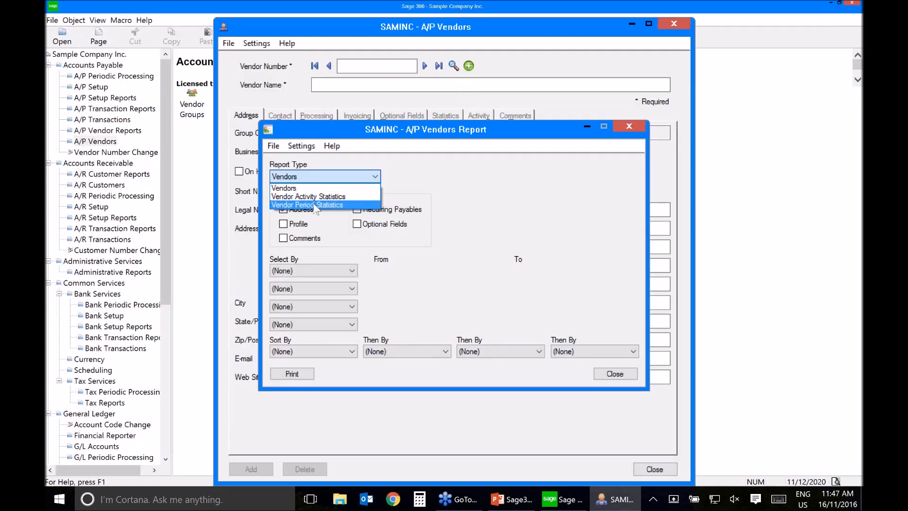
Step: Print the Vendor Period Statistics report for 2020, periods 12 to 12, including the number of documents, and close the preview
{"action": "left_click", "coordinate": [305, 204]}
{"action": "left_click_drag", "start_coordinate": [530, 224], "coordinate": [517, 225]}
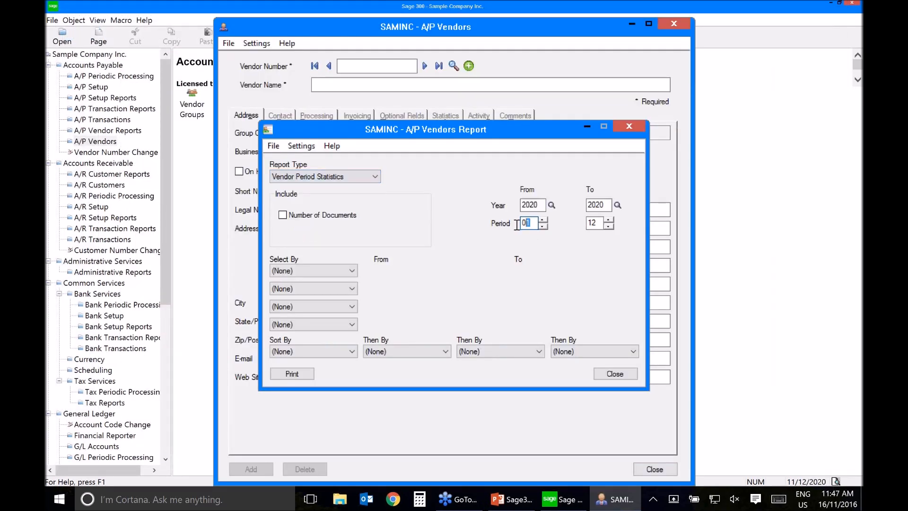
{"action": "type", "text": "12"}
{"action": "left_click", "coordinate": [337, 217]}
{"action": "left_click", "coordinate": [305, 374]}
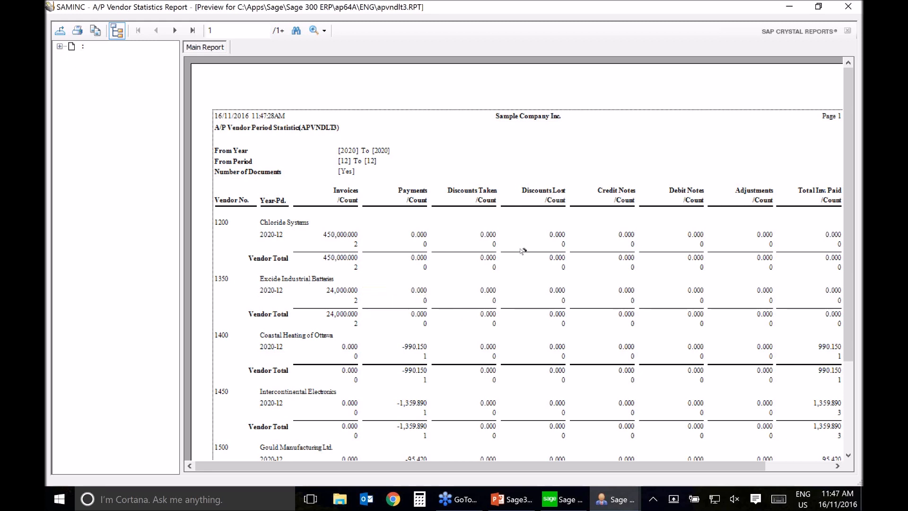
{"action": "left_click", "coordinate": [851, 6]}
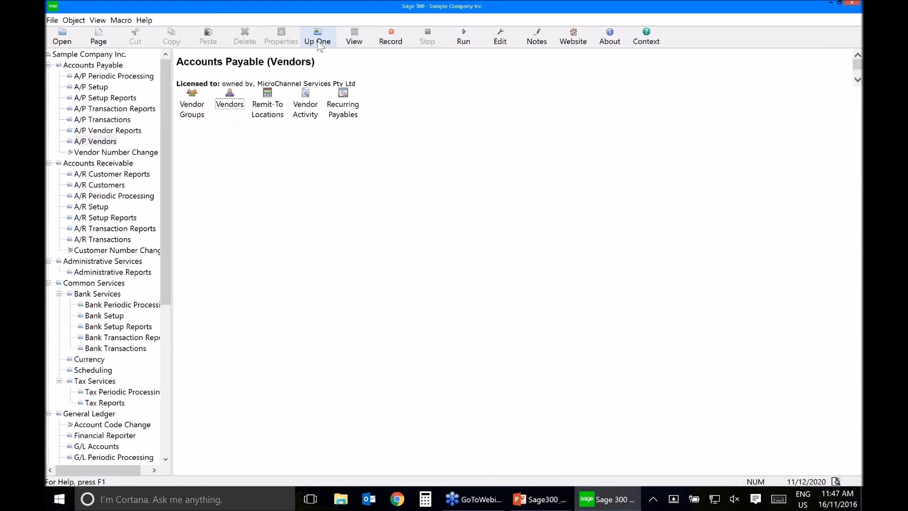
Step: Print the Aged Payables by Due Date report with both the age-as-of date and the cutoff date set to 31/01/2021
{"action": "left_click", "coordinate": [108, 109]}
{"action": "double_click", "coordinate": [458, 100]}
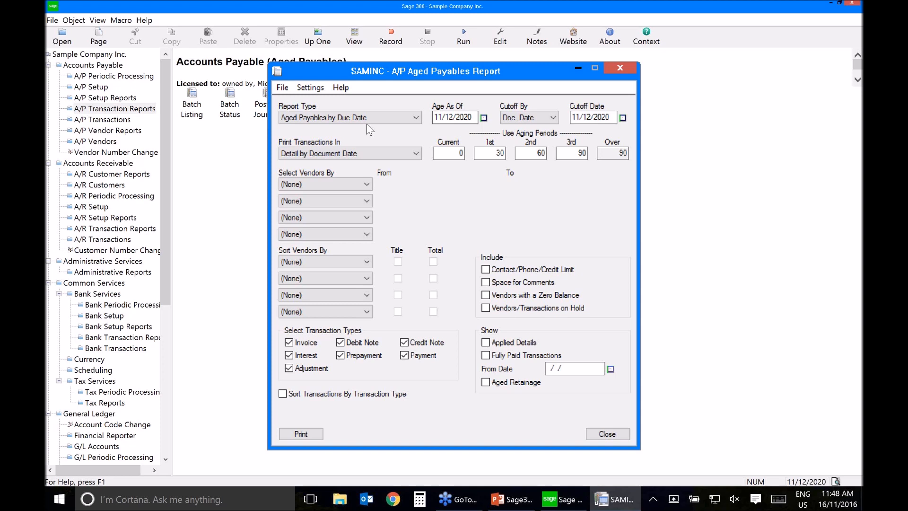
{"action": "left_click", "coordinate": [612, 116]}
{"action": "left_click_drag", "start_coordinate": [612, 117], "coordinate": [575, 117]}
{"action": "left_click", "coordinate": [486, 118]}
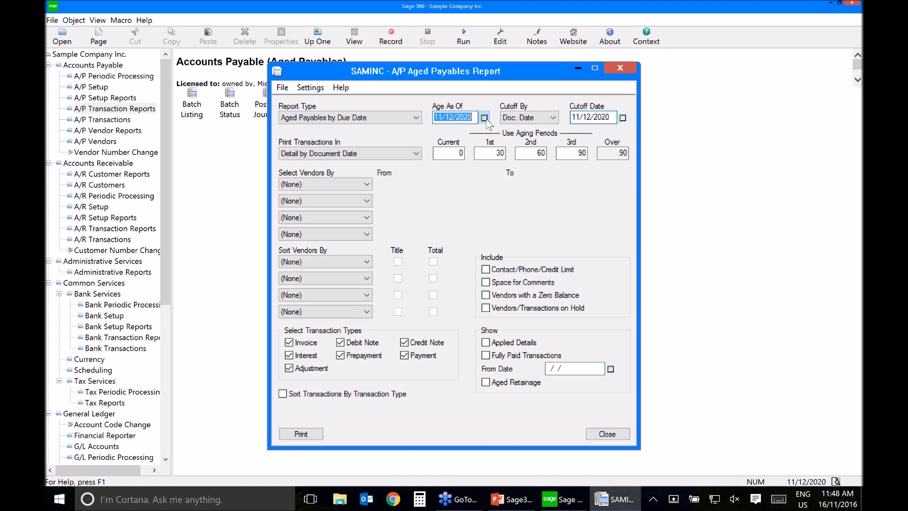
{"action": "left_click", "coordinate": [573, 137]}
{"action": "left_click", "coordinate": [564, 203]}
{"action": "left_click", "coordinate": [623, 118]}
{"action": "left_click", "coordinate": [711, 137]}
{"action": "left_click", "coordinate": [702, 202]}
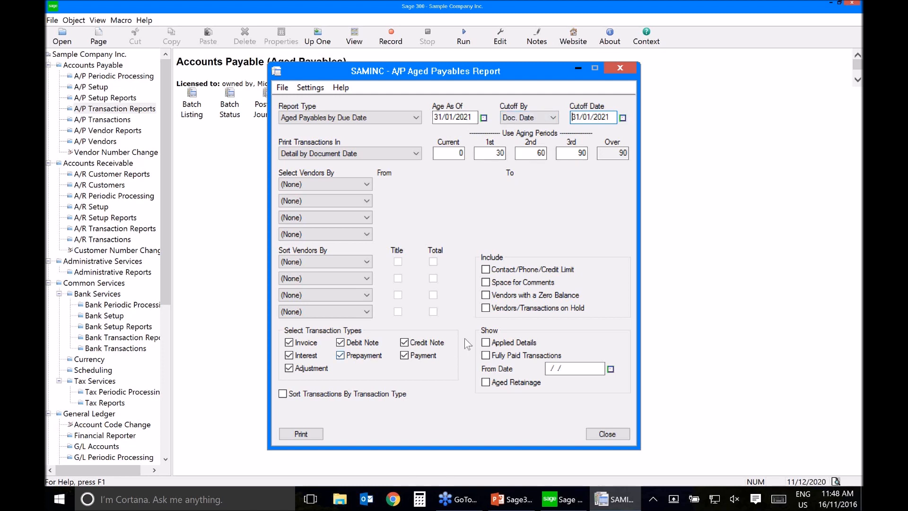
{"action": "left_click", "coordinate": [305, 436]}
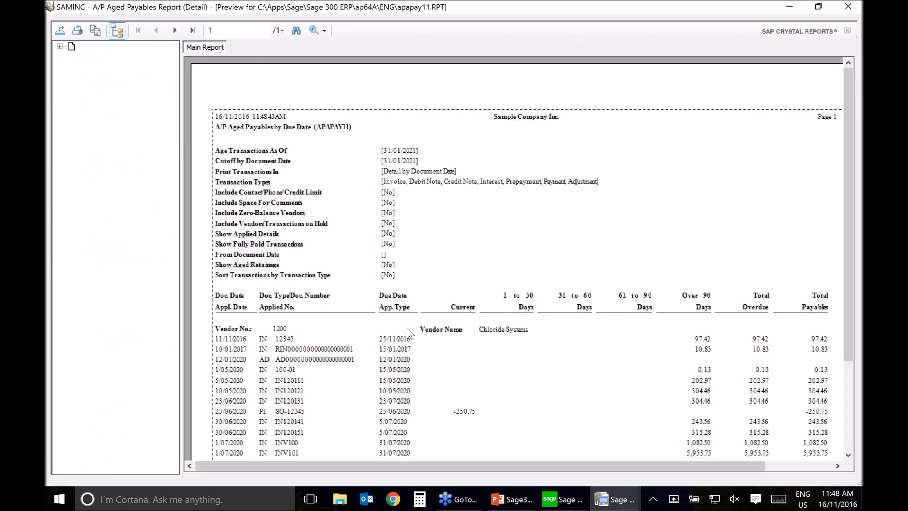
Step: Review both pages of the Aged Payables by Due Date detail report preview and close it
{"action": "scroll", "coordinate": [406, 327], "scroll_direction": "down", "scroll_amount": 5}
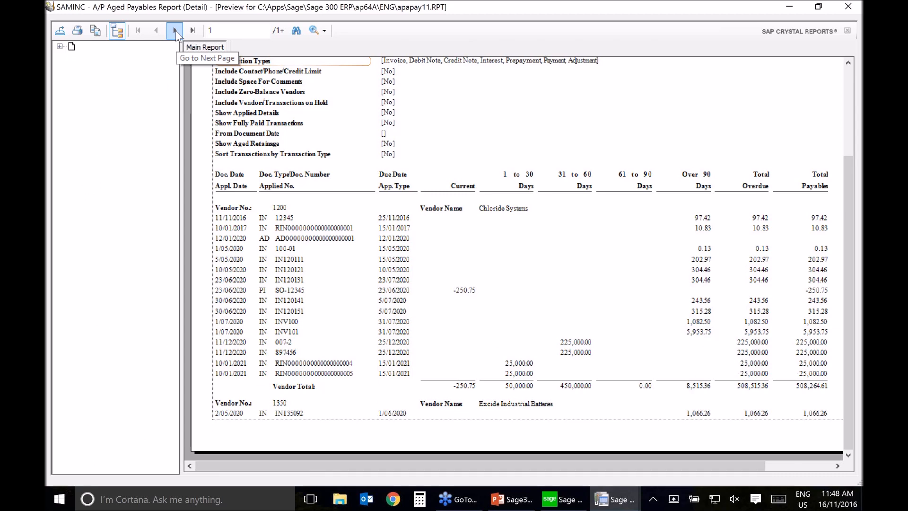
{"action": "left_click", "coordinate": [175, 30]}
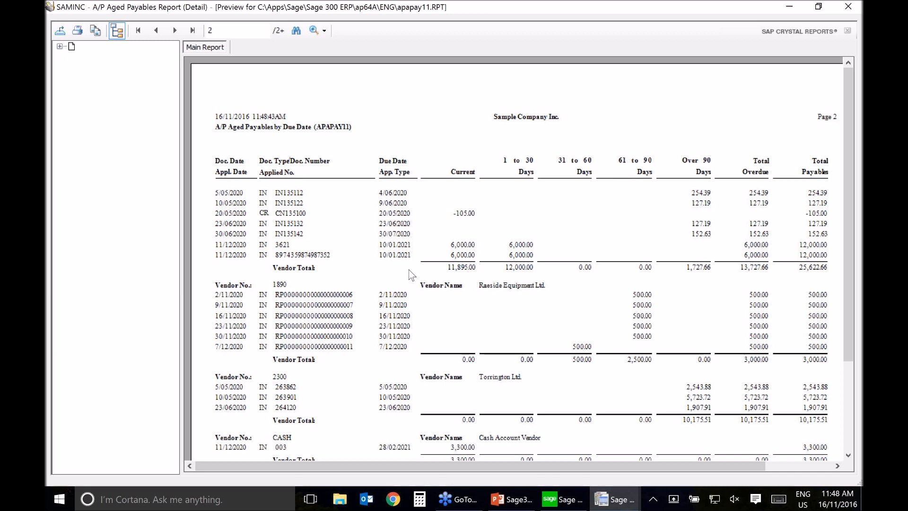
{"action": "left_click", "coordinate": [848, 6]}
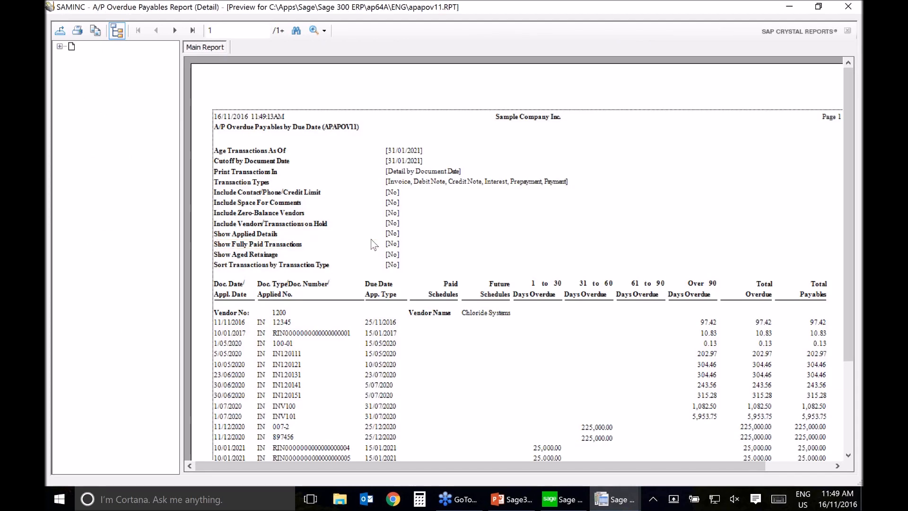
Step: Examine the overdue aging and future schedules on both pages of the Overdue Payables by Due Date detail report, and close the preview
{"action": "scroll", "coordinate": [519, 220], "scroll_direction": "down", "scroll_amount": 5}
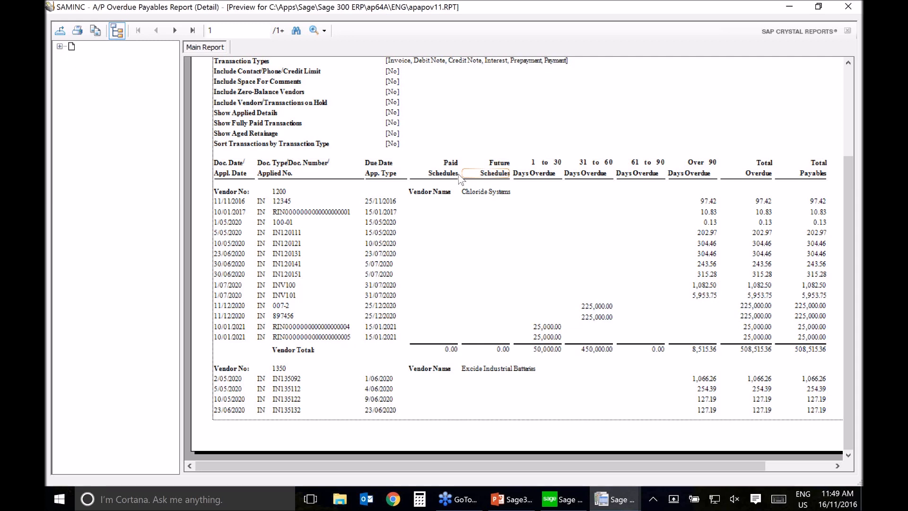
{"action": "left_click", "coordinate": [175, 32]}
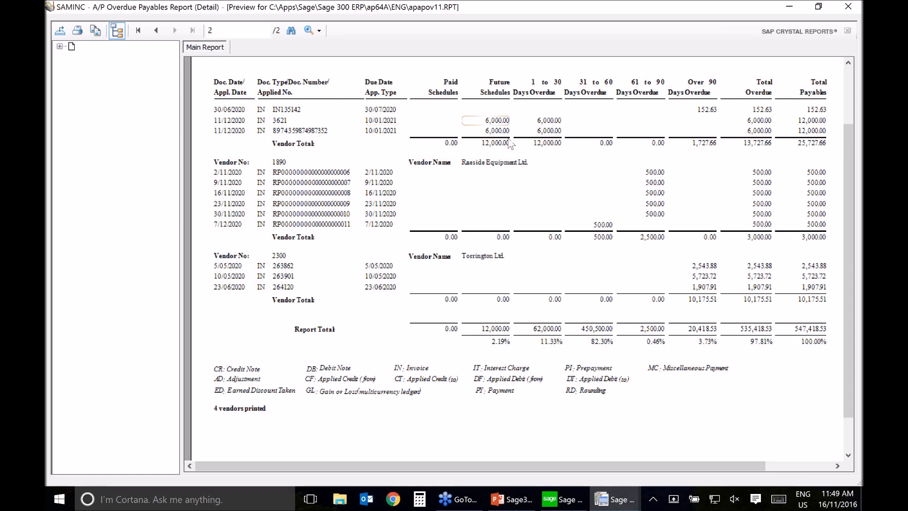
{"action": "scroll", "coordinate": [498, 304], "scroll_direction": "up", "scroll_amount": 3}
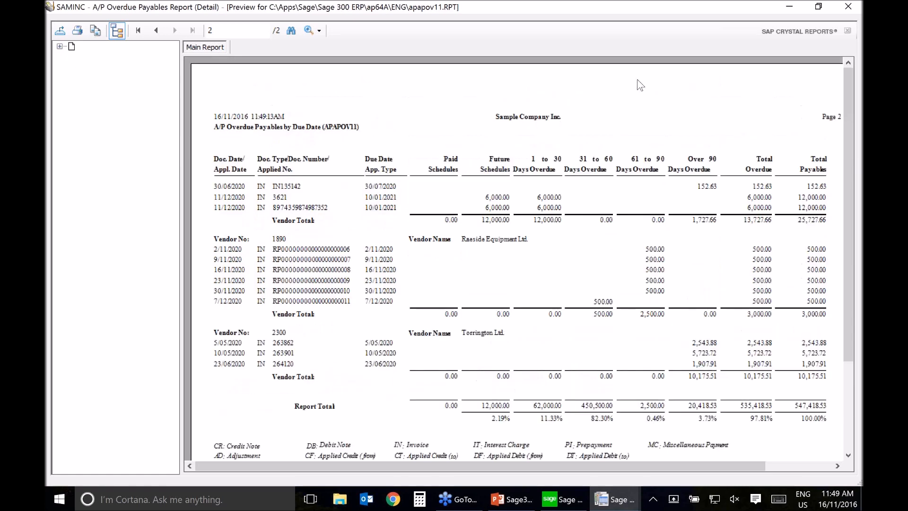
{"action": "left_click", "coordinate": [848, 6]}
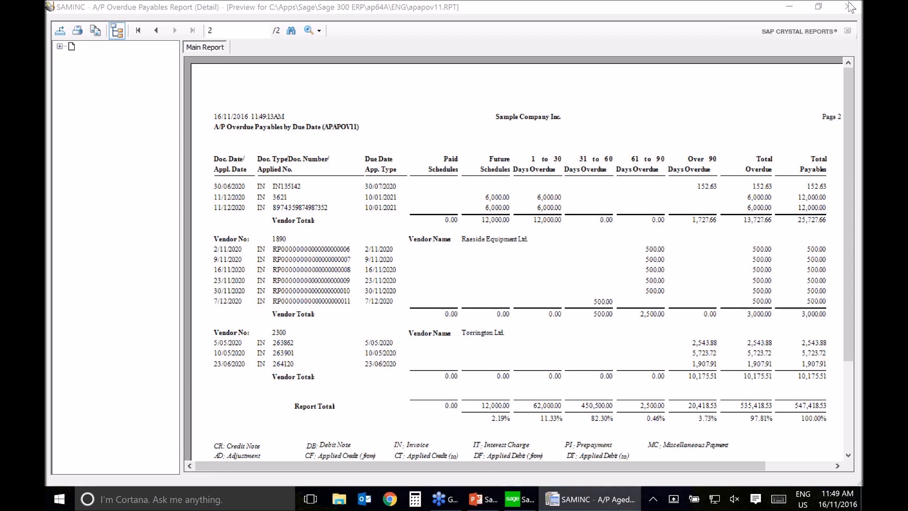
{"action": "left_click", "coordinate": [849, 6]}
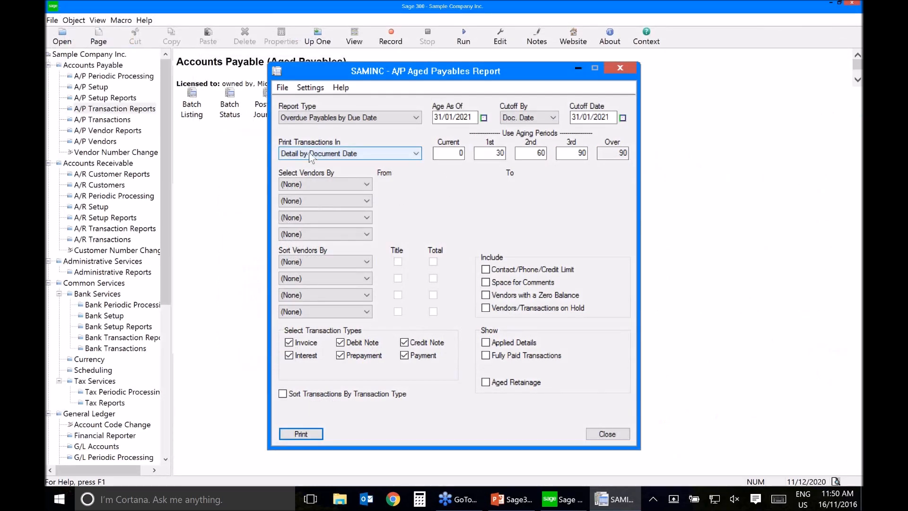
Step: Print the Overdue Payables by Due Date report with transactions in Summary, and close the preview
{"action": "left_click", "coordinate": [407, 157]}
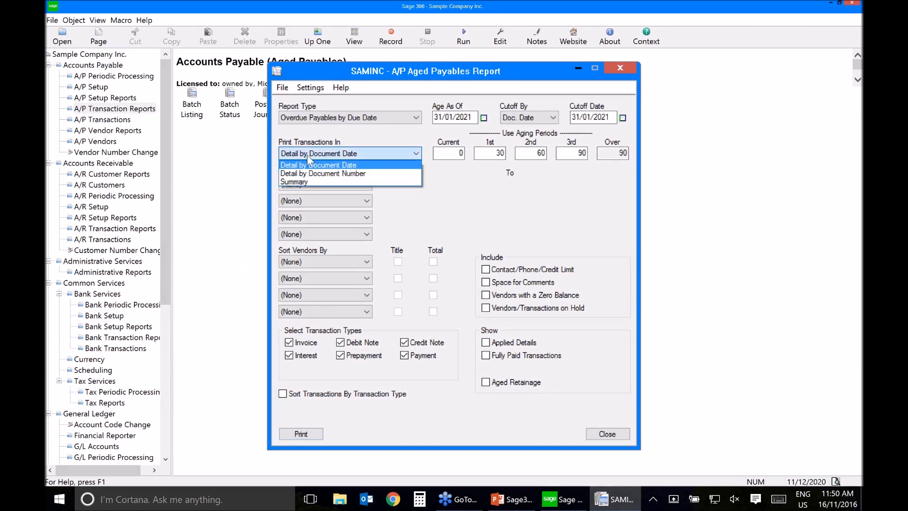
{"action": "left_click", "coordinate": [311, 182]}
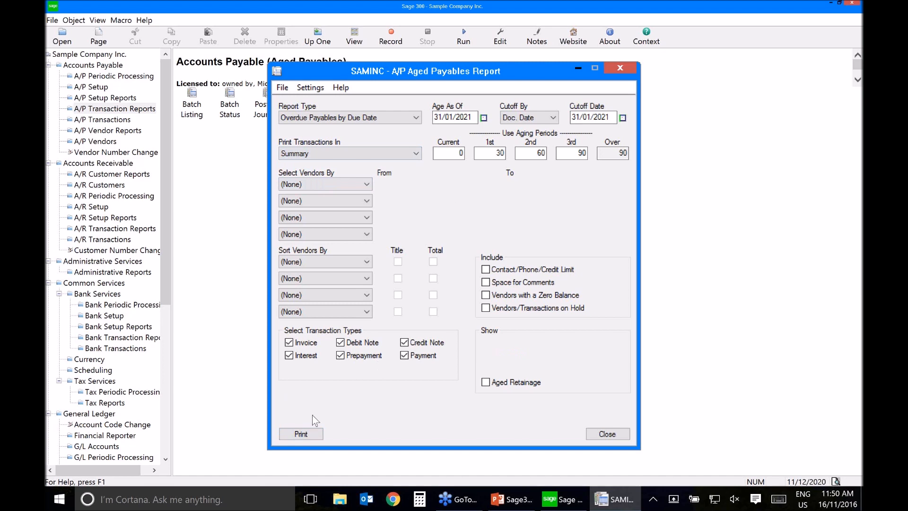
{"action": "left_click", "coordinate": [294, 434]}
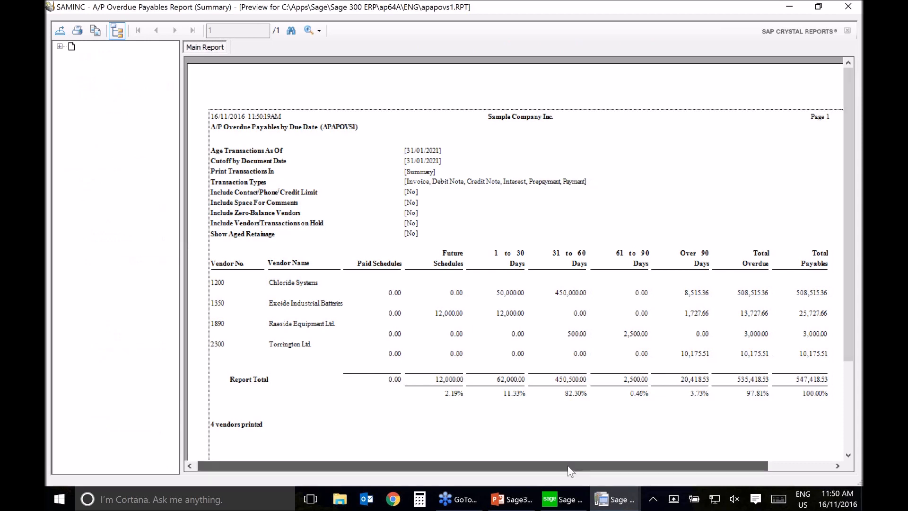
{"action": "left_click", "coordinate": [852, 5]}
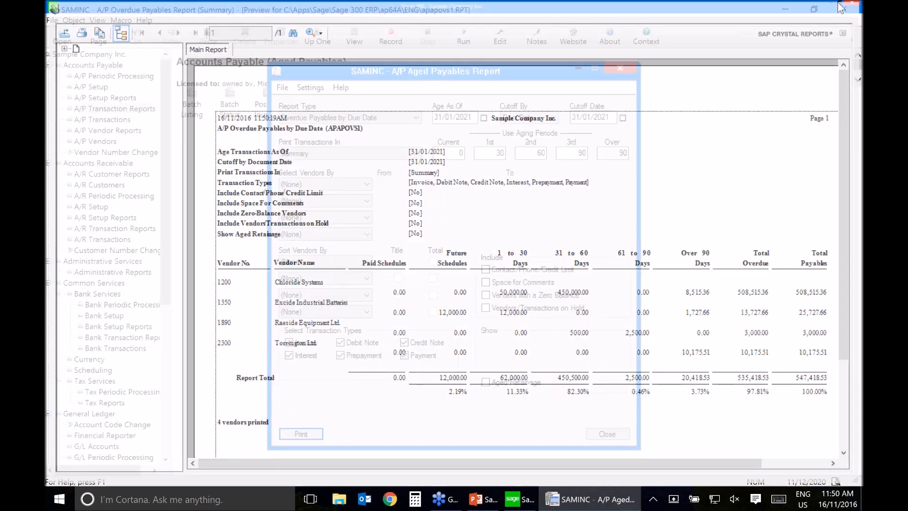
Step: Close the A/P Aged Payables Report window and reopen it from the A/P Transaction Reports
{"action": "left_click", "coordinate": [282, 87]}
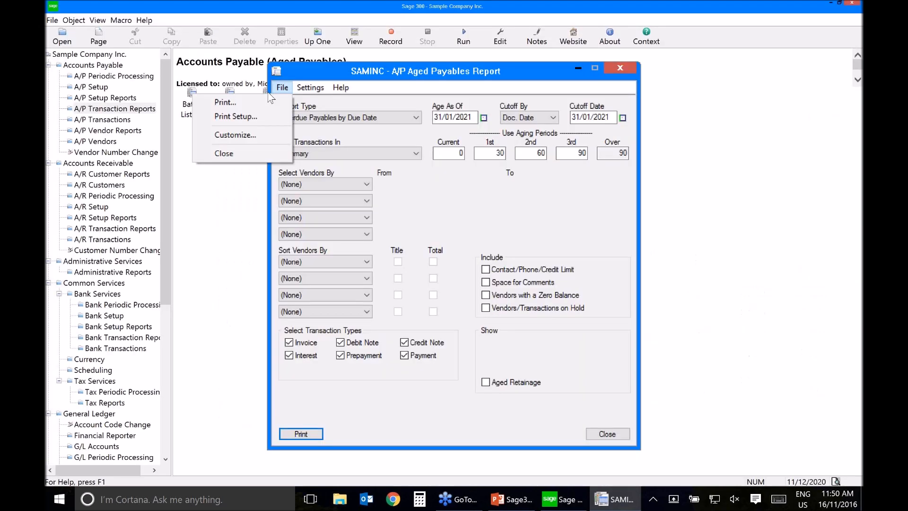
{"action": "left_click", "coordinate": [299, 98]}
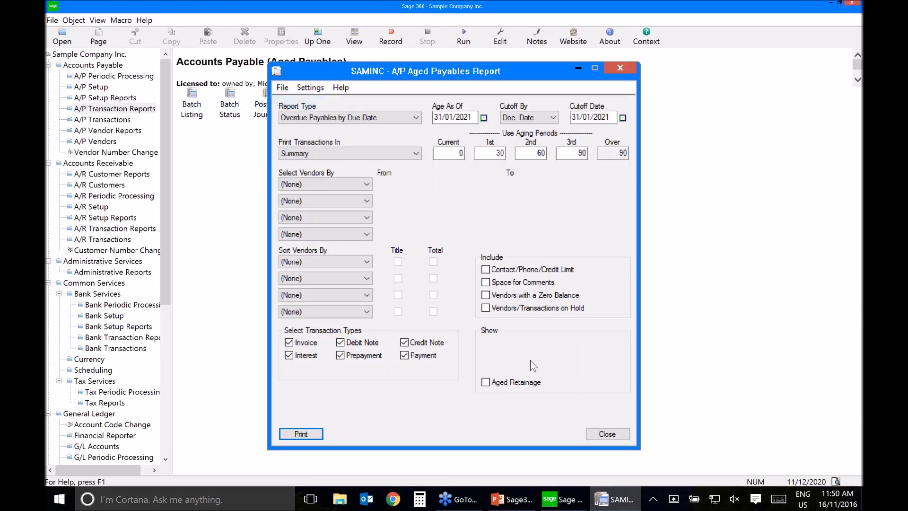
{"action": "left_click", "coordinate": [617, 437]}
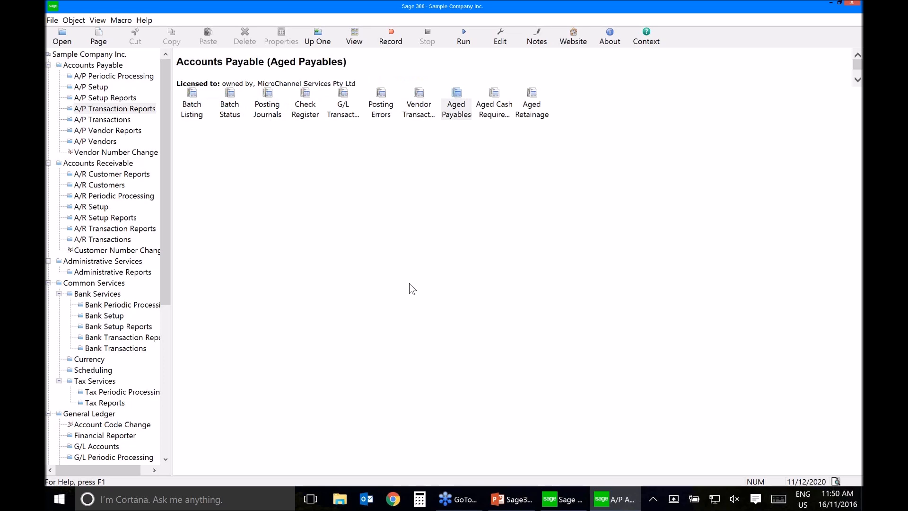
{"action": "key", "text": "Return"}
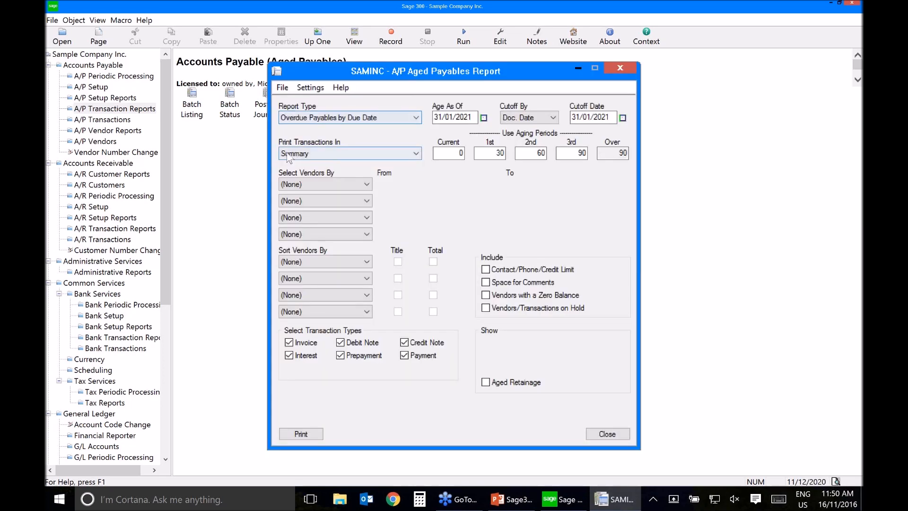